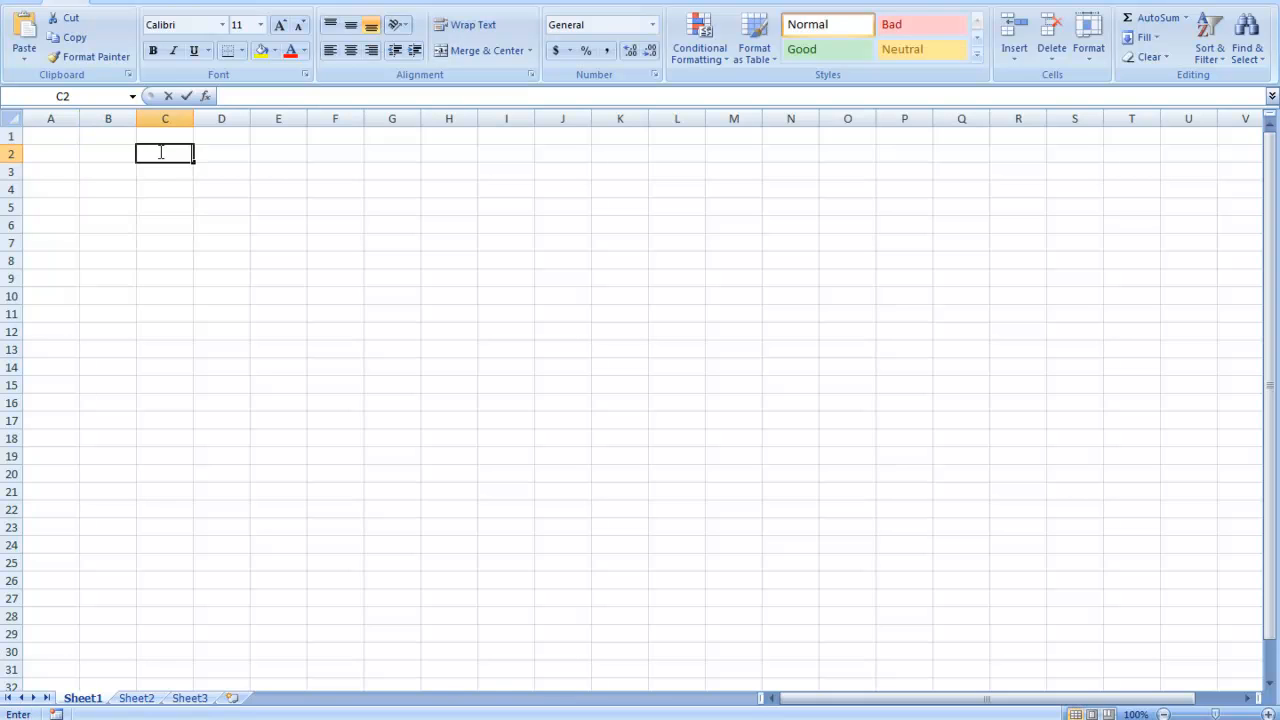
- Enter the value 3 in cell B2 and the value 4 in cell C2
click(116, 148)
text(3)
click(188, 153)
text(4)
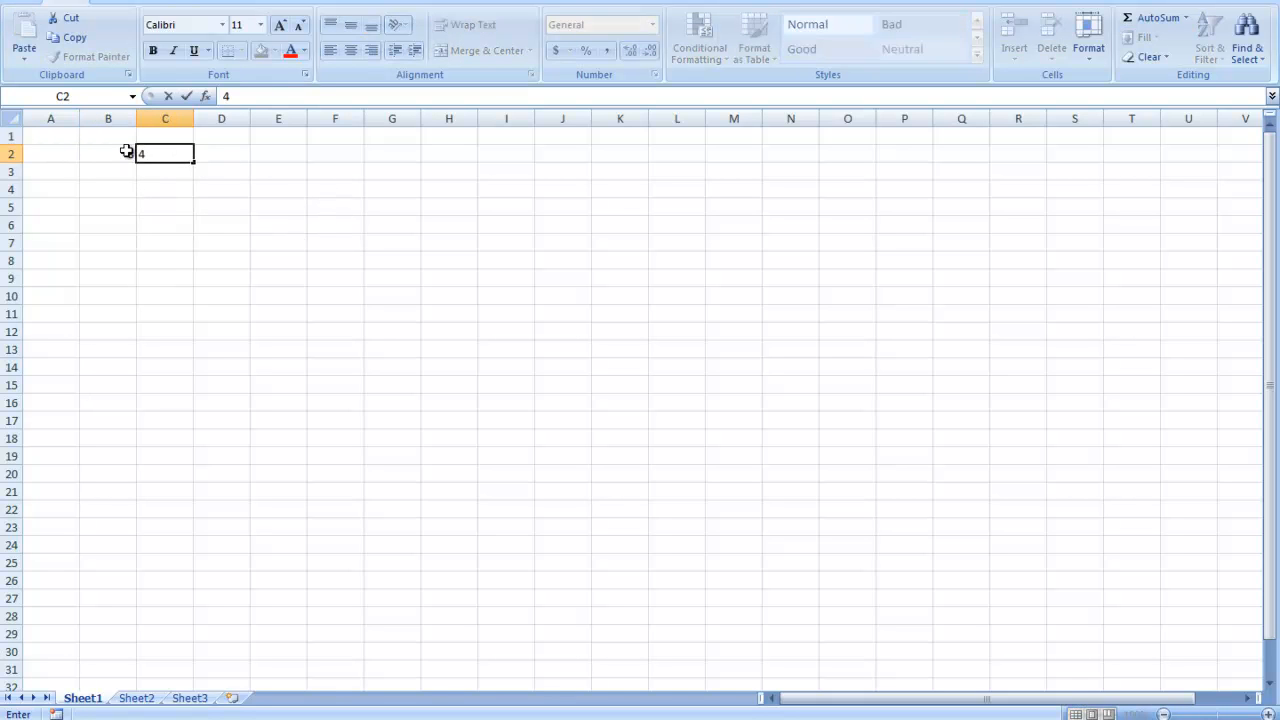
click(128, 150)
click(171, 155)
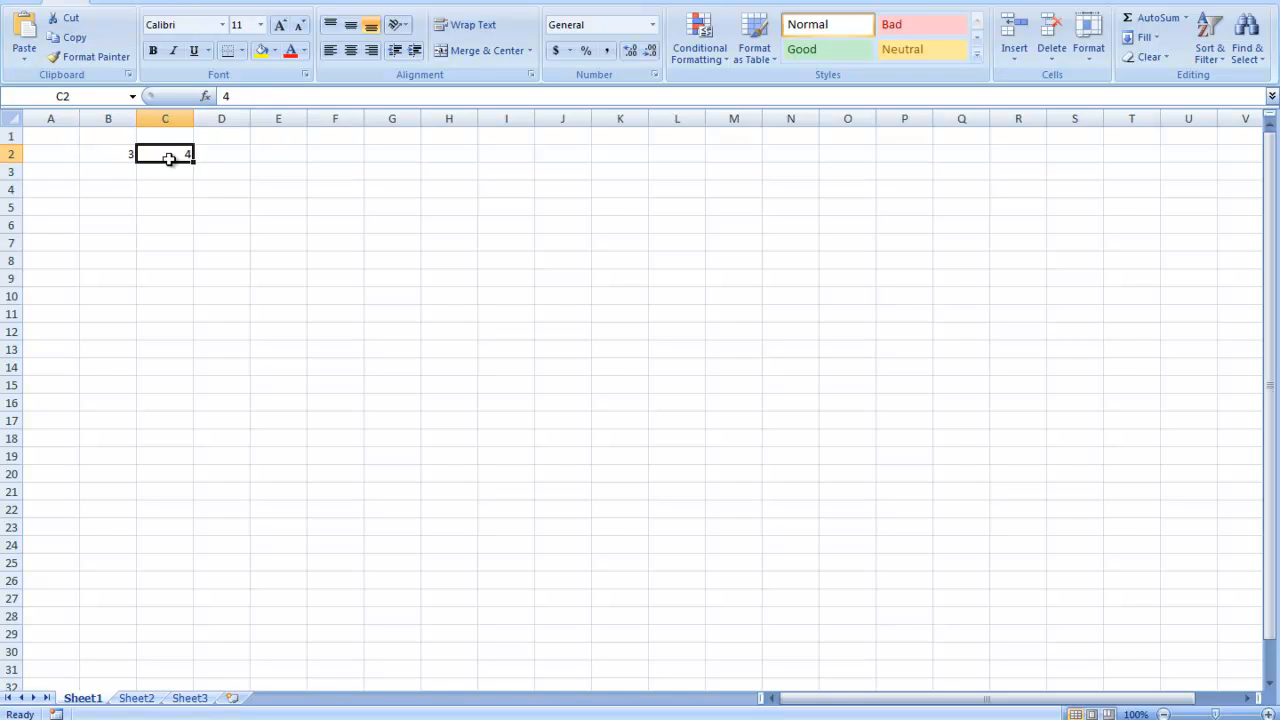
- Enter 3+4 in cell D2 without a leading equals sign
click(226, 148)
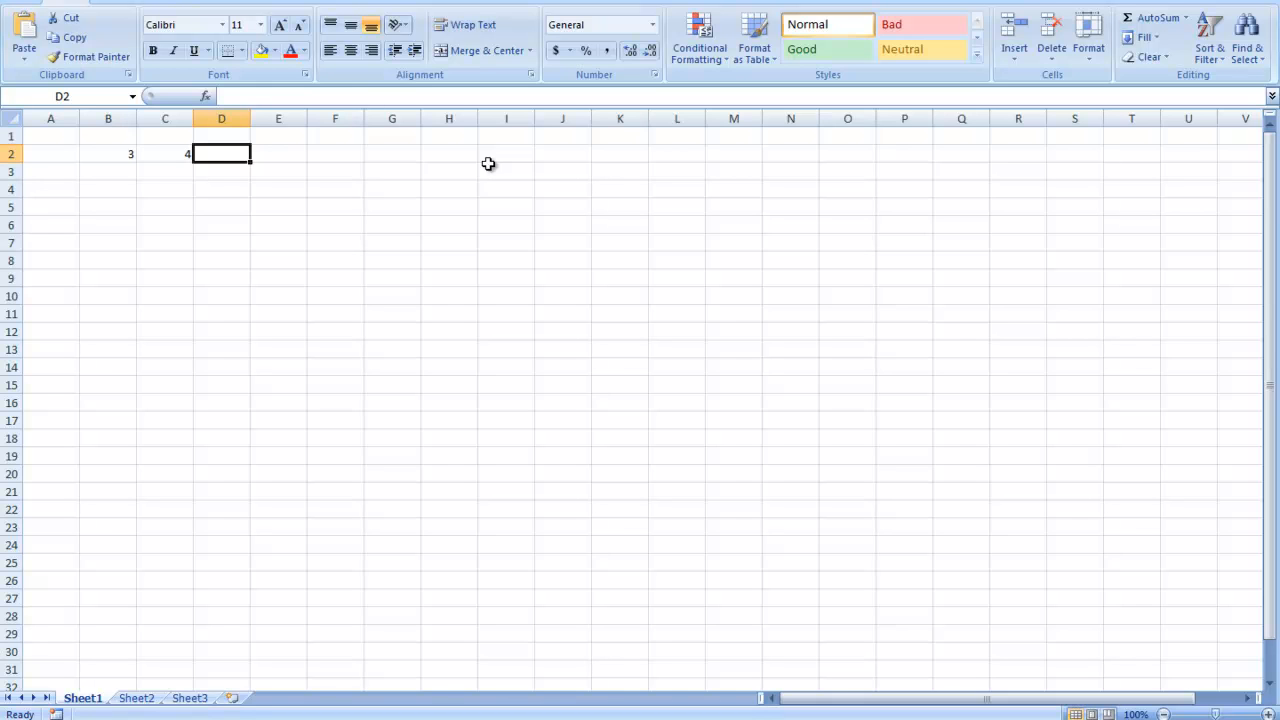
text(3+4)
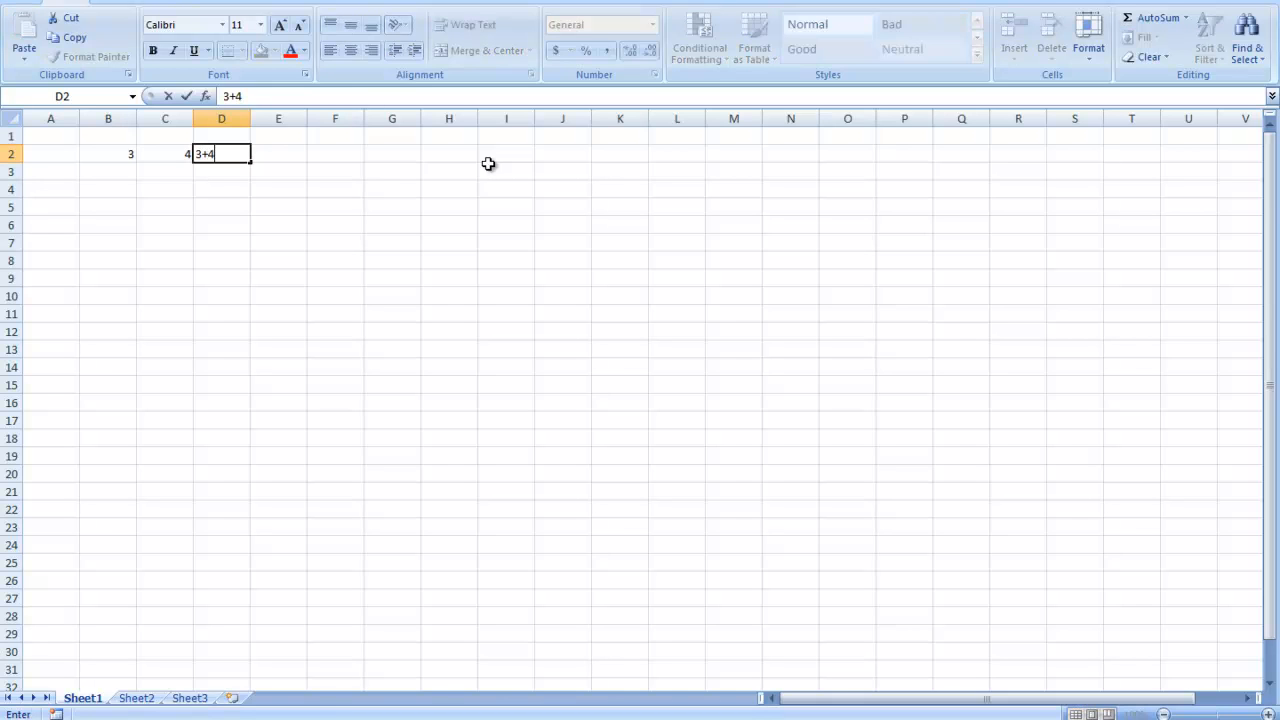
key(Return)
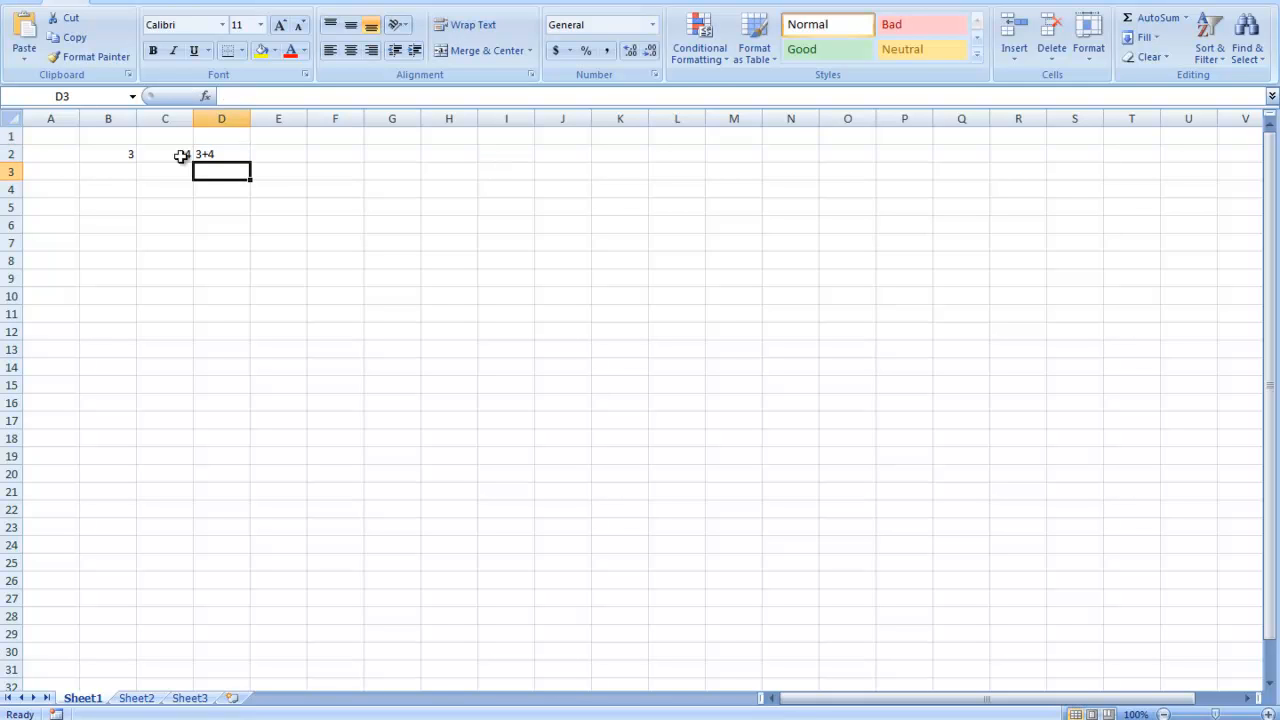
- Replace the text in cell D2 with the formula =3+4
click(222, 153)
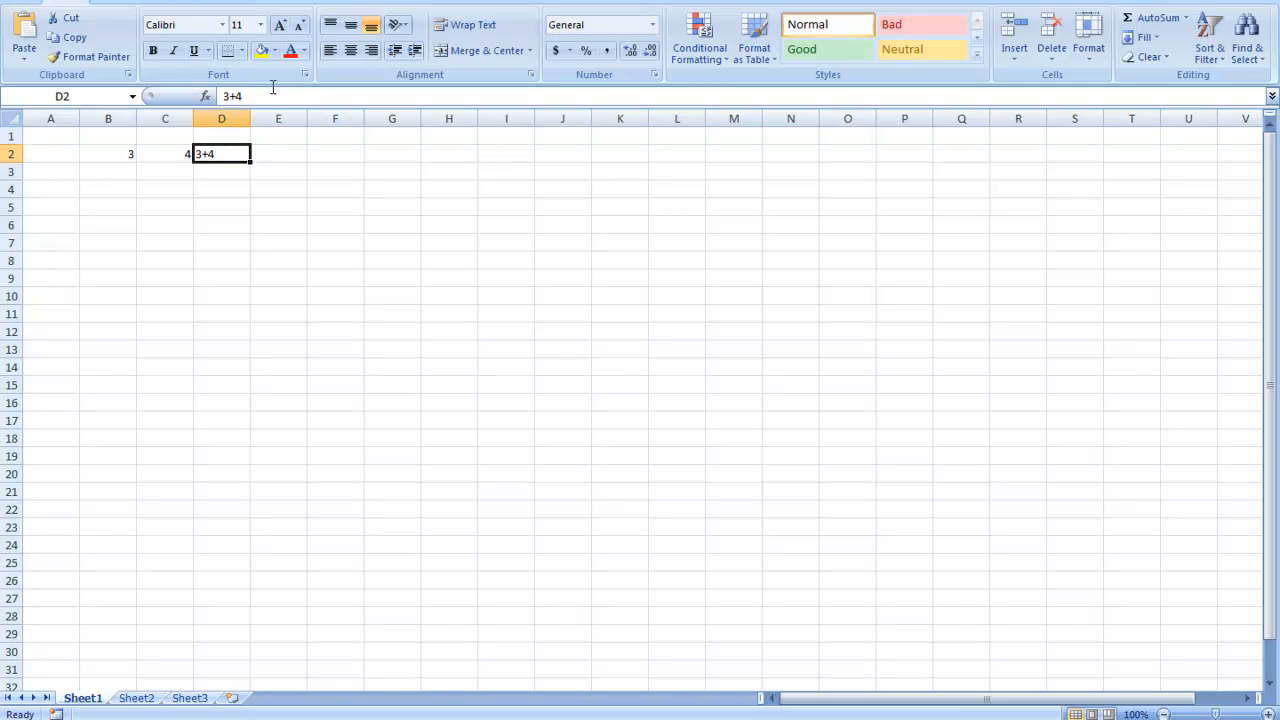
drag(250, 95, 150, 96)
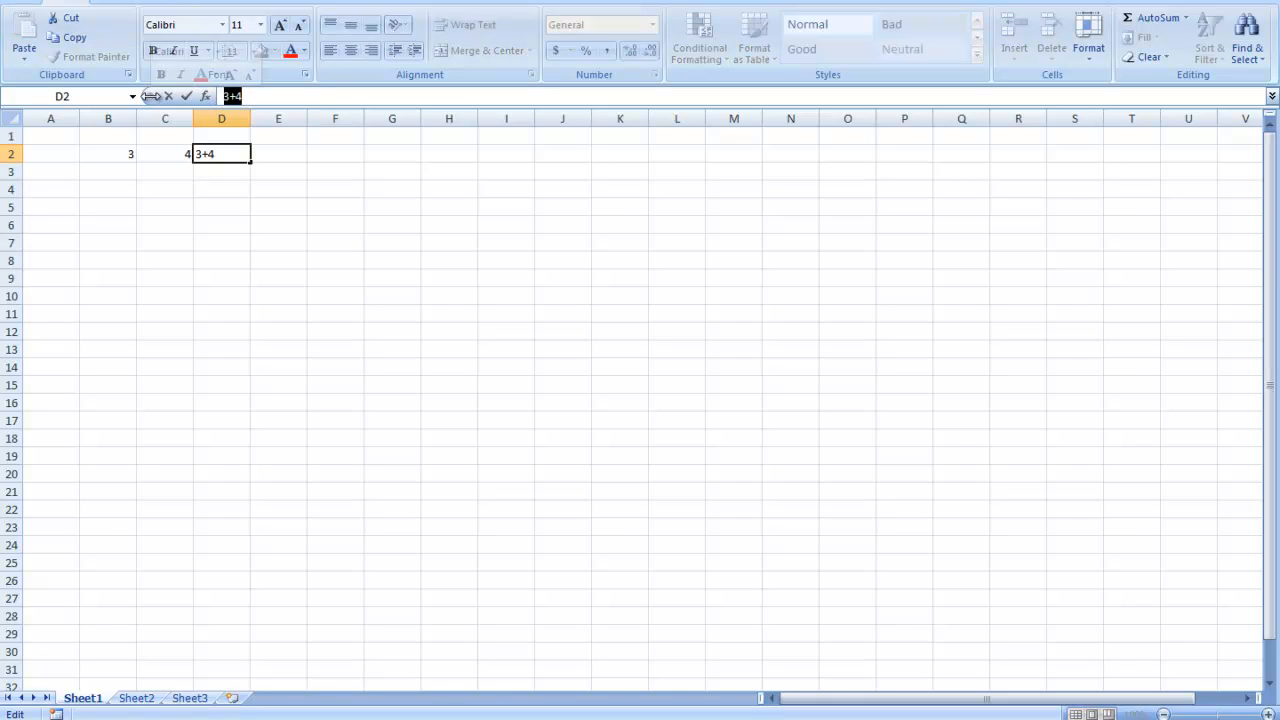
text(=)
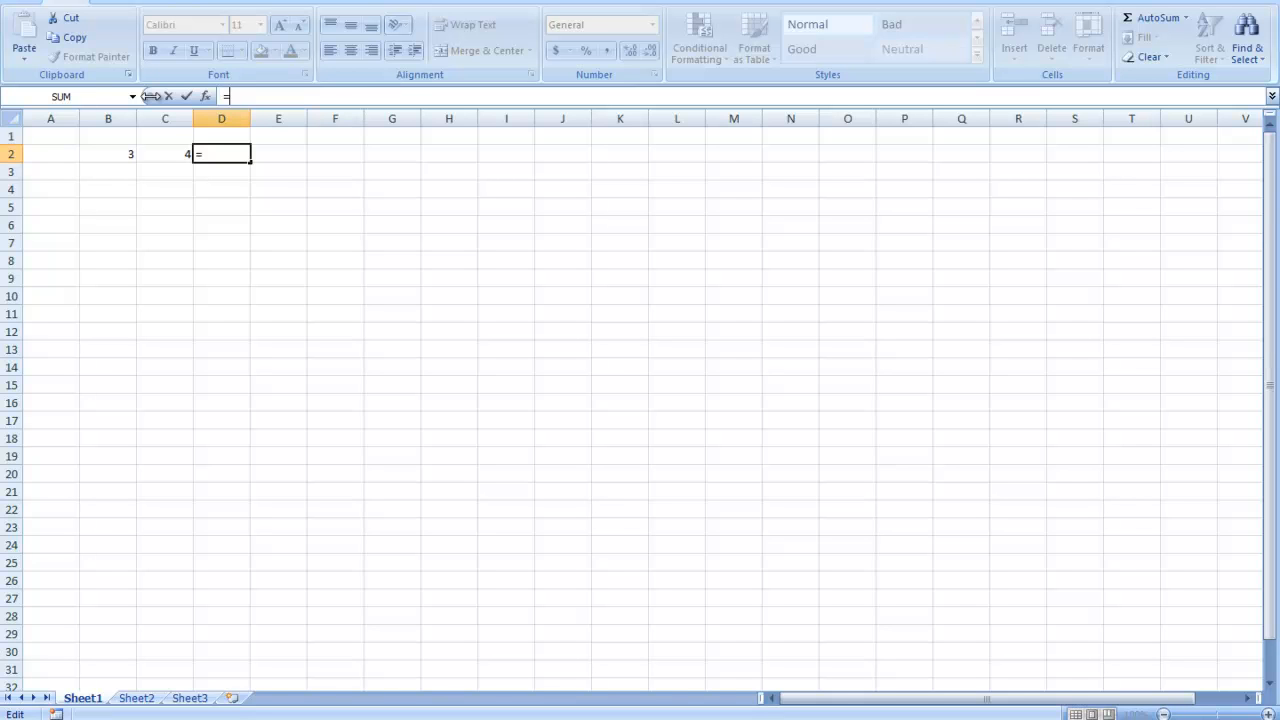
text(3+4)
key(Return)
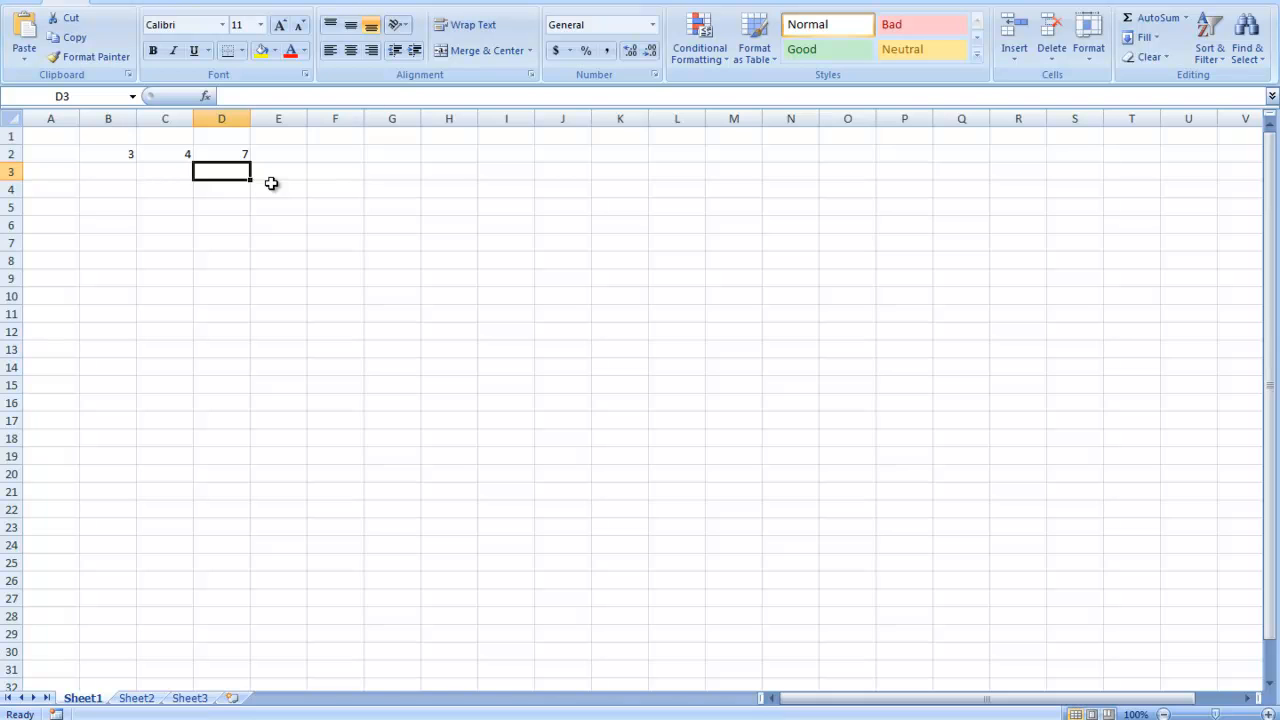
- Replace the typed numbers in D2's formula with cell references so it reads =B2+C2
click(244, 152)
drag(248, 96, 228, 96)
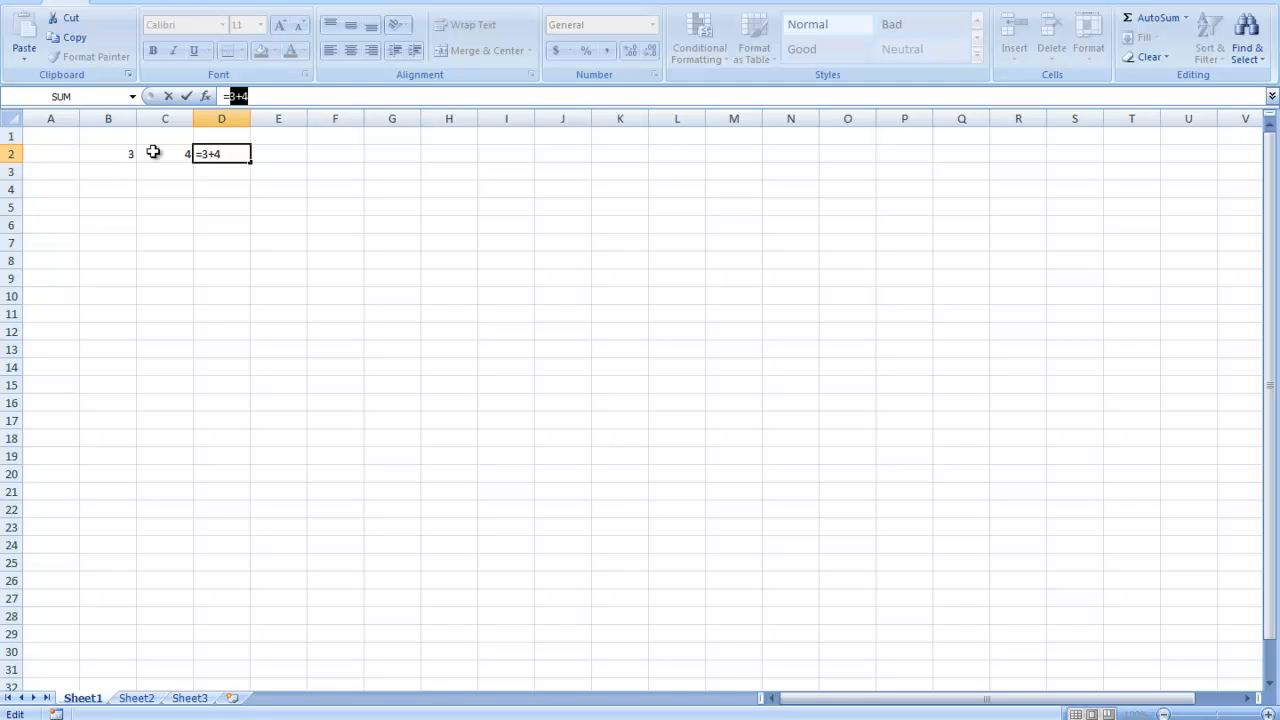
text(=B2)
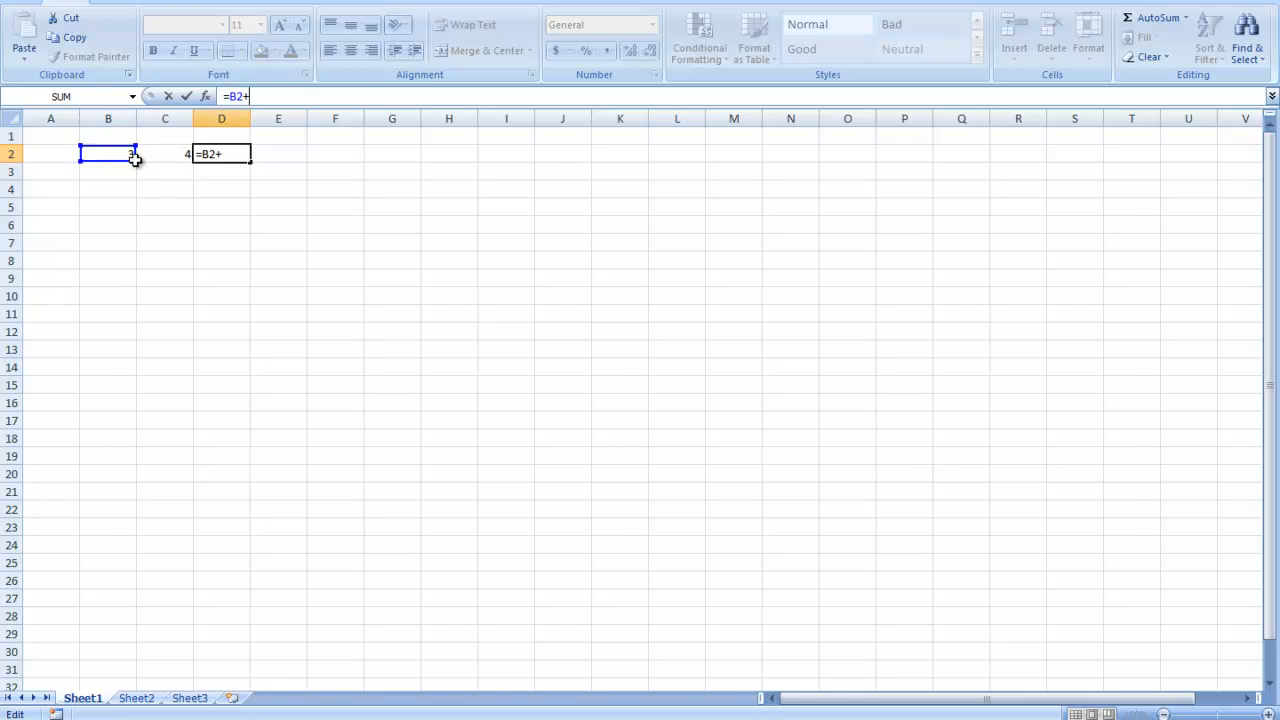
click(173, 155)
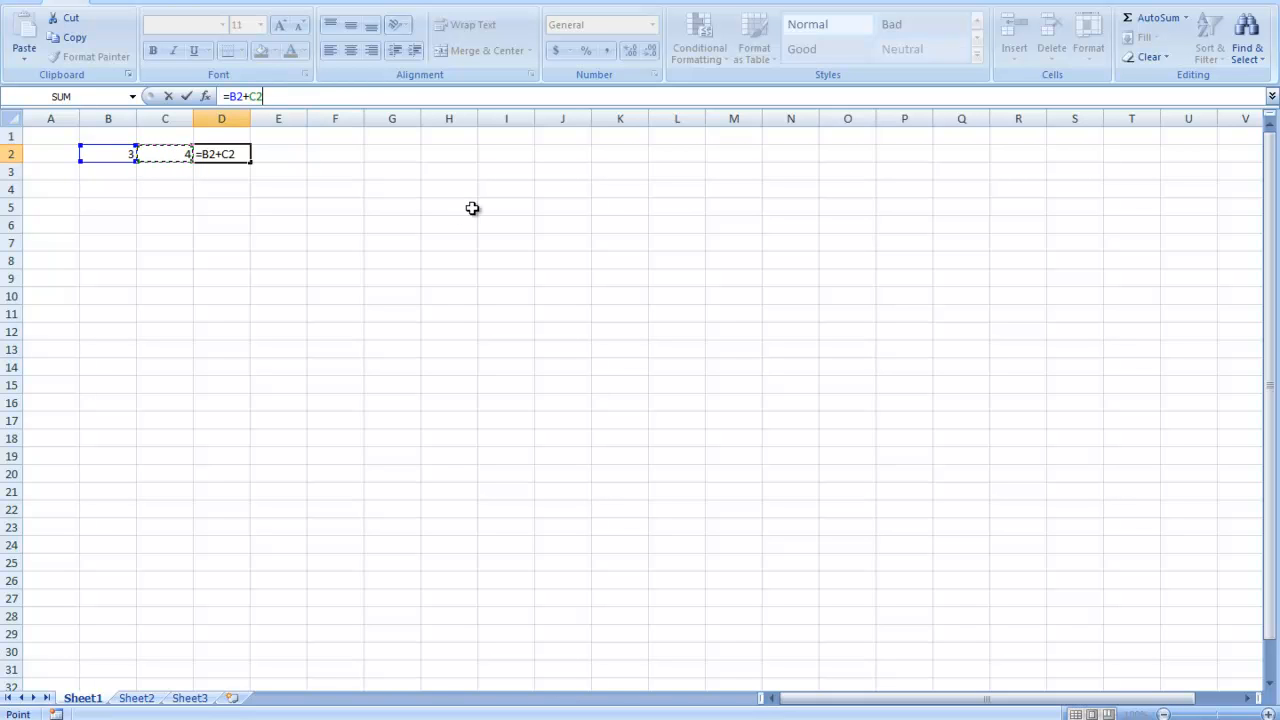
key(Return)
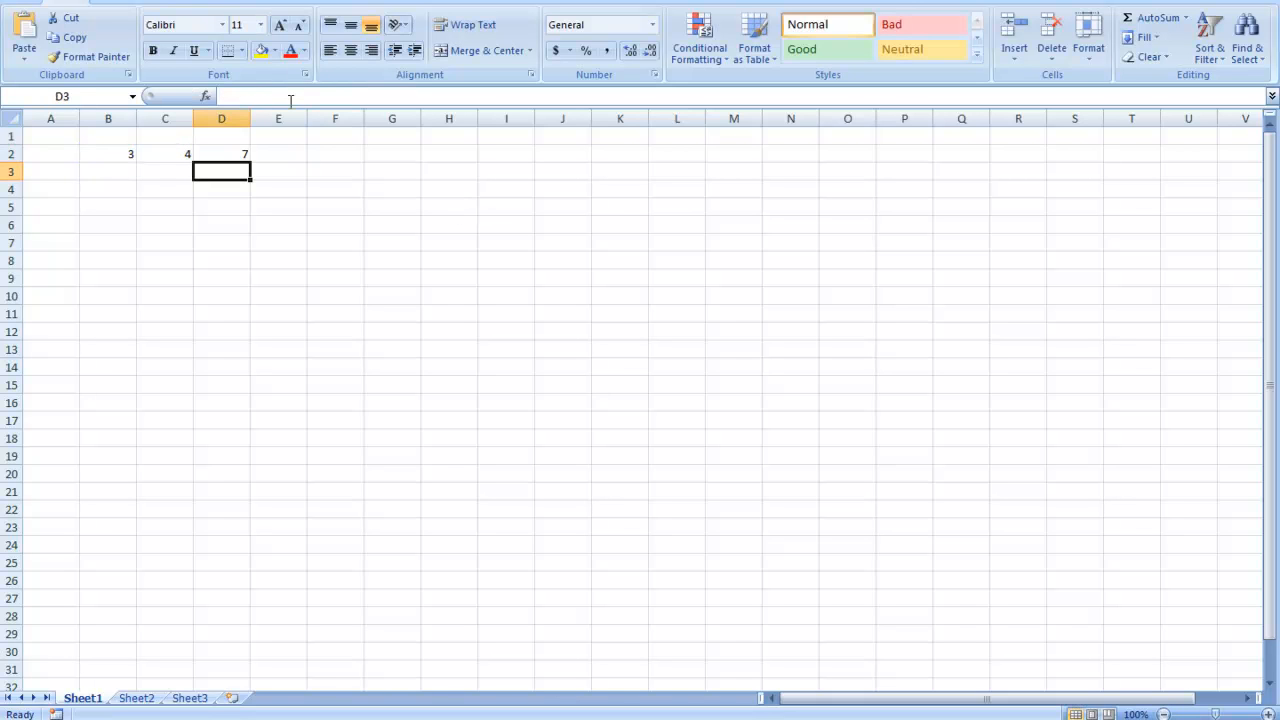
- Change the value in cell B2 to 5 to test the formula in D2
click(124, 155)
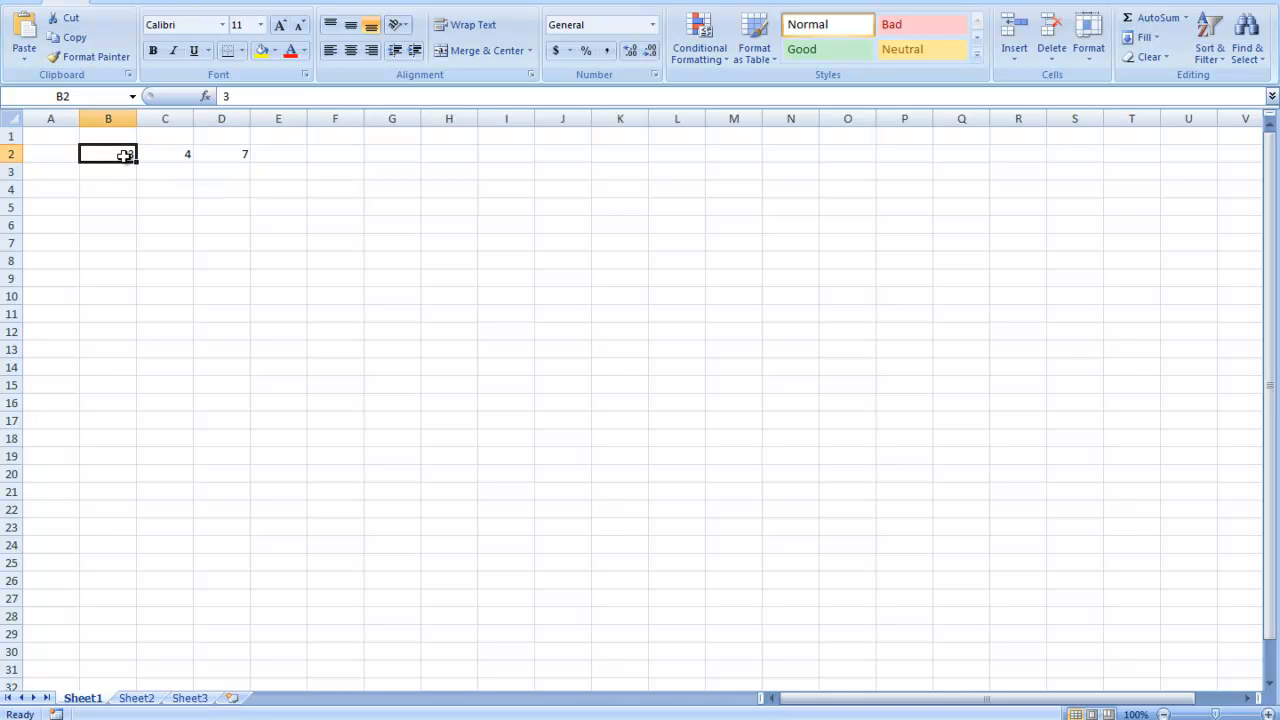
text(5)
key(Return)
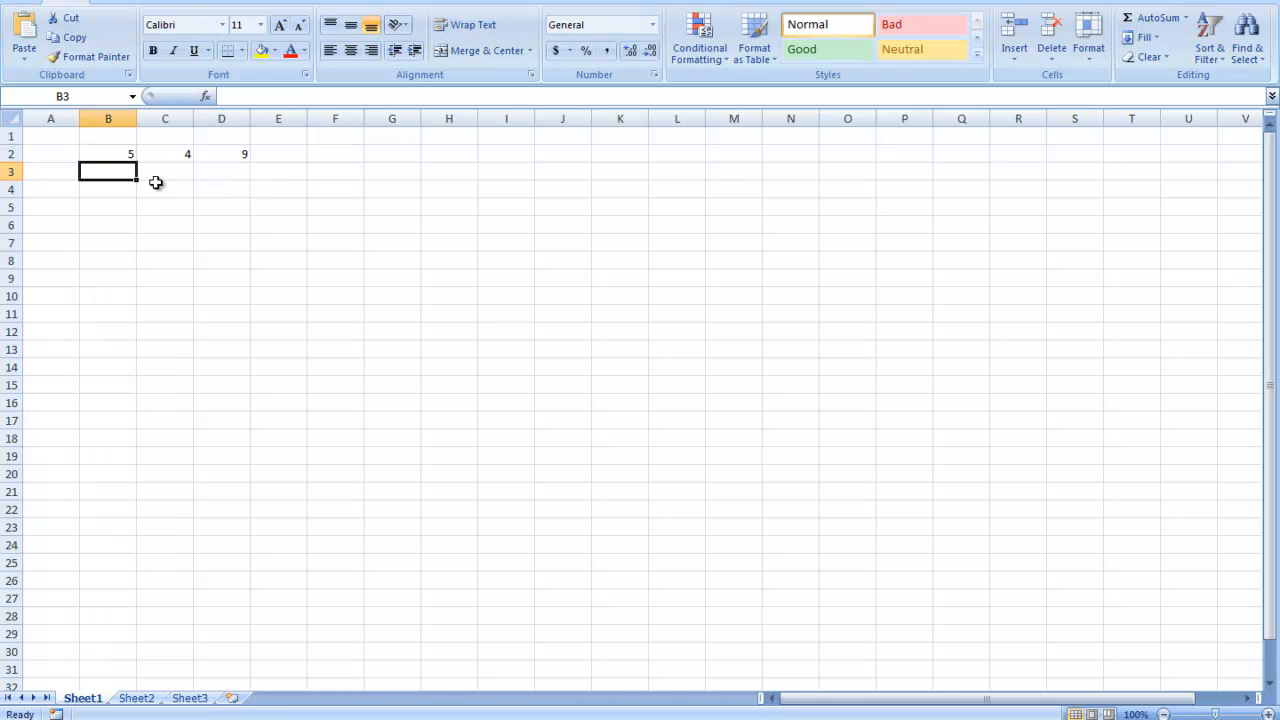
- Change the formula in cell D2 to the multiplication =B2*C2
click(237, 154)
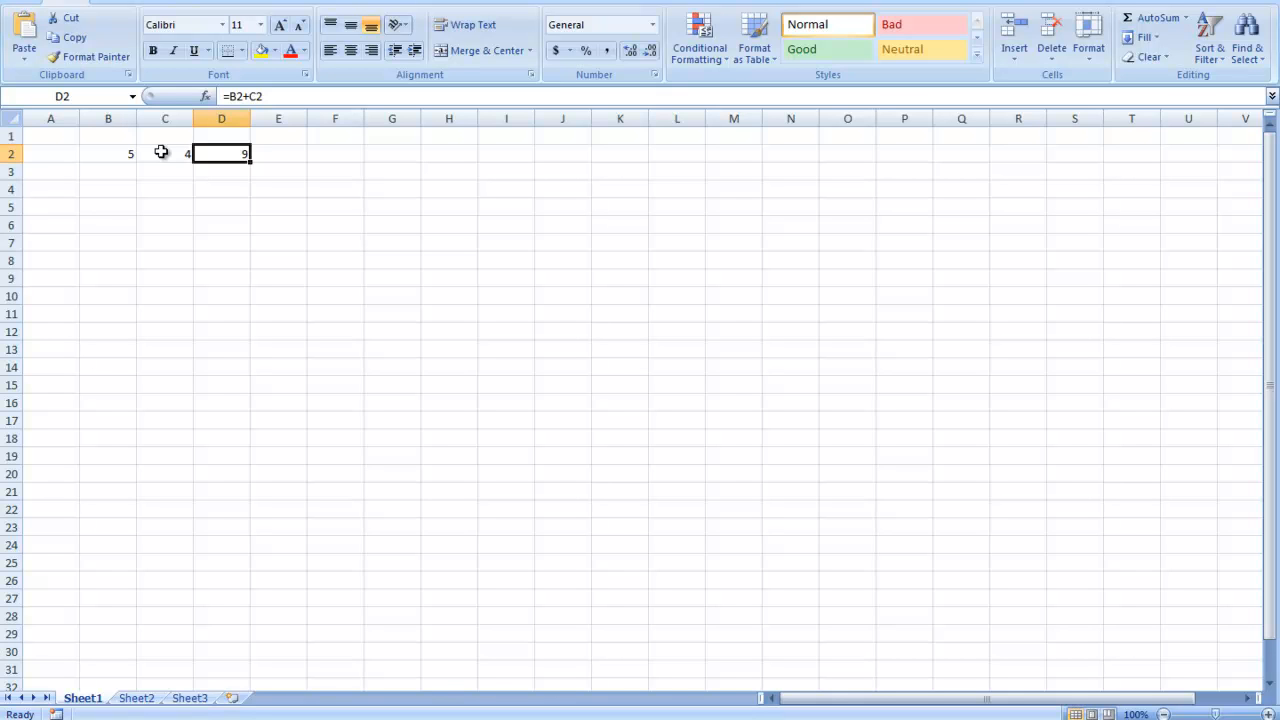
click(245, 178)
click(238, 155)
mouse_move(263, 96)
mouse_down()
mouse_move(231, 97)
mouse_move(251, 95)
mouse_up()
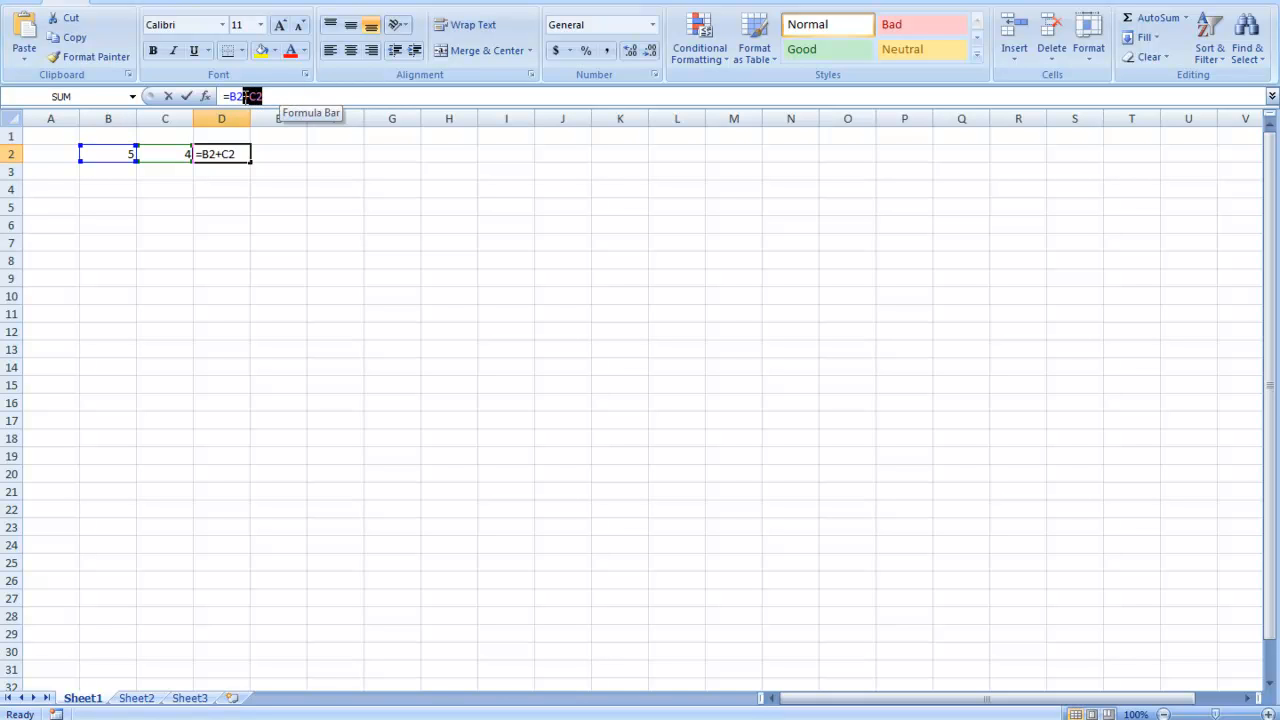
key(BackSpace)
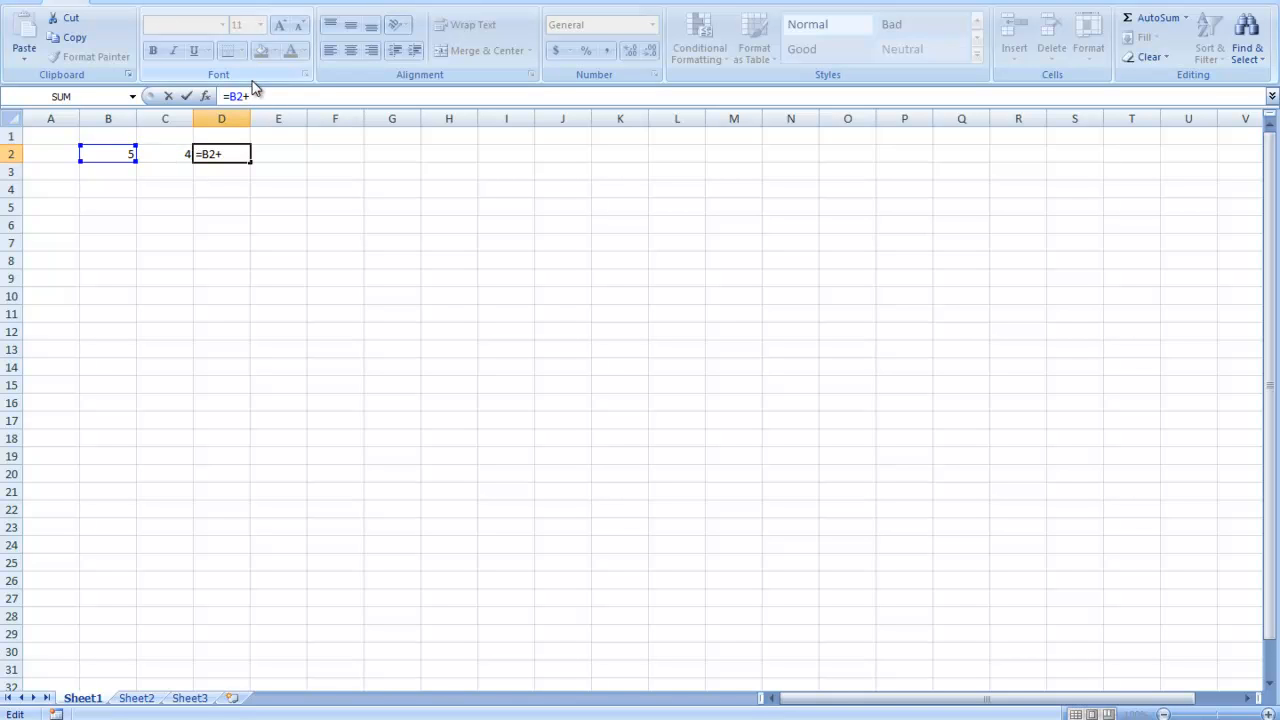
key(BackSpace)
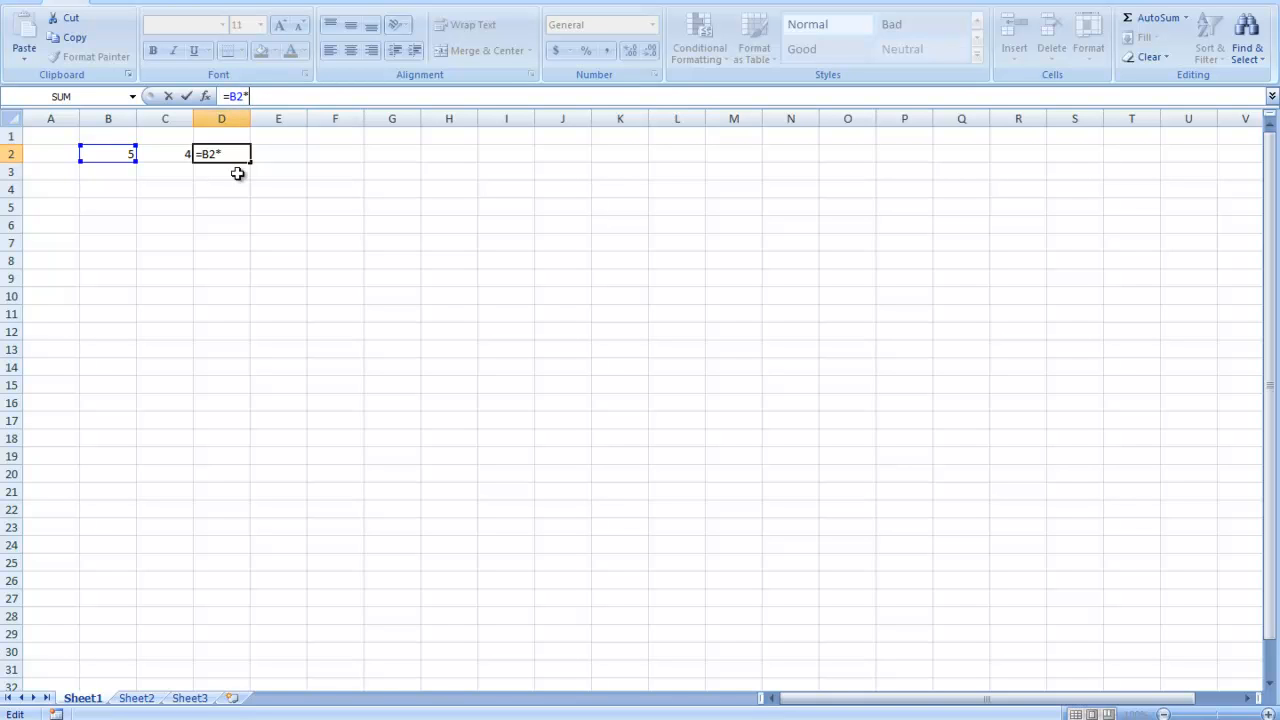
click(183, 152)
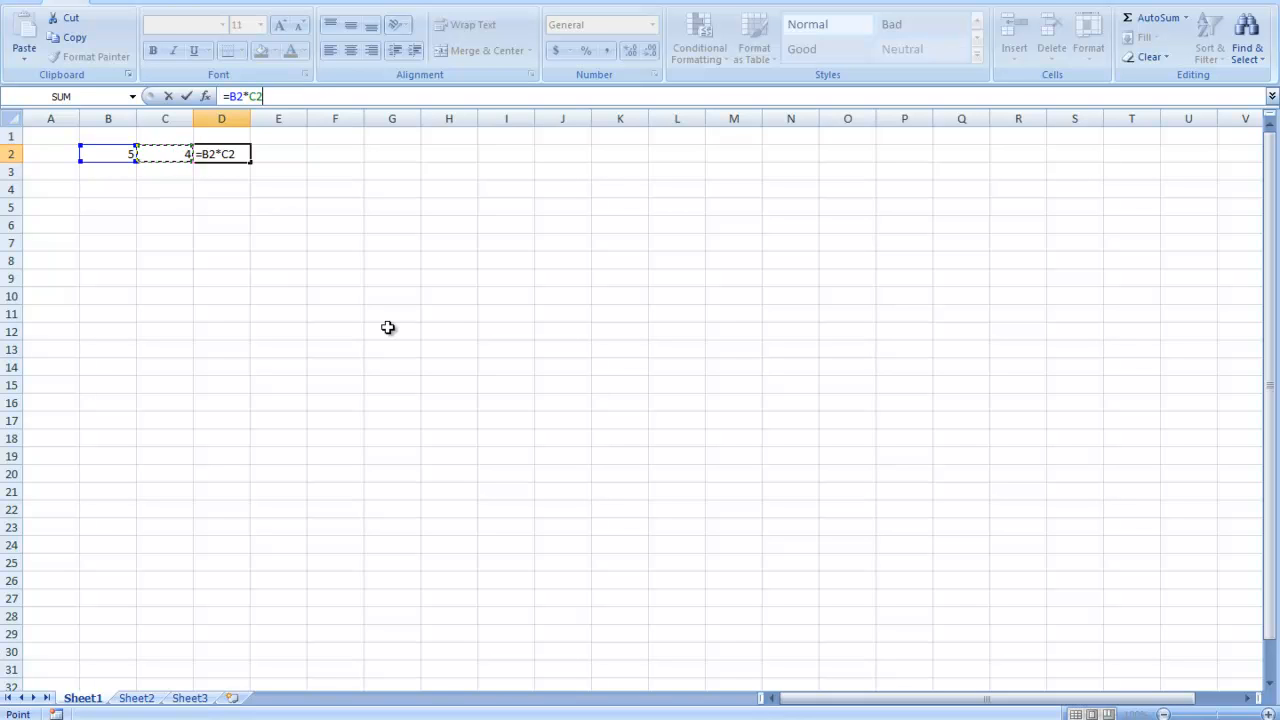
key(Return)
- Set the value in cell B2 to 3
click(120, 152)
text(3)
key(Return)
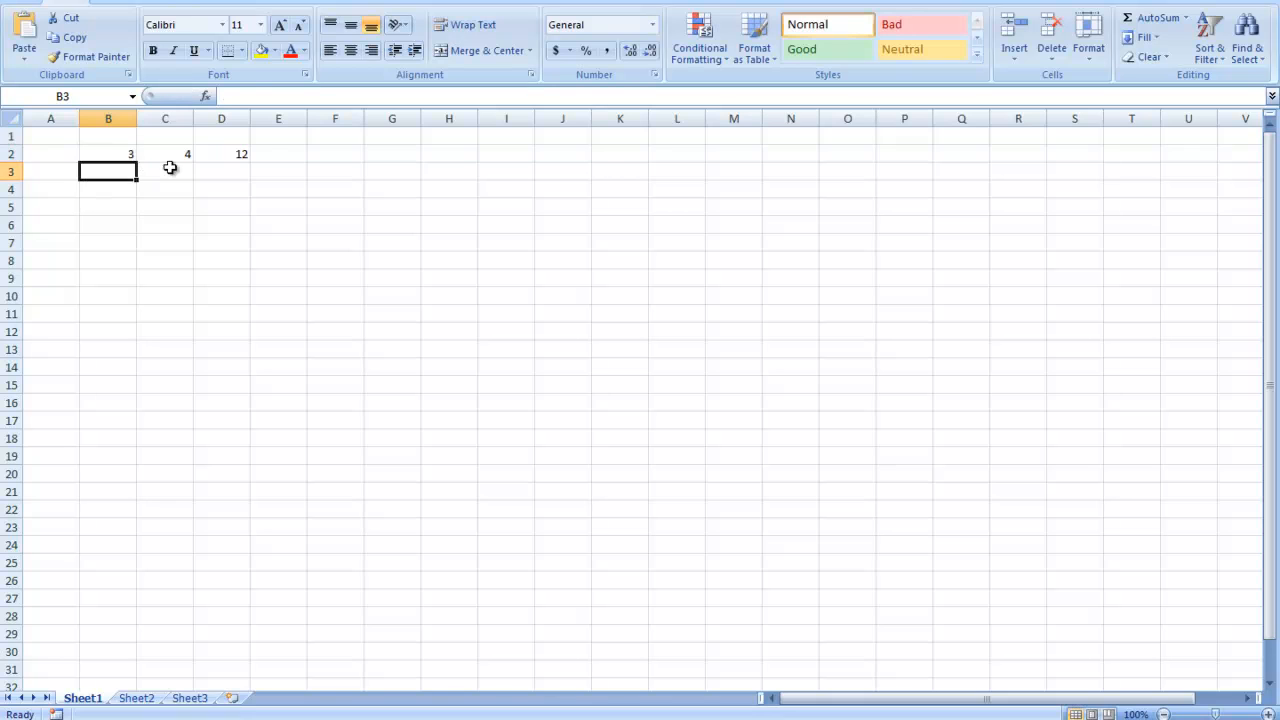
- Try the letter x as the multiplication operator in cell D2, entering =B2xC2
click(241, 154)
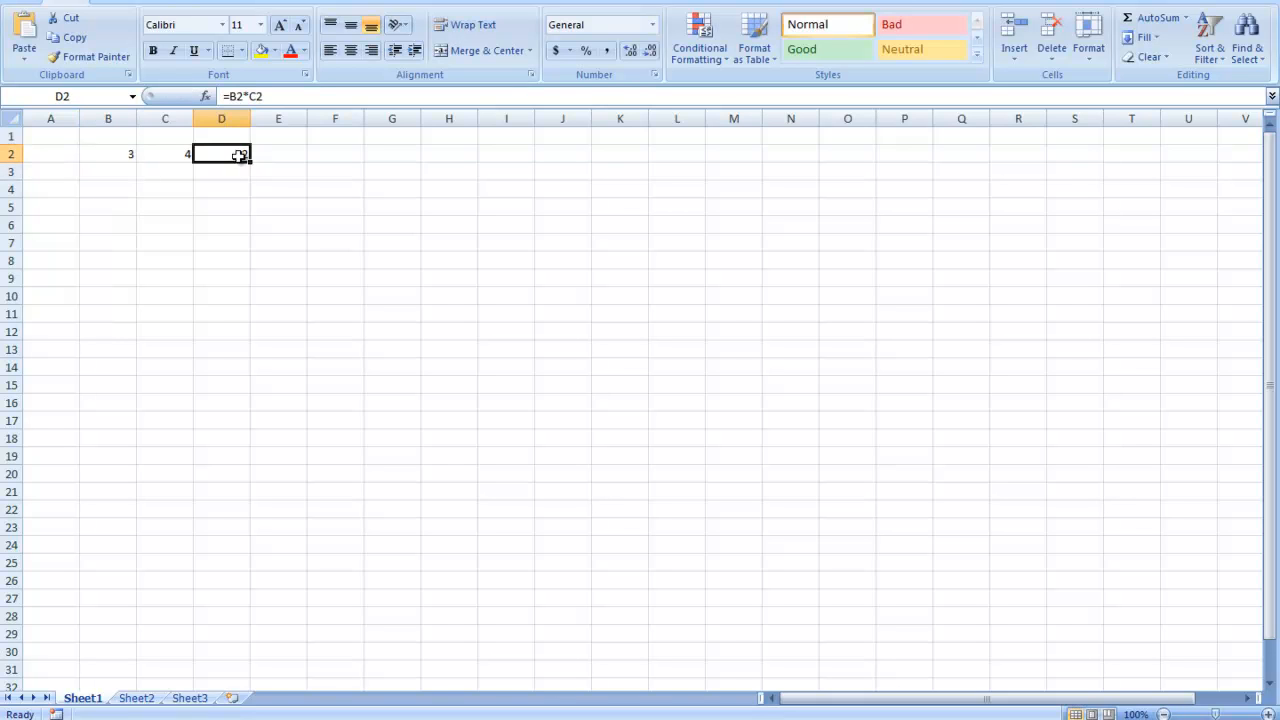
click(247, 96)
key(BackSpace)
text(x)
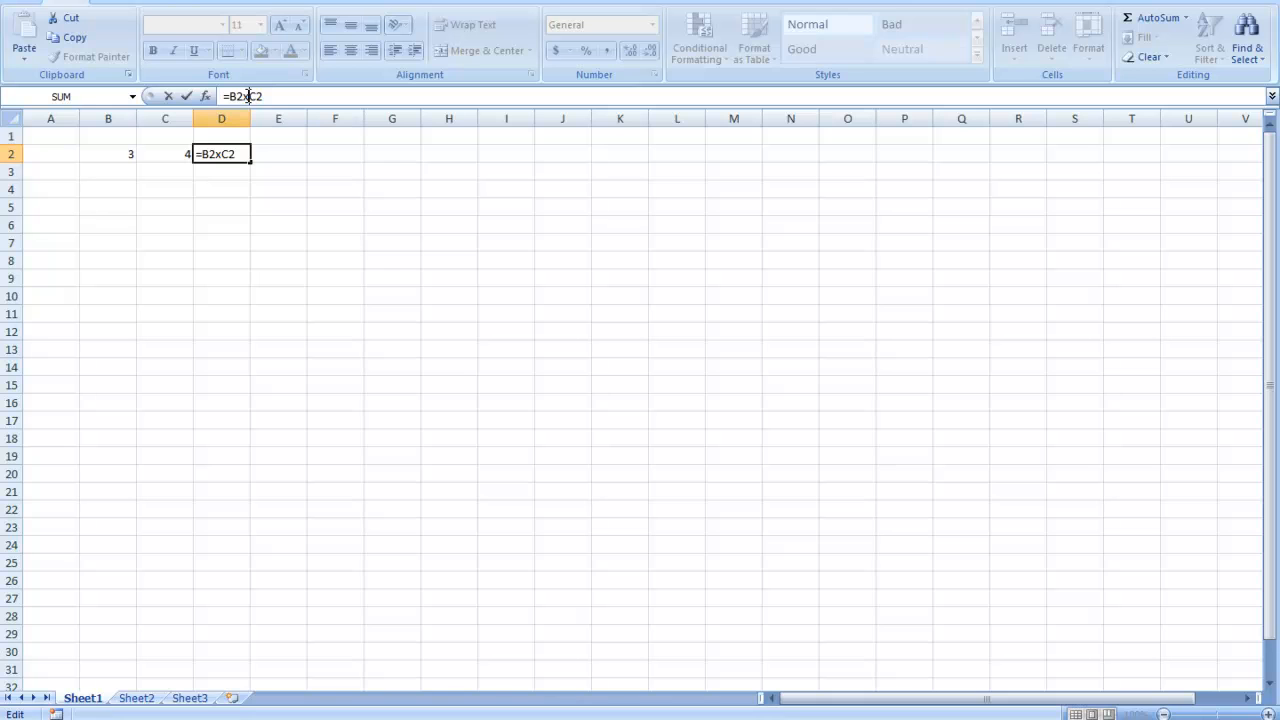
key(Return)
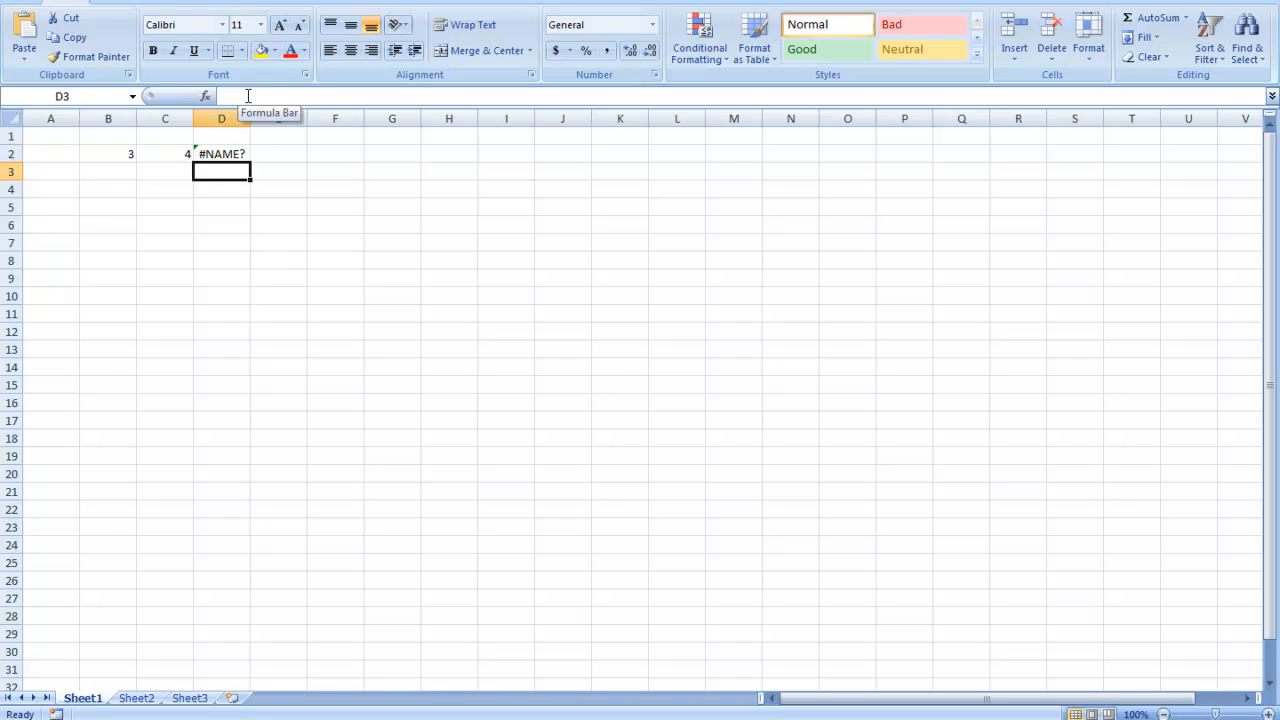
- Replace the x in D2's formula with a division operator so it reads =B2/C2
click(217, 153)
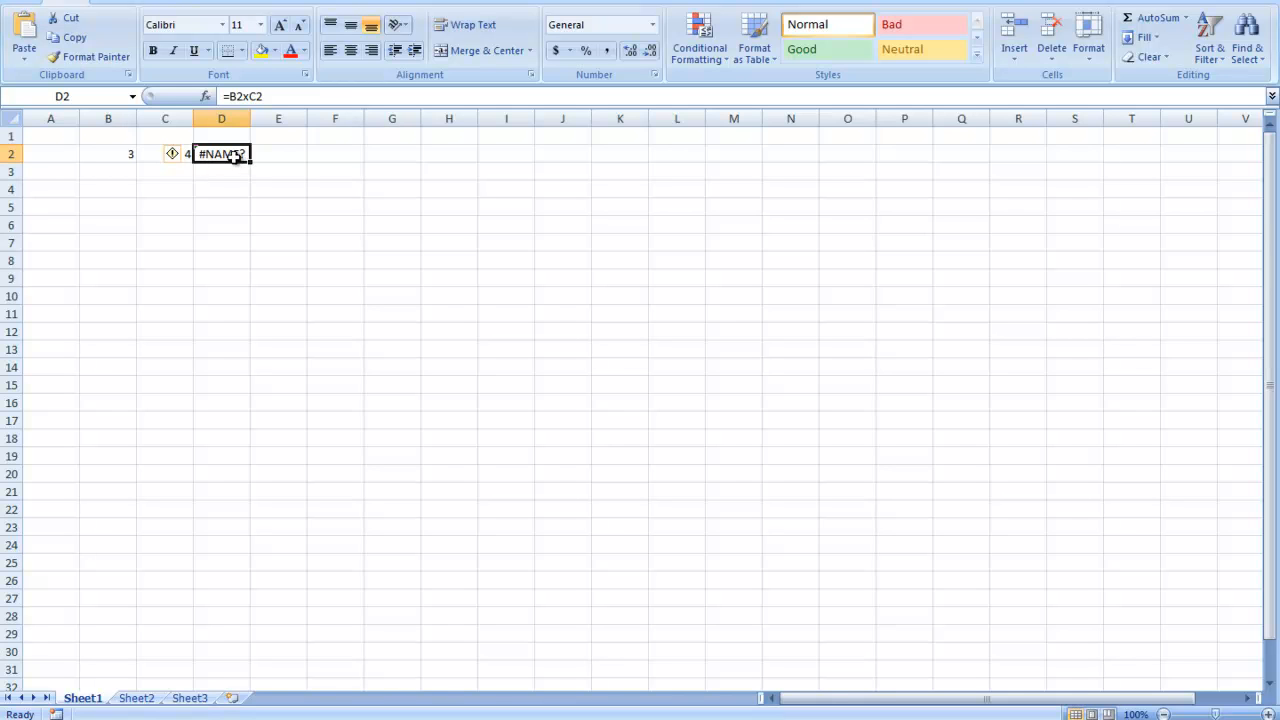
drag(280, 97, 211, 98)
click(245, 97)
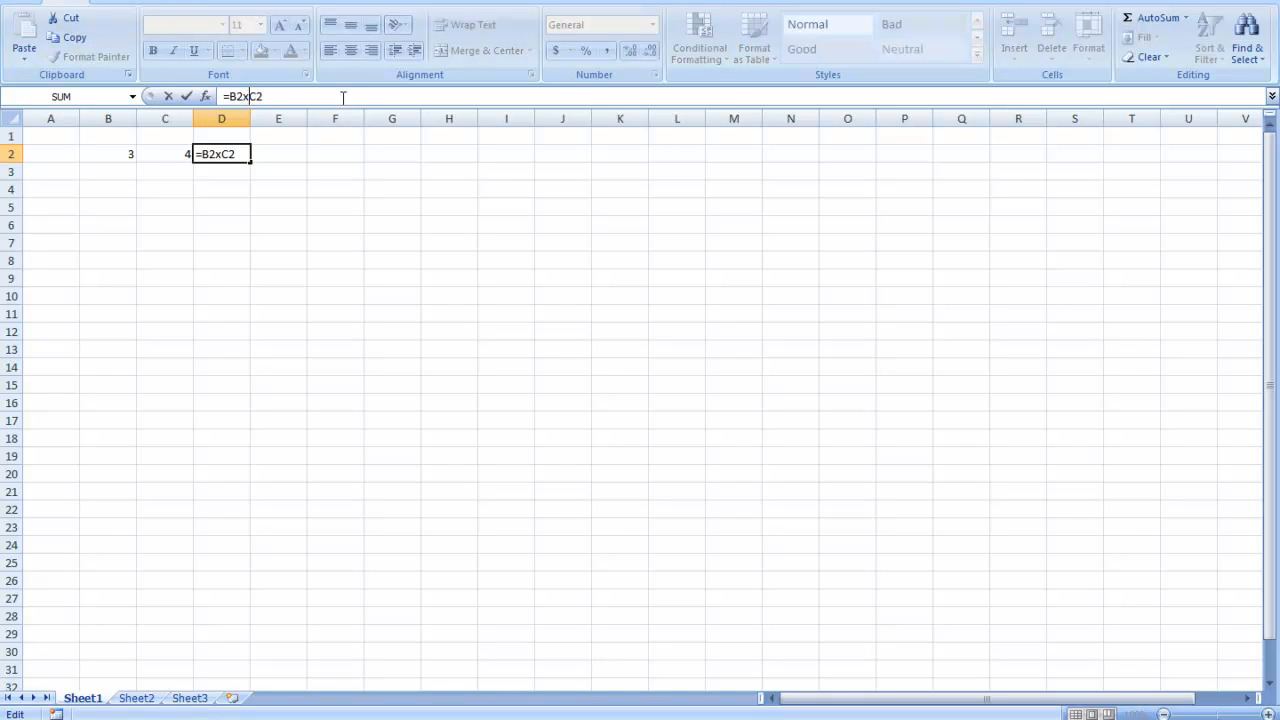
key(BackSpace)
text(/)
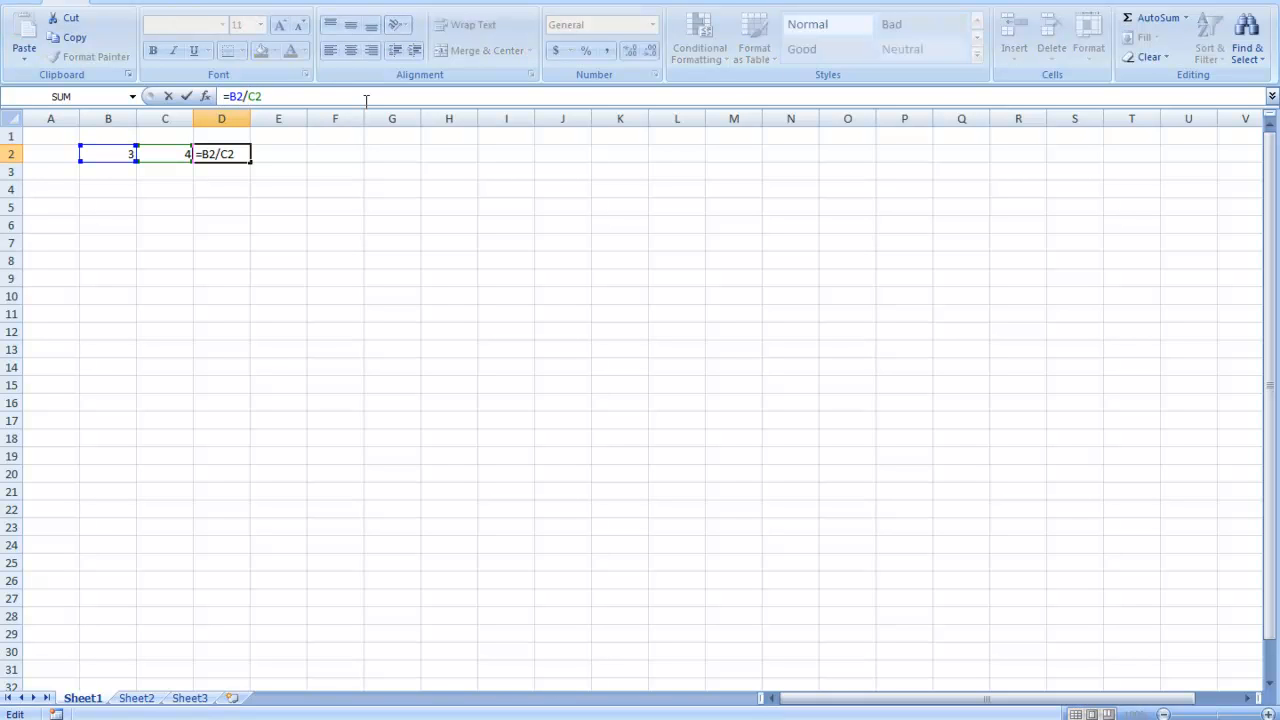
key(Return)
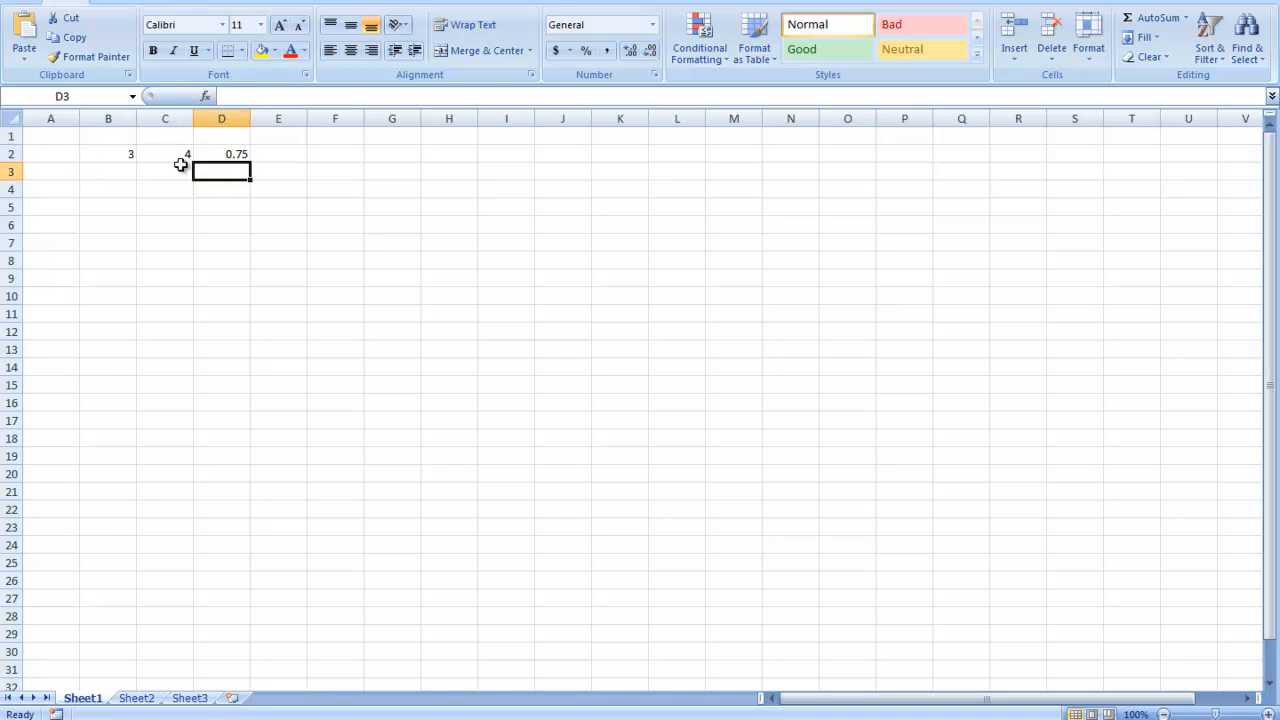
- Change the formula in cell D2 to the exponent formula =B2^C2 and reselect the cell
click(235, 154)
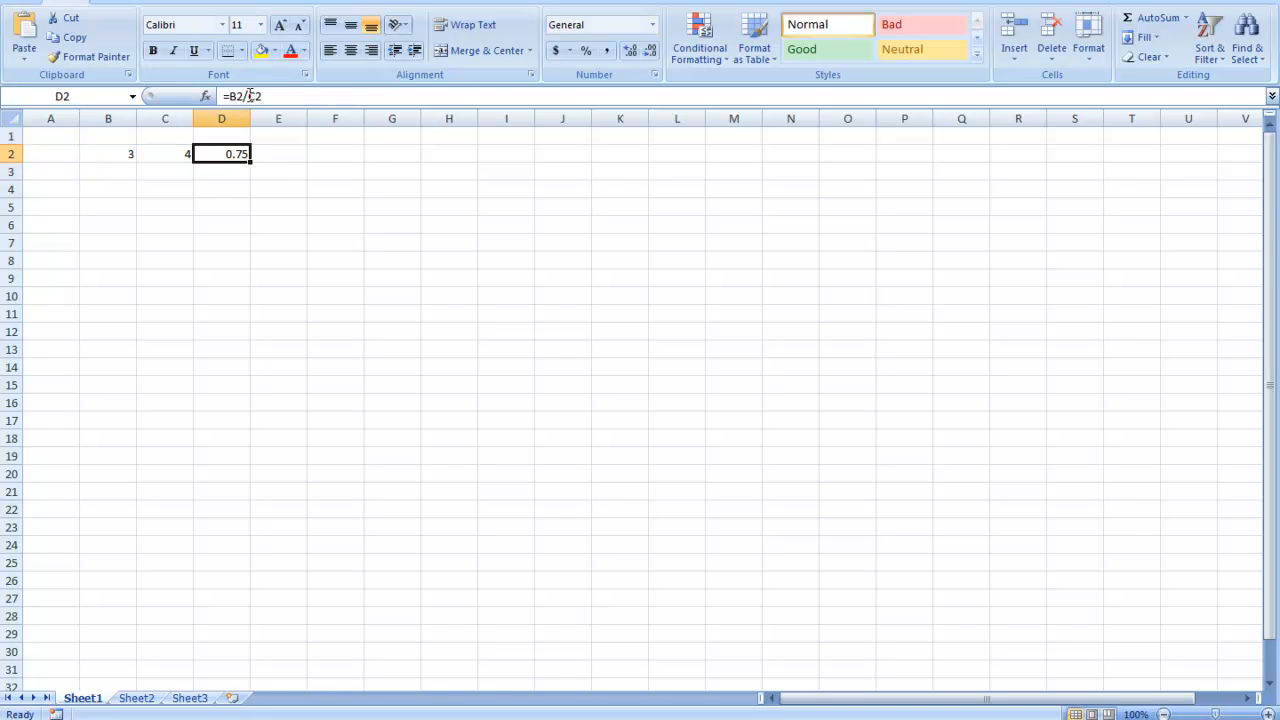
click(247, 96)
key(BackSpace)
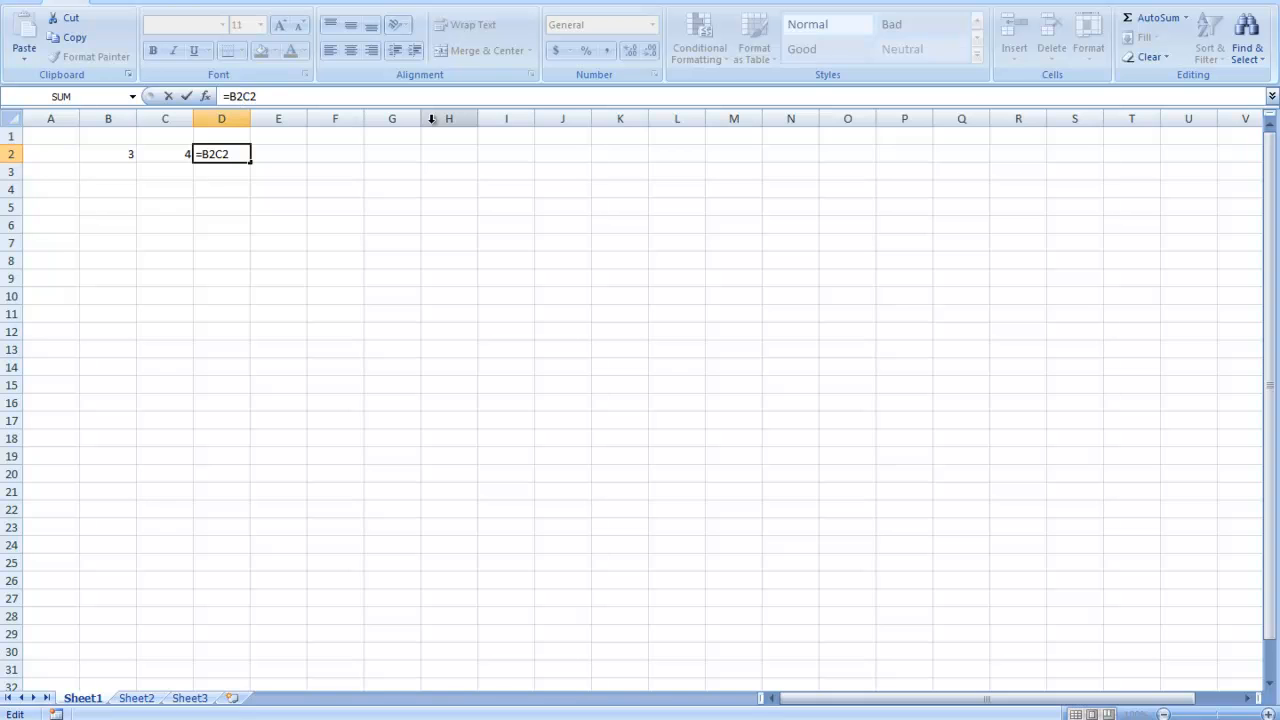
key(Return)
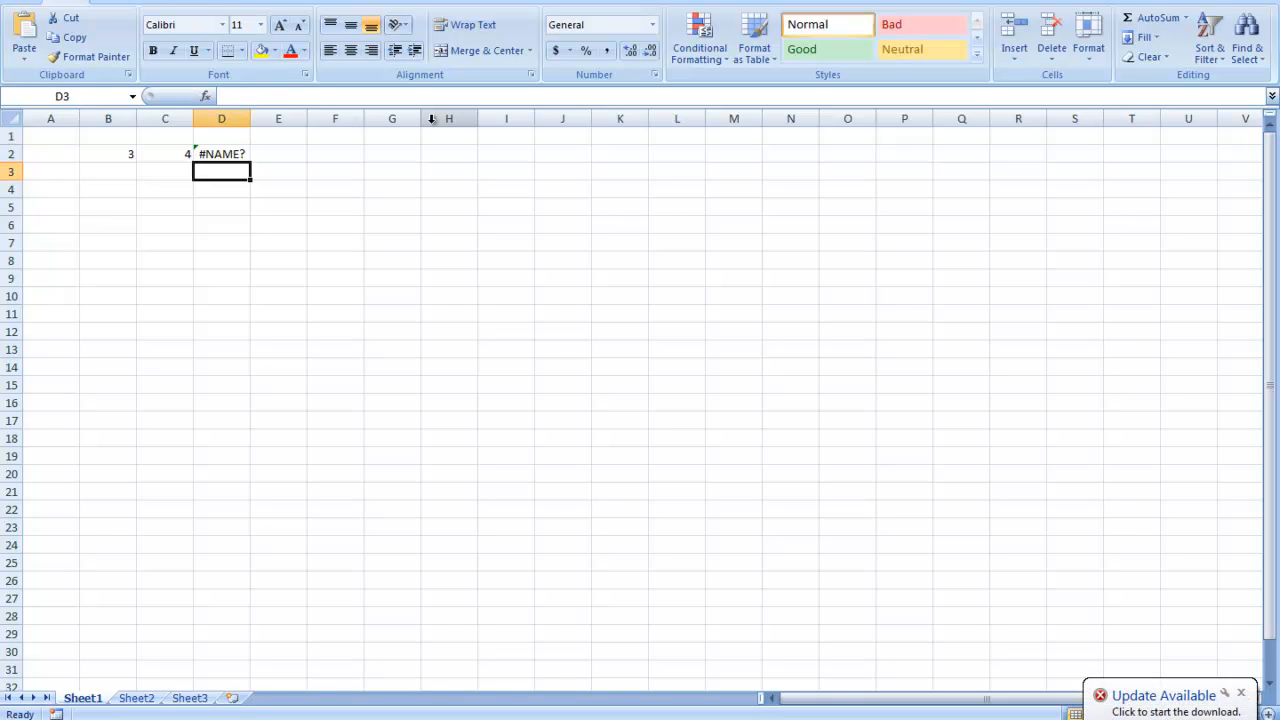
click(229, 152)
click(238, 96)
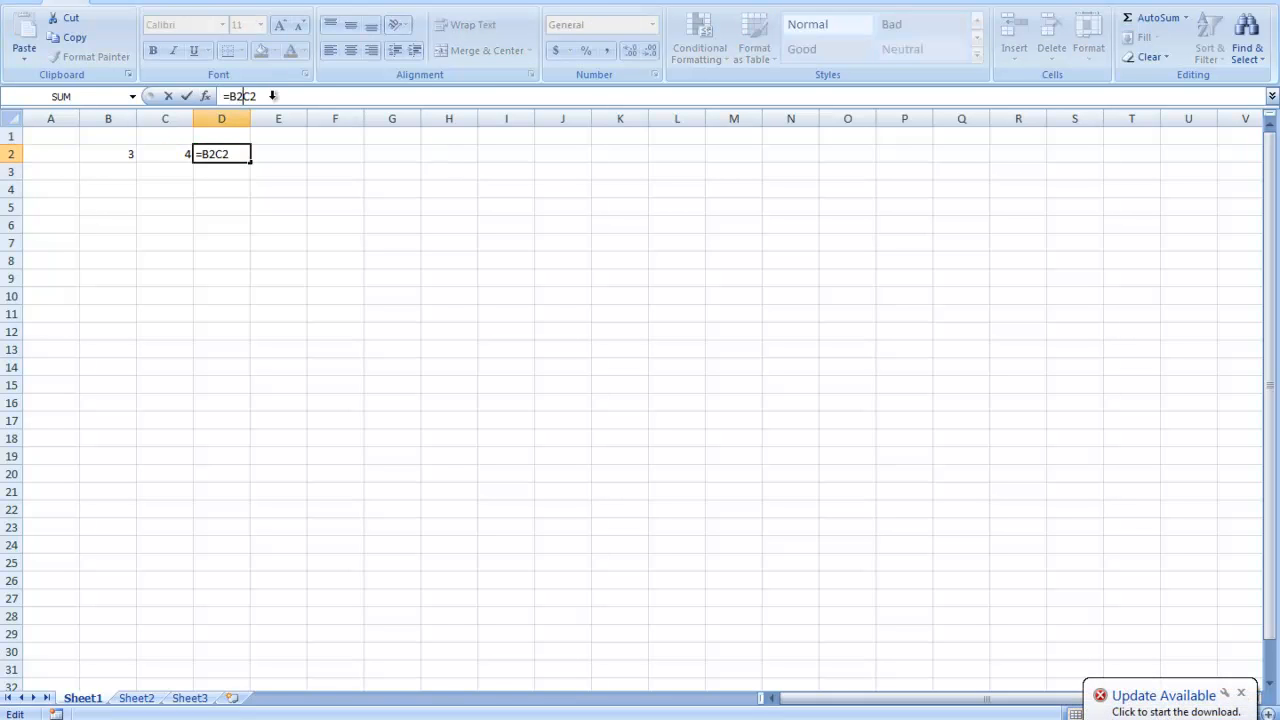
text(^)
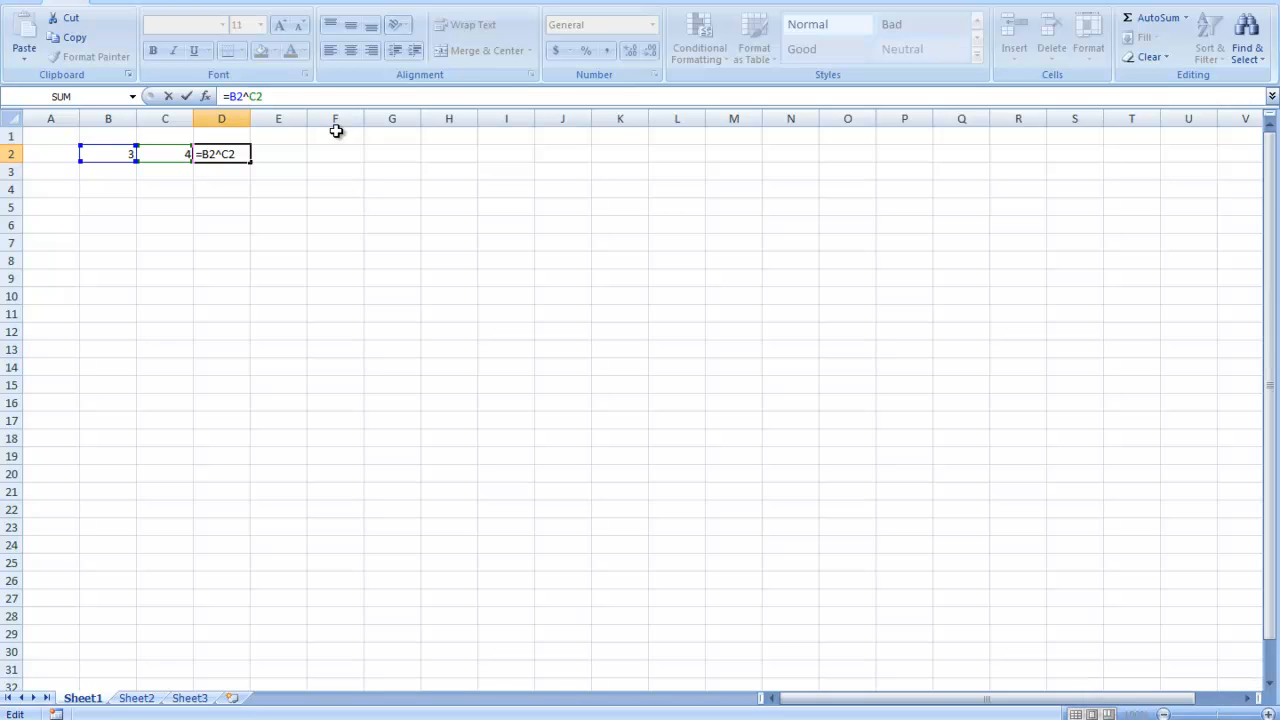
key(Return)
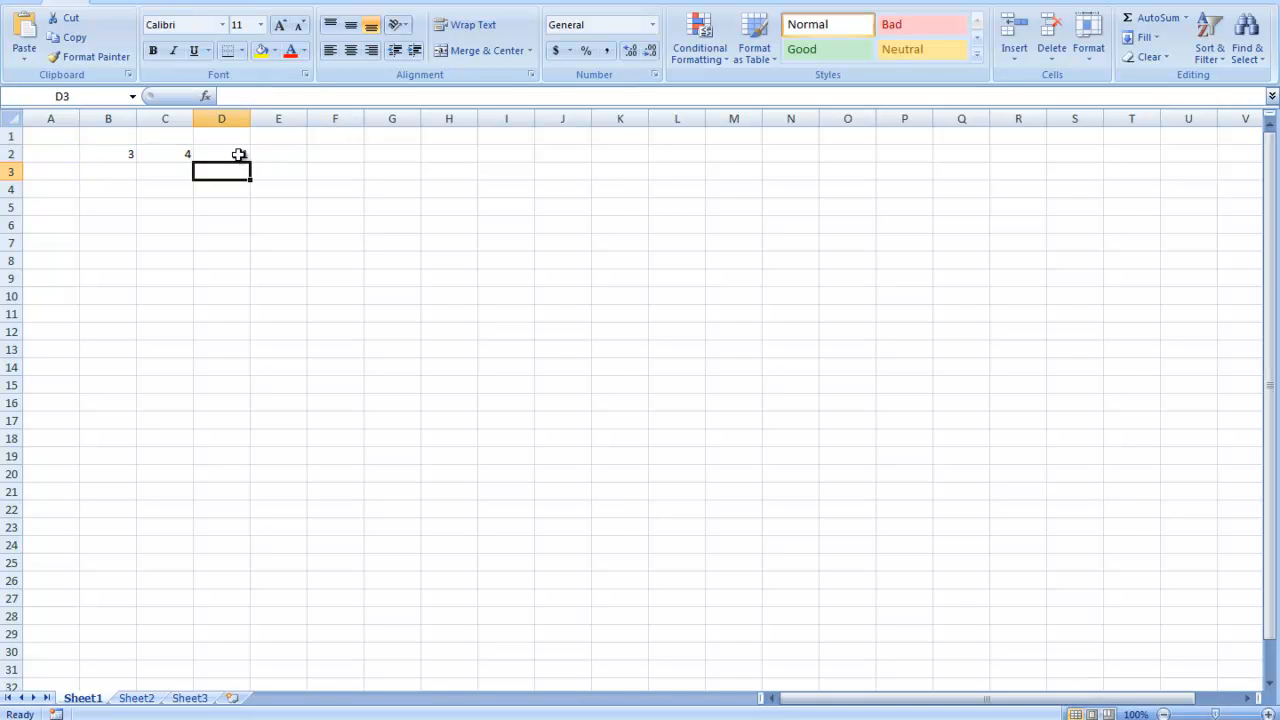
click(238, 154)
mouse_move(355, 718)
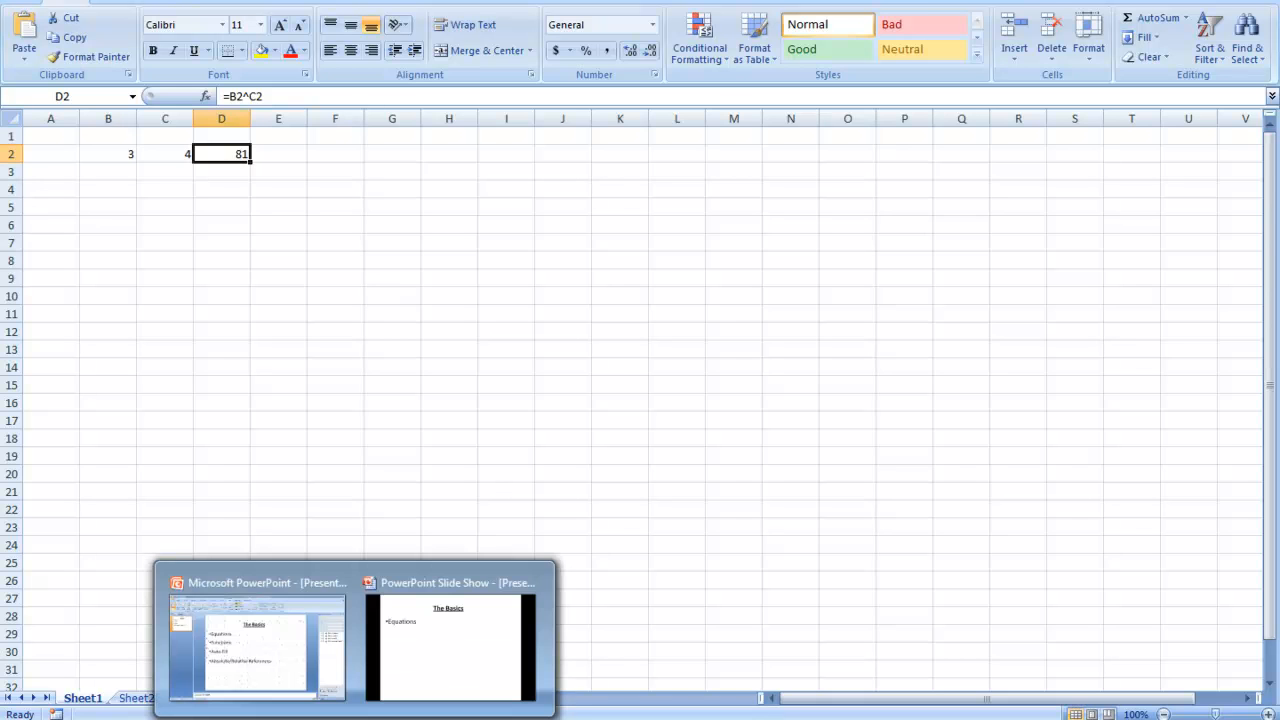
- Switch to the PowerPoint slide show and advance the slide titled The Basics
click(395, 681)
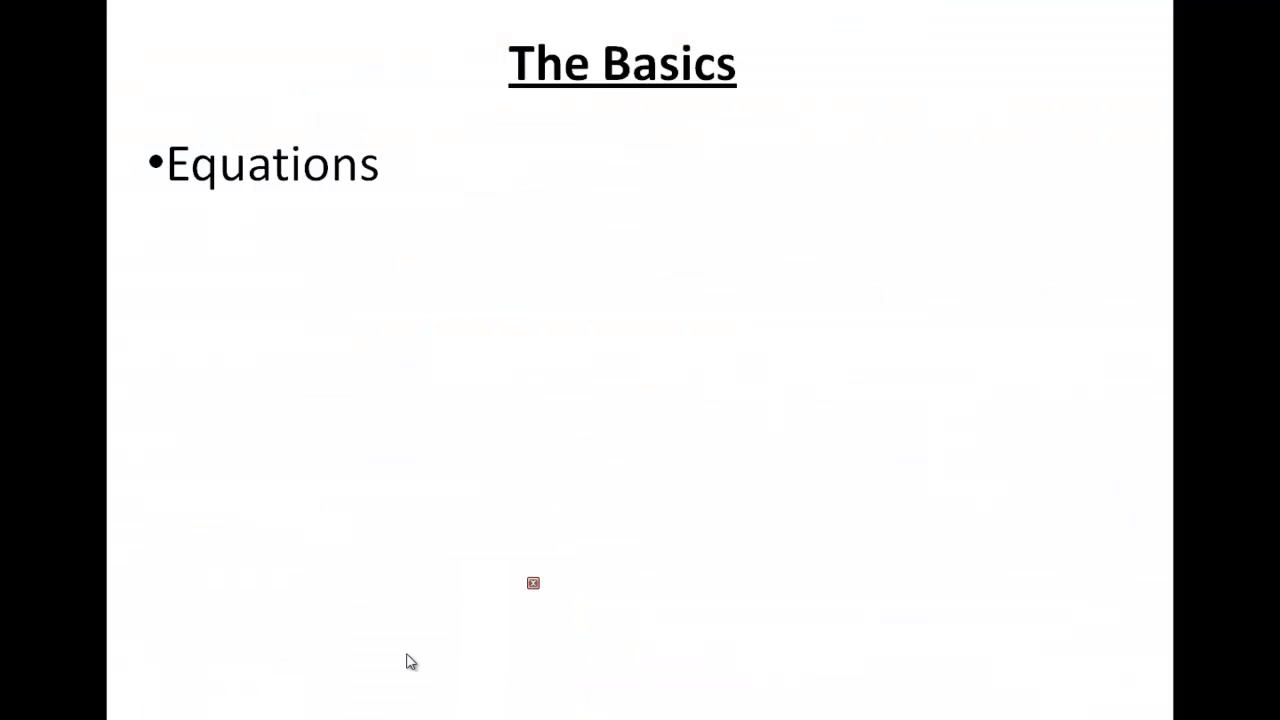
click(588, 370)
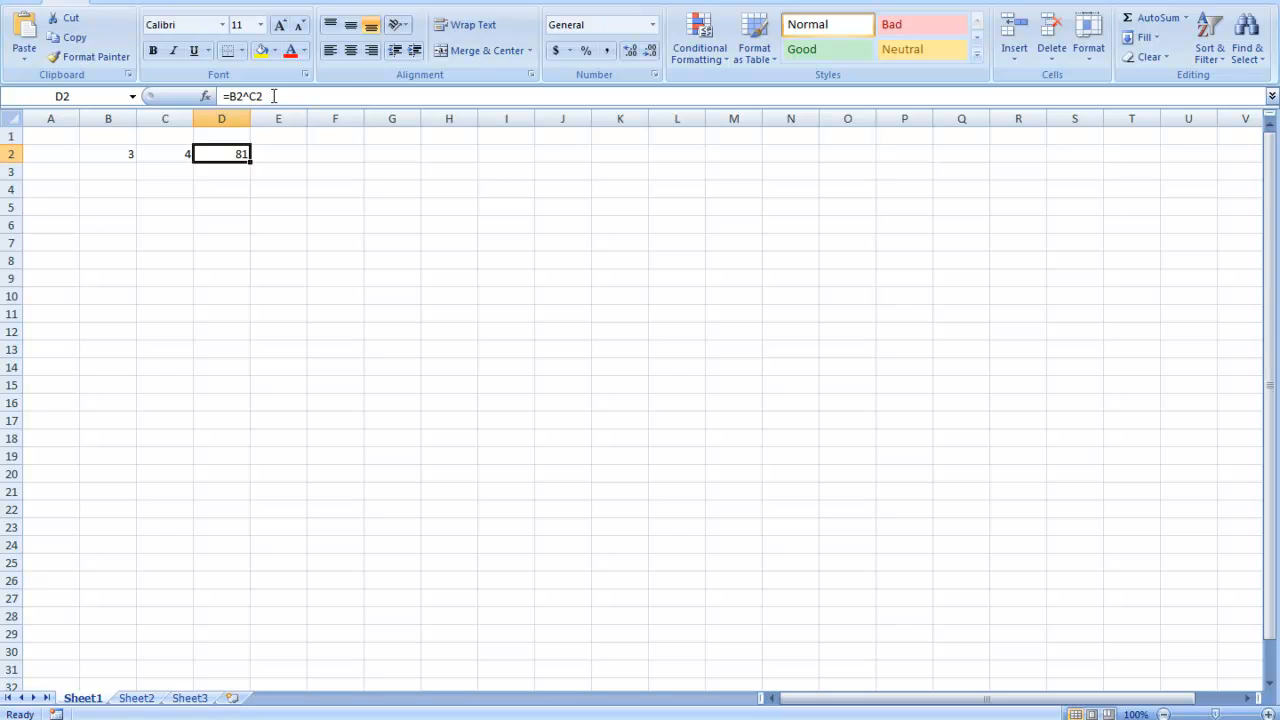
- Clear the contents of cells D2 and C2 in the Excel sheet
key(BackSpace)
click(186, 155)
key(BackSpace)
- Enter the values 4, 5, 6, 3, 2 and 3 down cells B3 to B8
click(125, 172)
text(4)
key(Return)
text(5)
key(Return)
text(6)
key(Return)
text(3)
key(Return)
text(2)
key(Return)
text(3)
key(Return)
- Enter the label sum in cell A9, beside the cell below the column of numbers
key(Right)
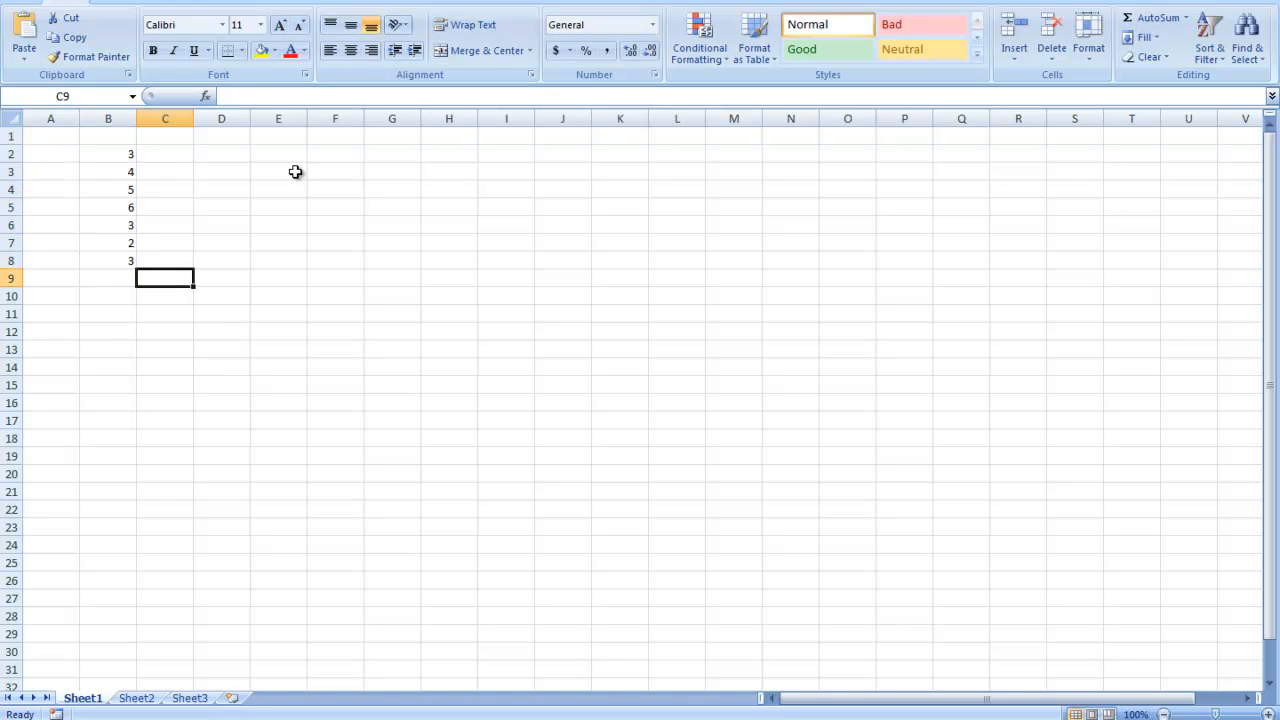
key(Left)
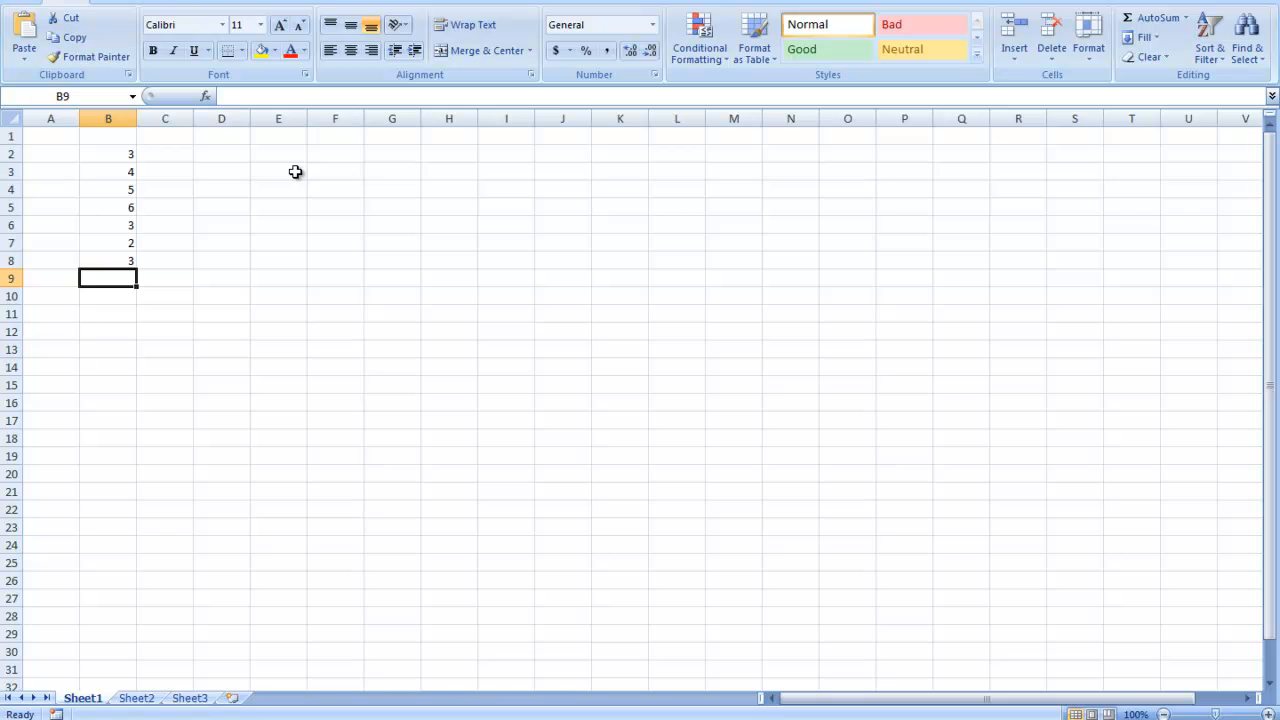
key(Left)
text(sum)
key(Right)
- Try adding the numbers in cell B9 with individual plus signs, starting with =B2+B3, and remove those references
text(=)
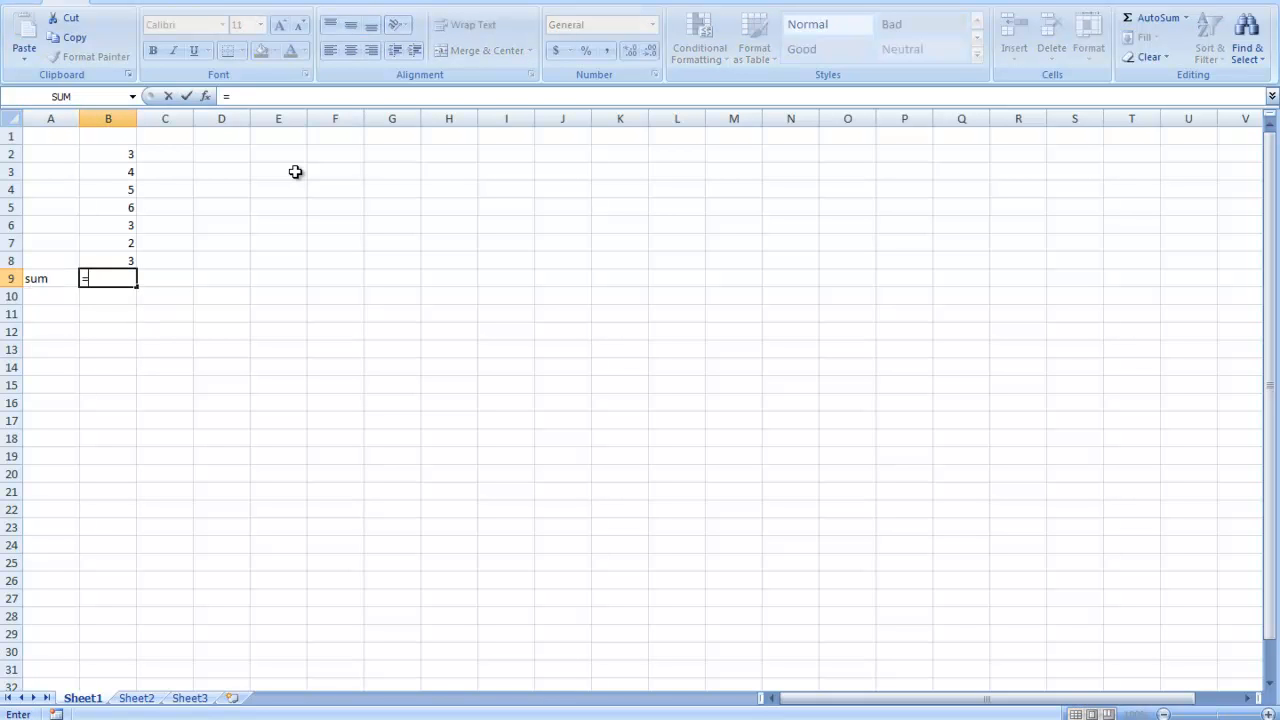
click(125, 151)
text(+)
click(121, 170)
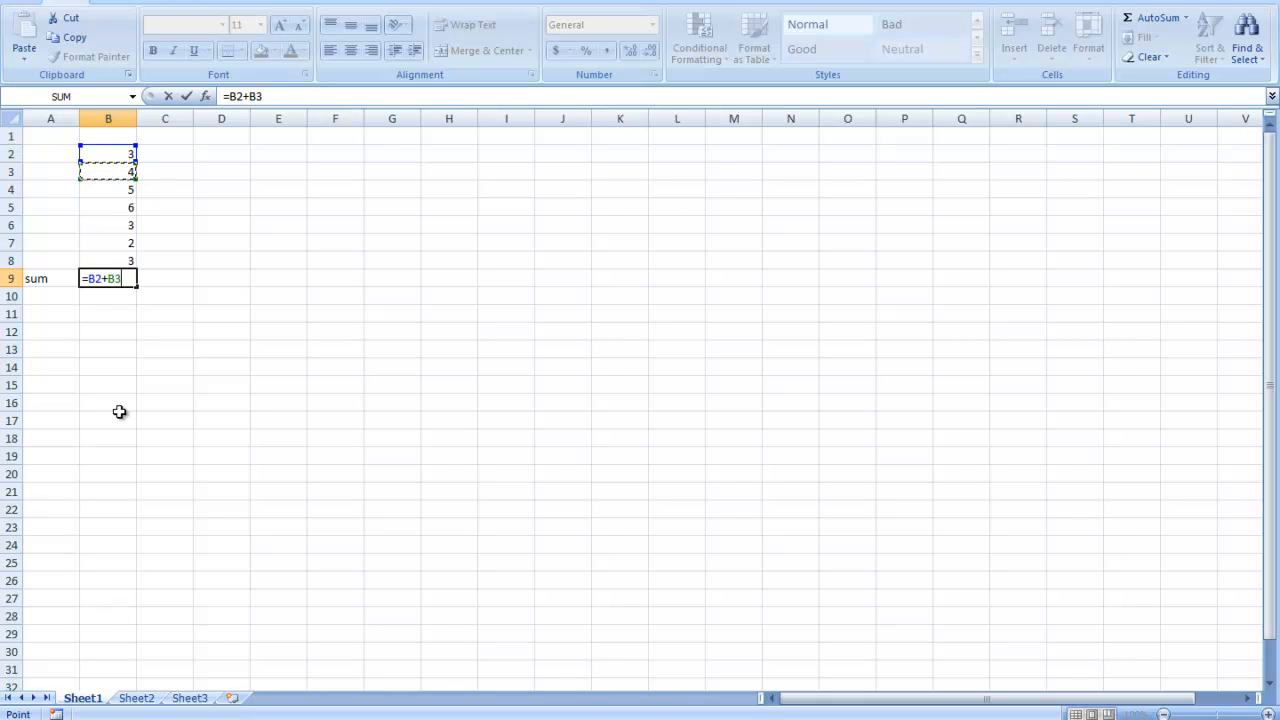
key(BackSpace)
key(BackSpace)
key(BackSpace)
key(BackSpace)
key(BackSpace)
- Enter a SUM formula in cell B9 that lists each cell separately: =sum(B2,B3,B4,B5,B6,B7,B8)
text(sum)
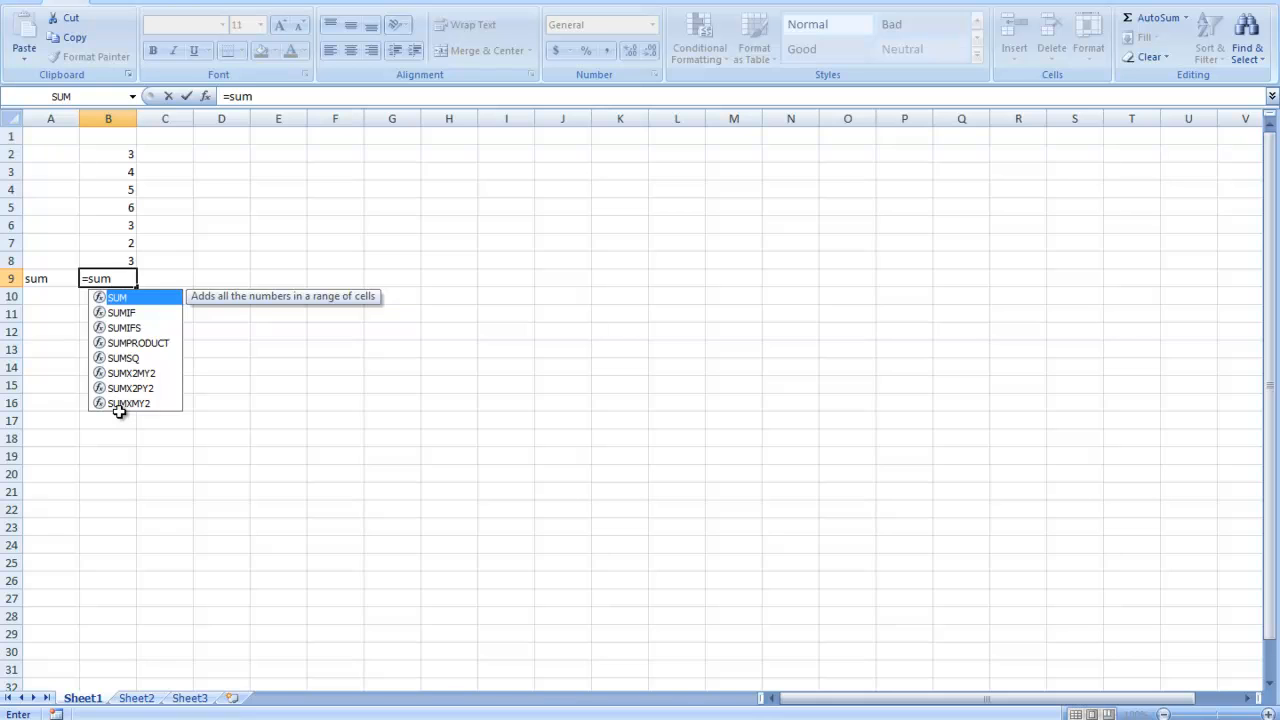
text(()
click(112, 152)
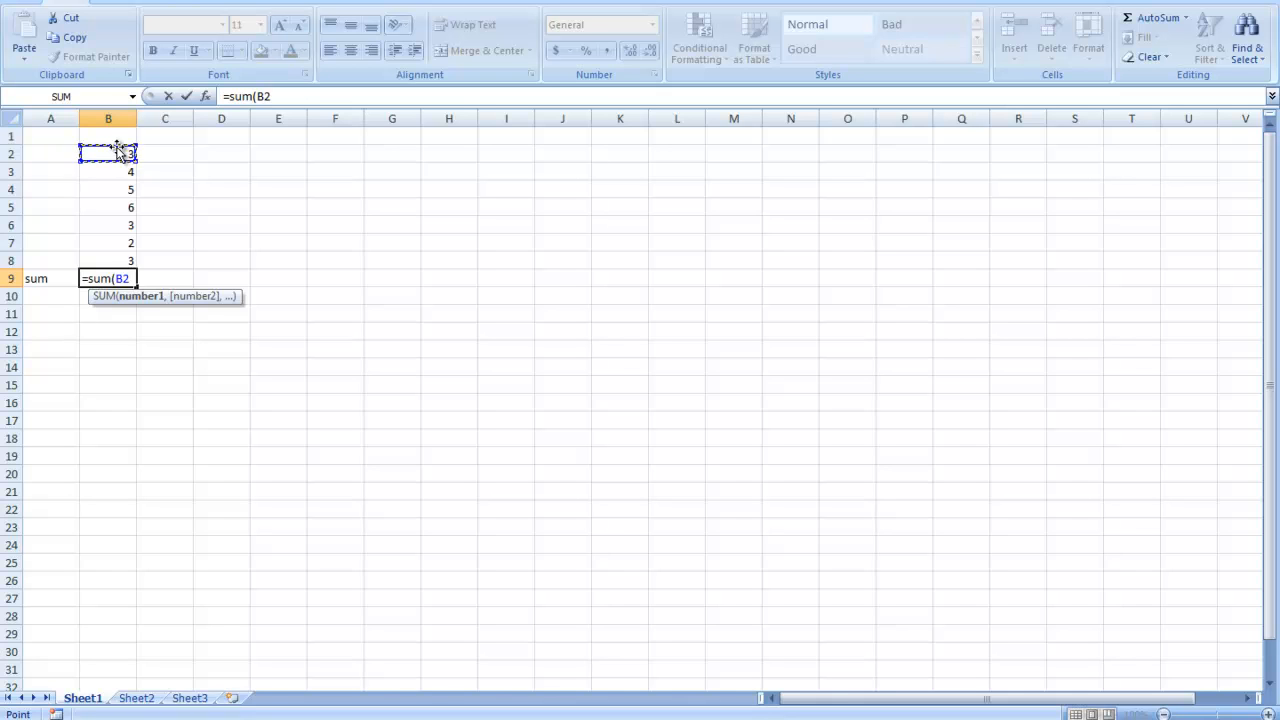
text(,)
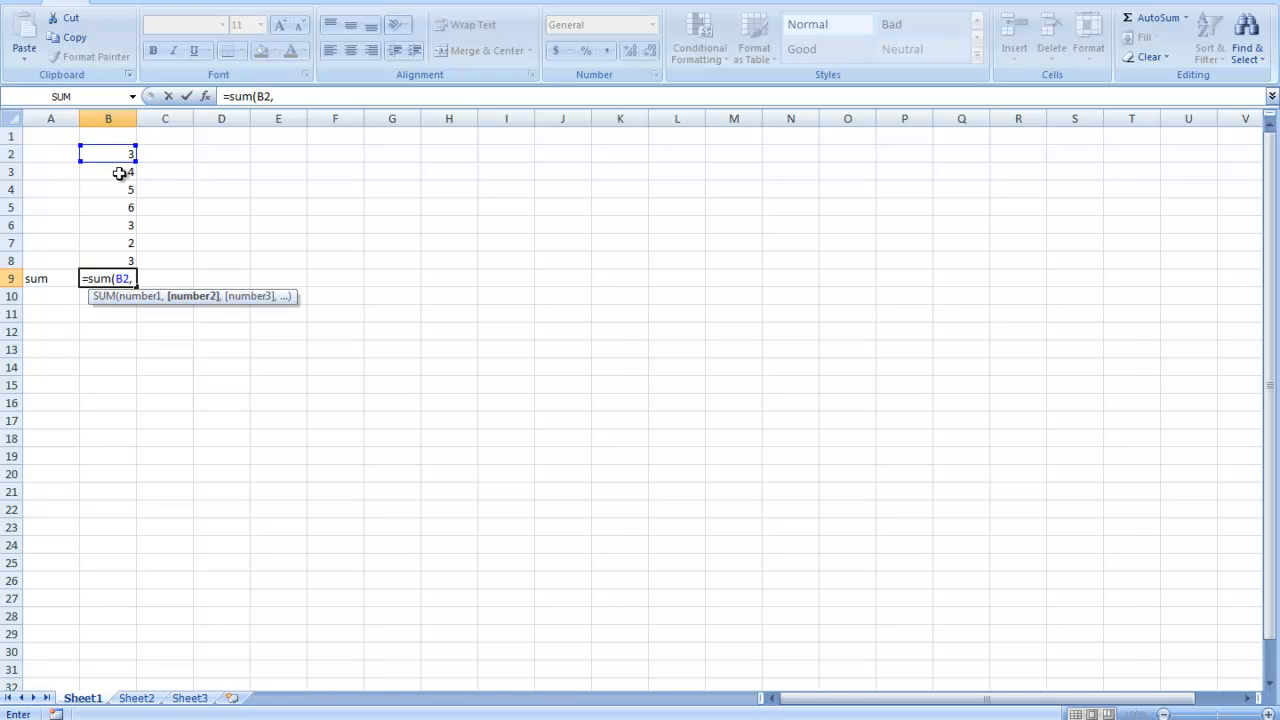
click(119, 174)
text(,)
click(130, 191)
text(,)
click(129, 208)
text(,)
click(124, 226)
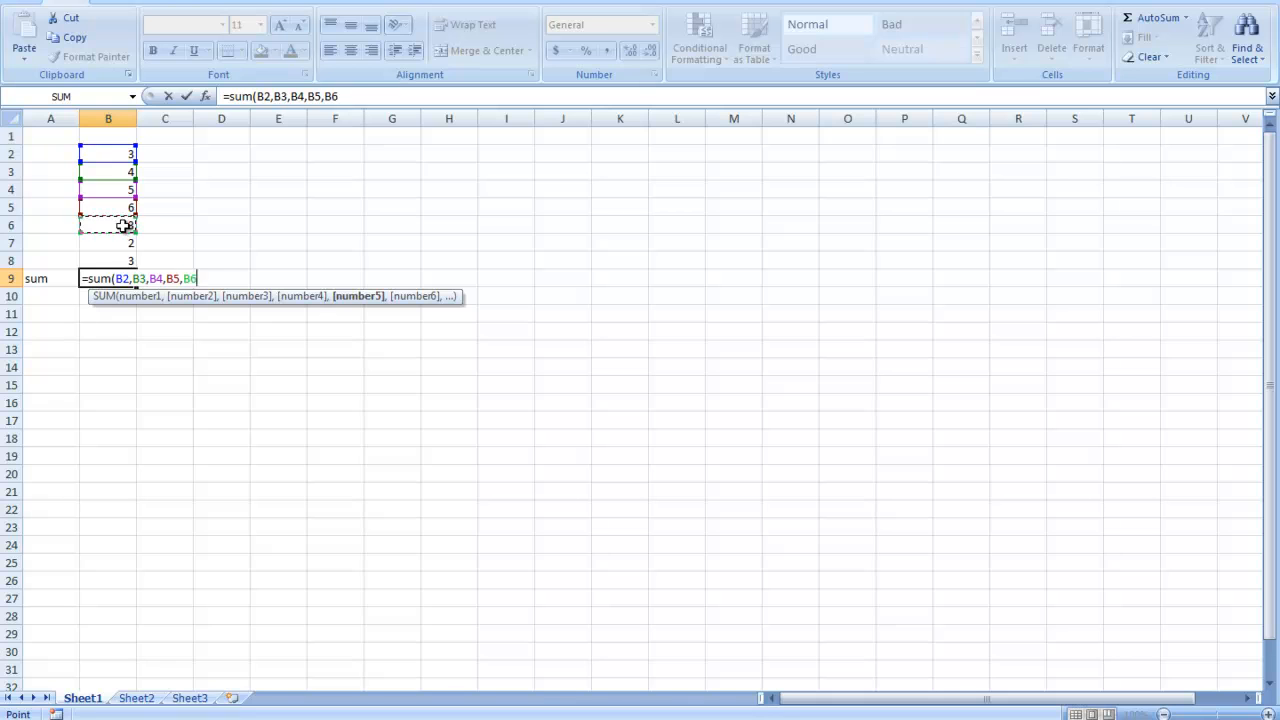
text(,)
click(123, 245)
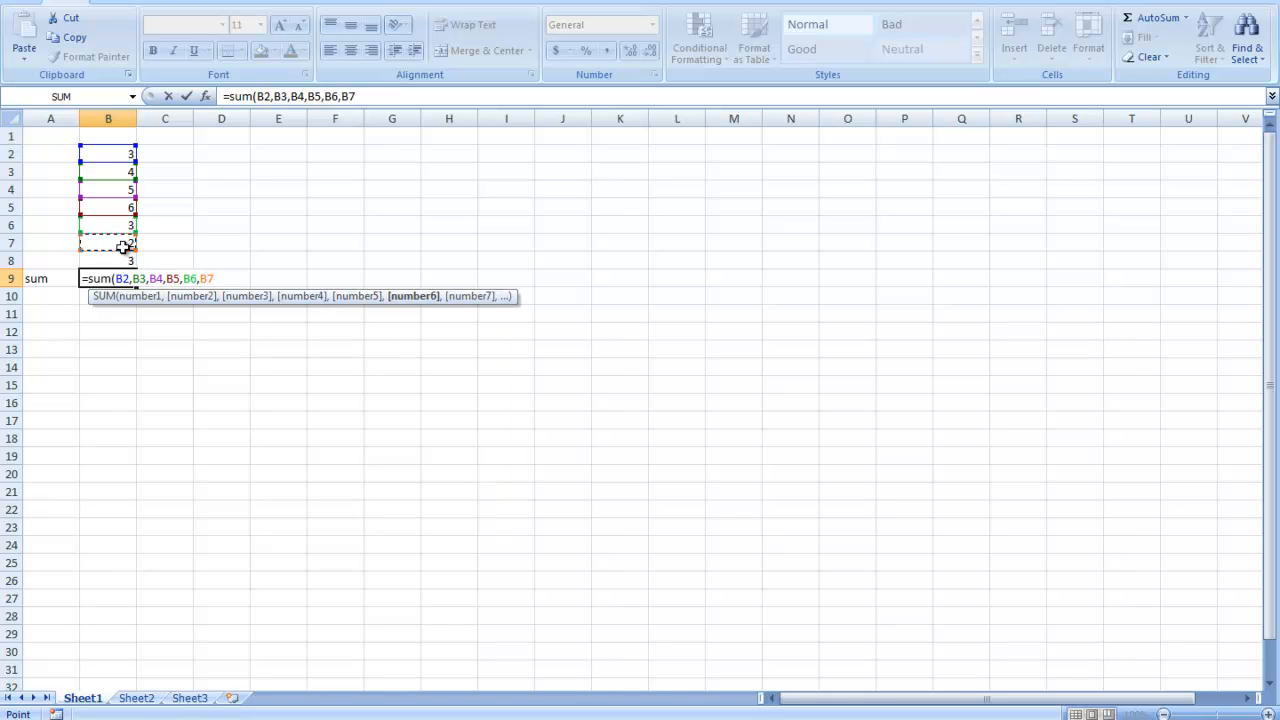
text(,)
click(125, 261)
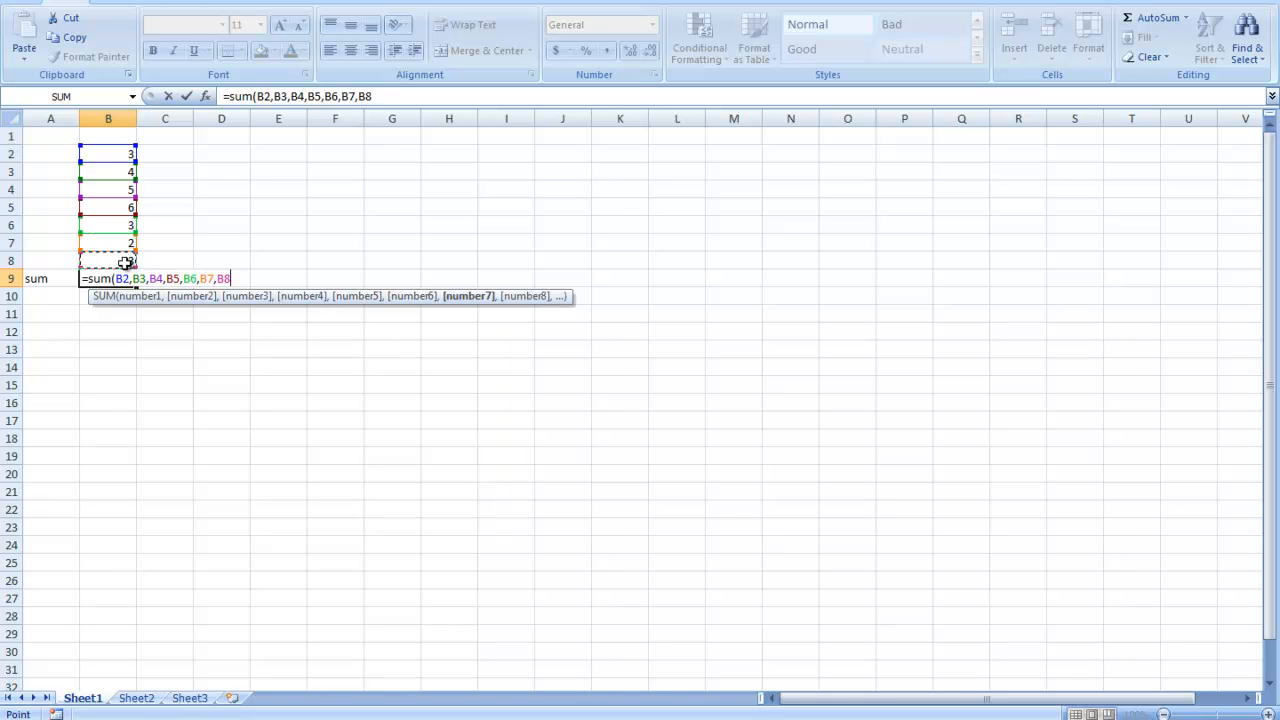
text())
key(Return)
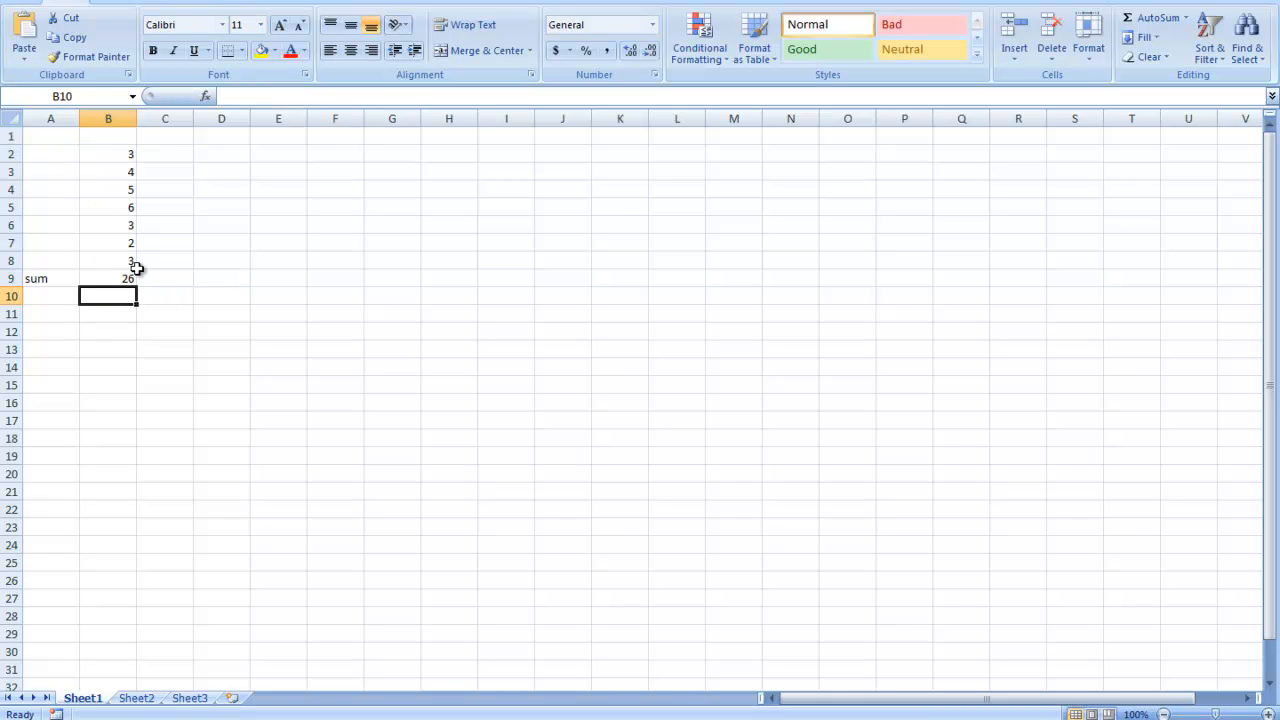
- Replace the separate cell references in B9's SUM formula with the range B2:B8
click(128, 278)
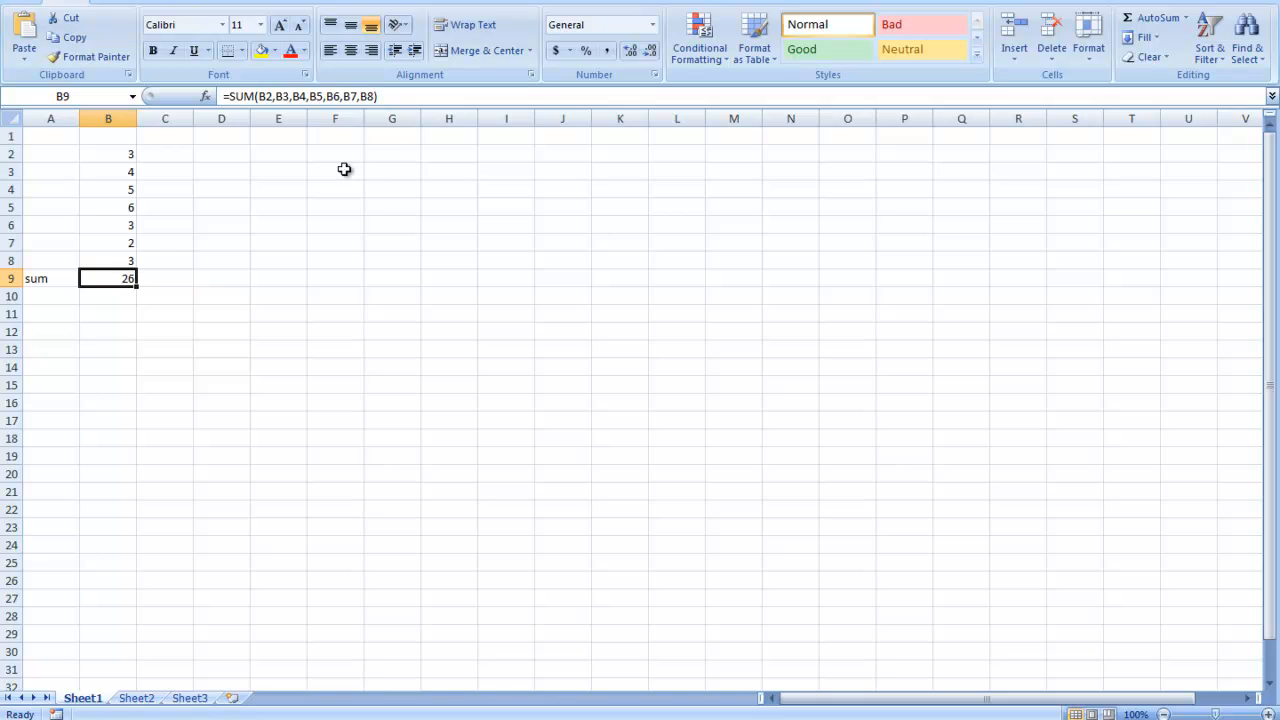
drag(369, 95, 275, 93)
key(BackSpace)
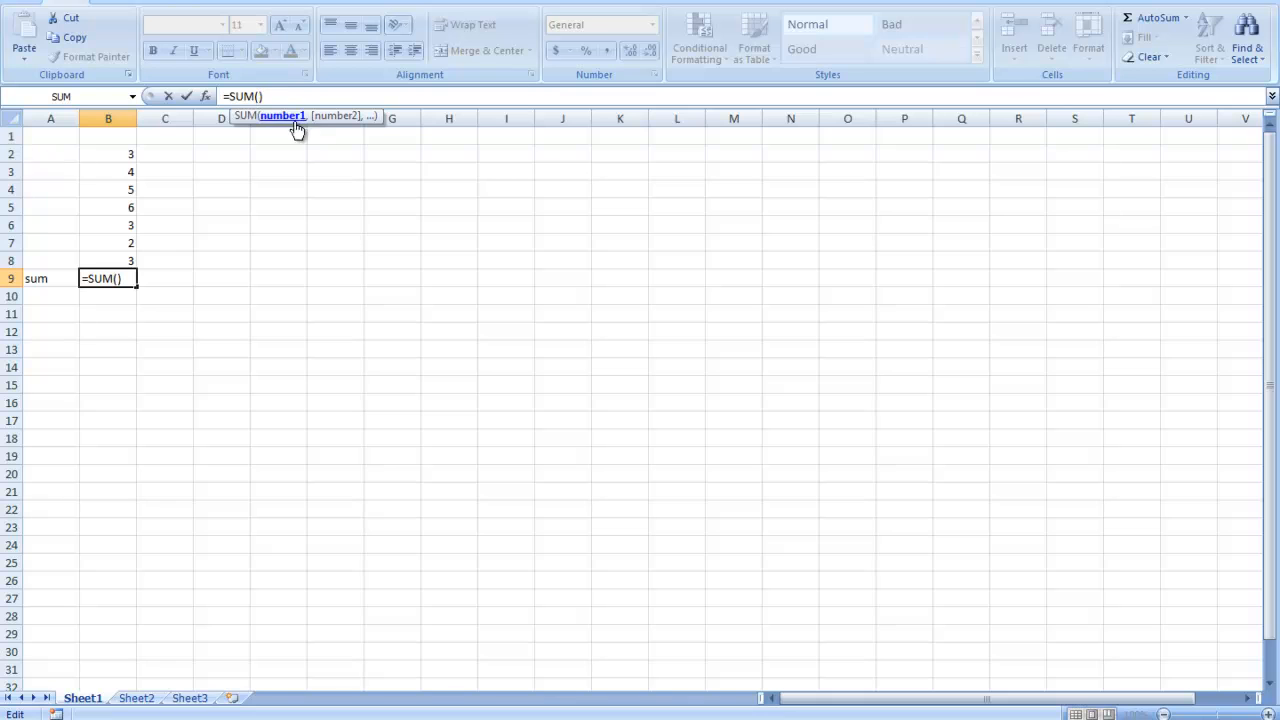
drag(108, 147, 128, 258)
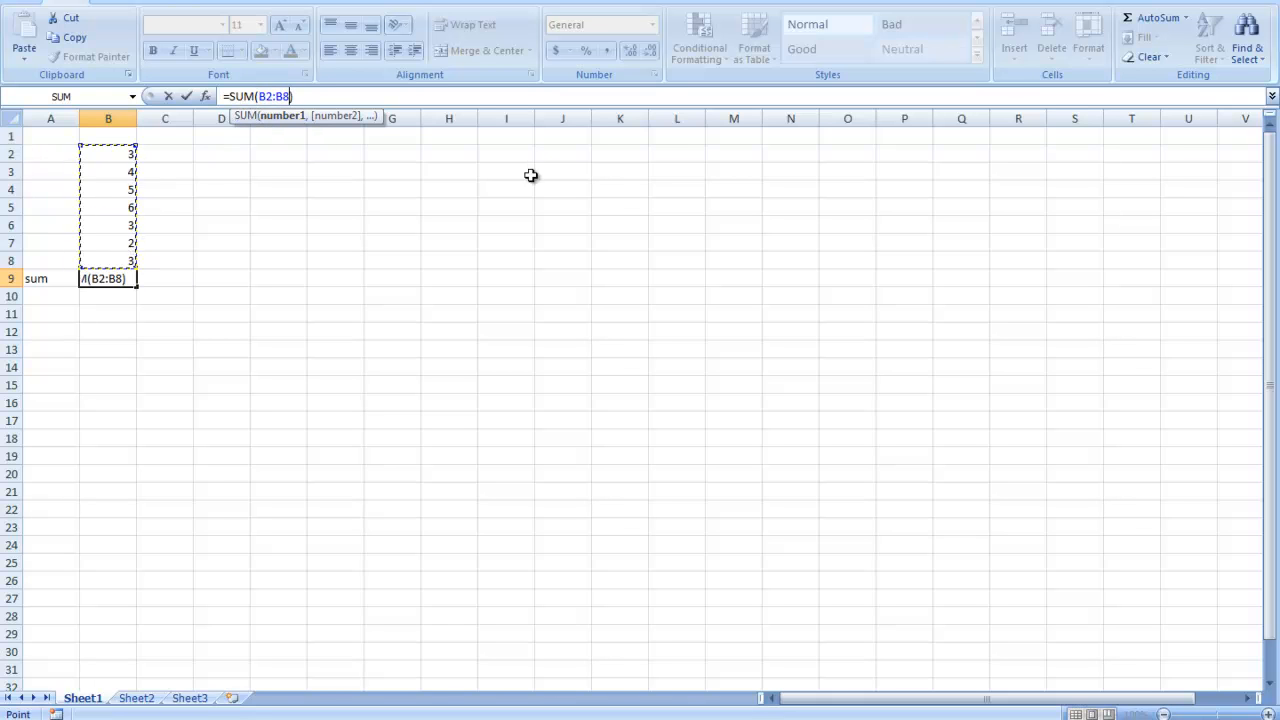
key(Return)
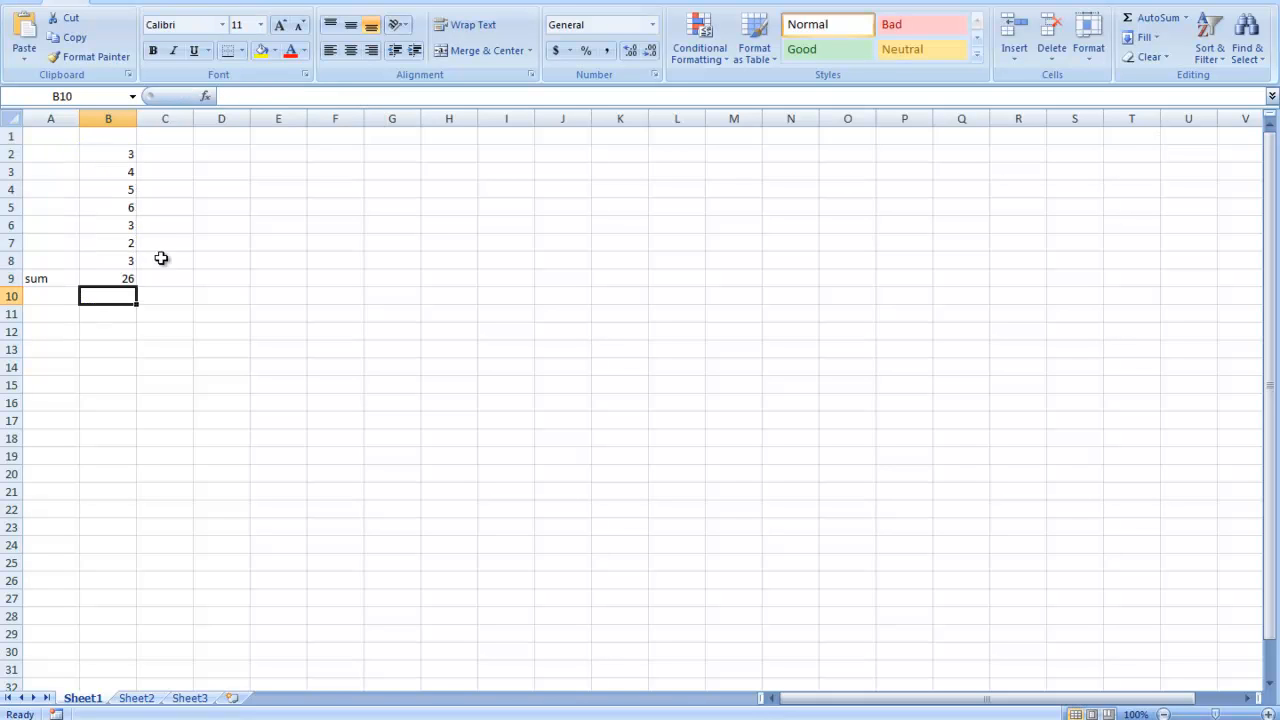
- Examine the SUM formula in cell B9, highlighting its function name
click(122, 276)
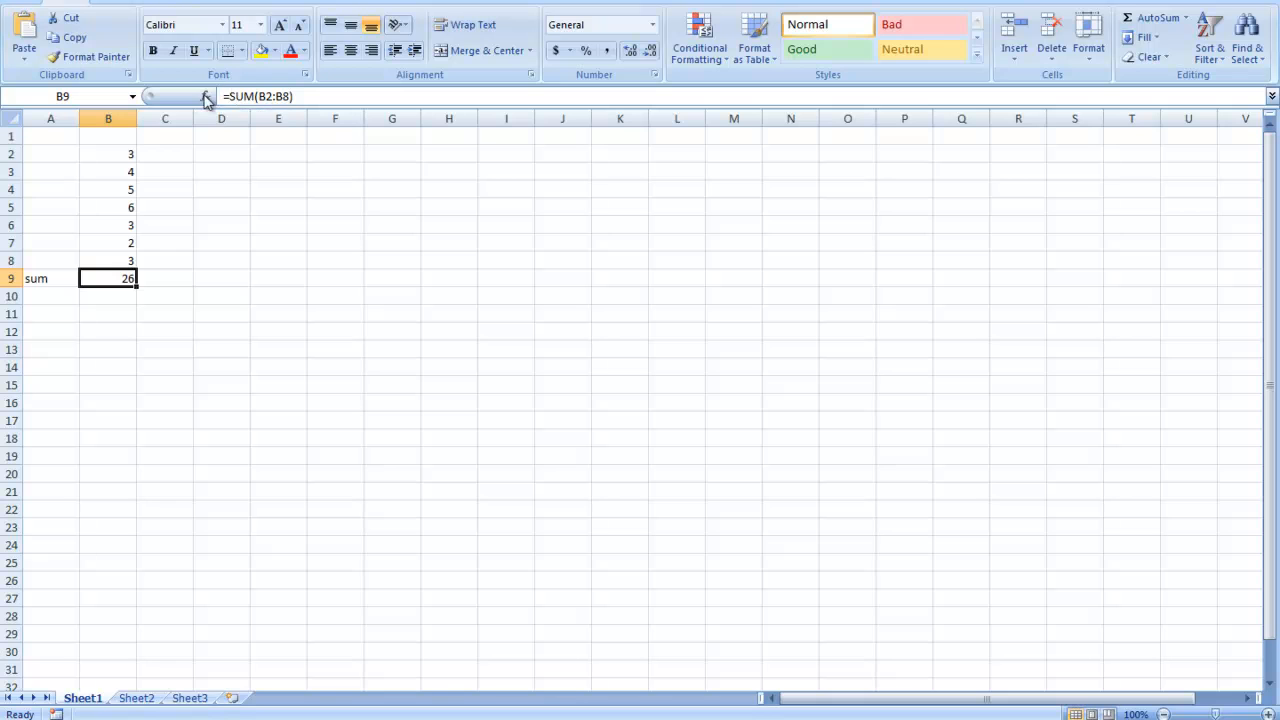
drag(230, 95, 240, 95)
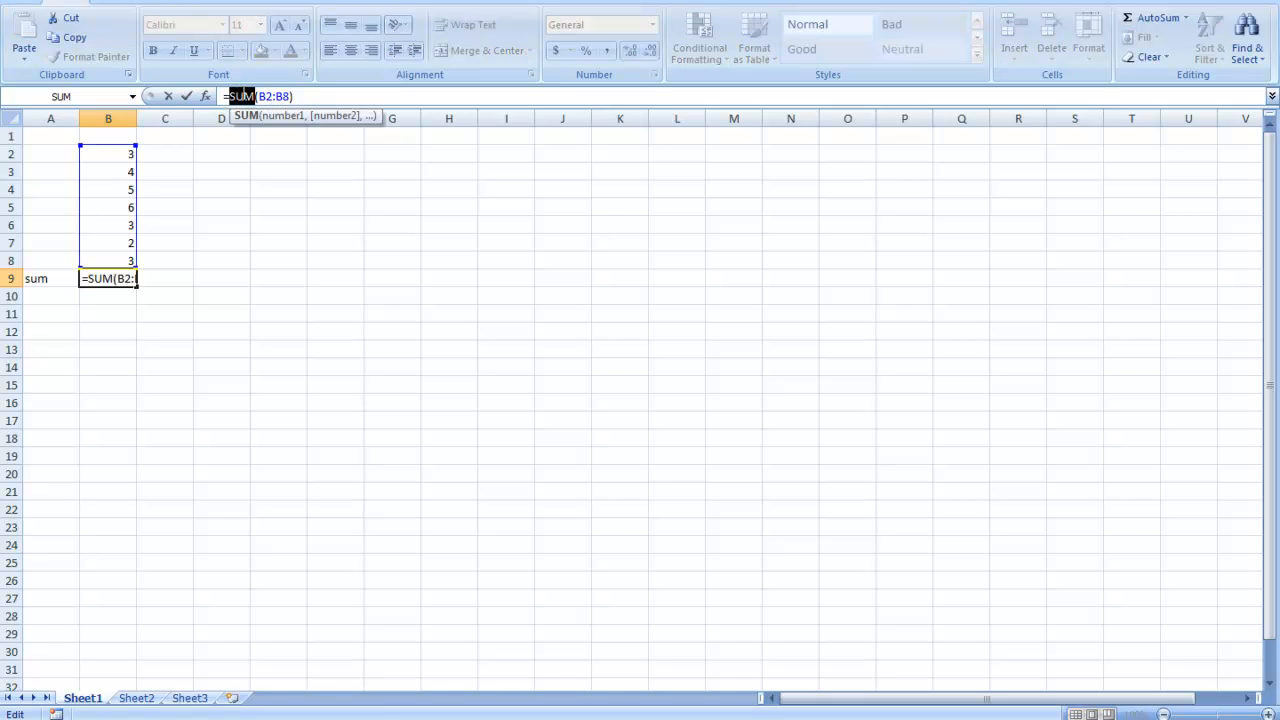
click(314, 93)
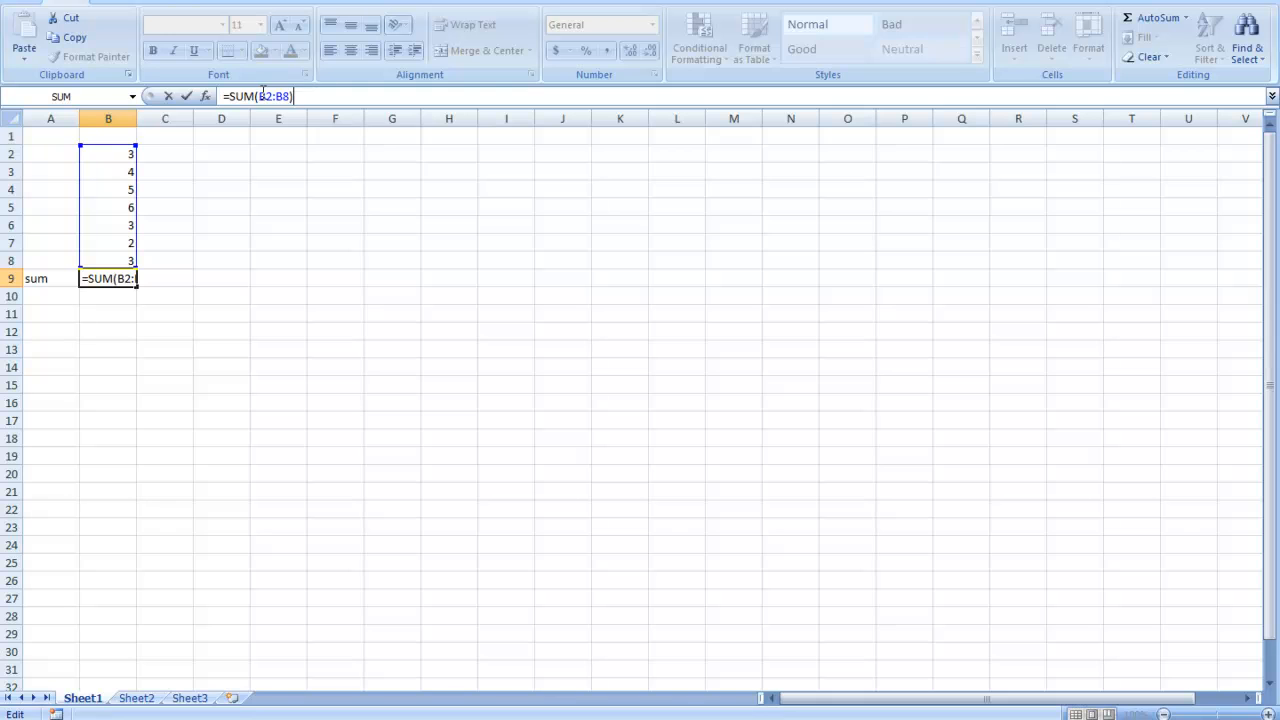
- Browse the function library, including the Math & Trig, Lookup & Reference and Date & Time categories
click(333, 4)
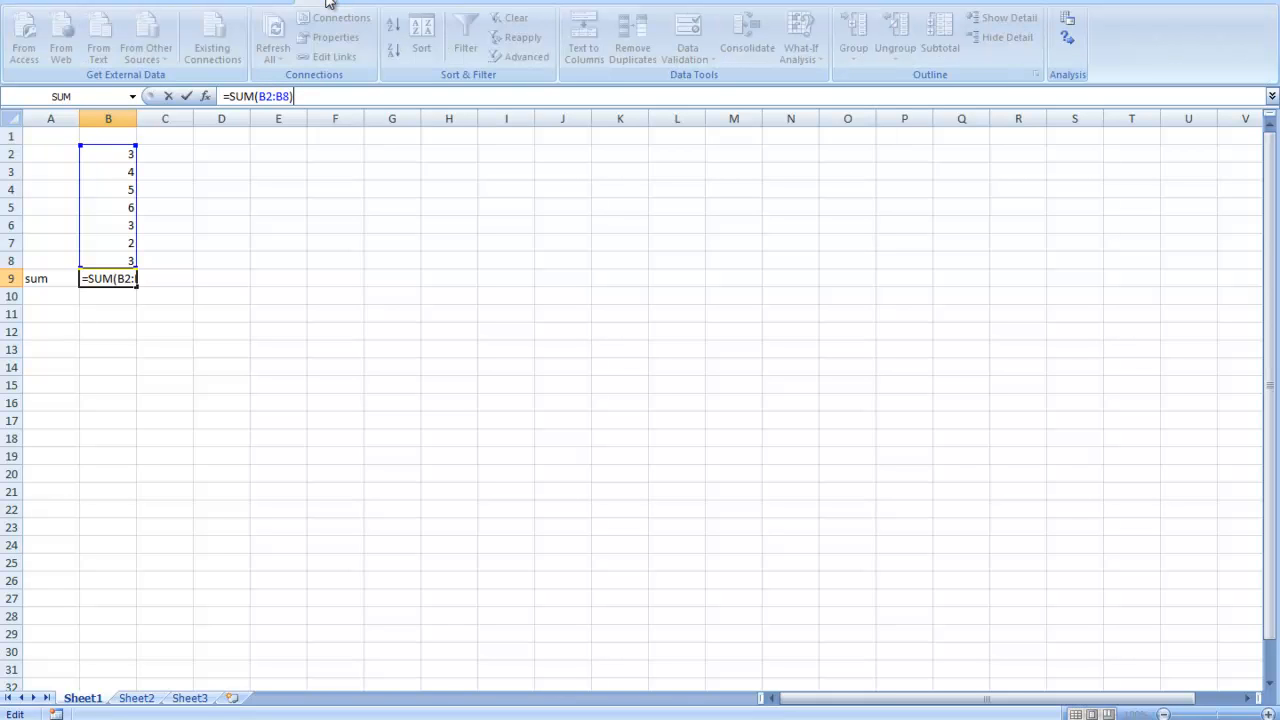
click(290, 193)
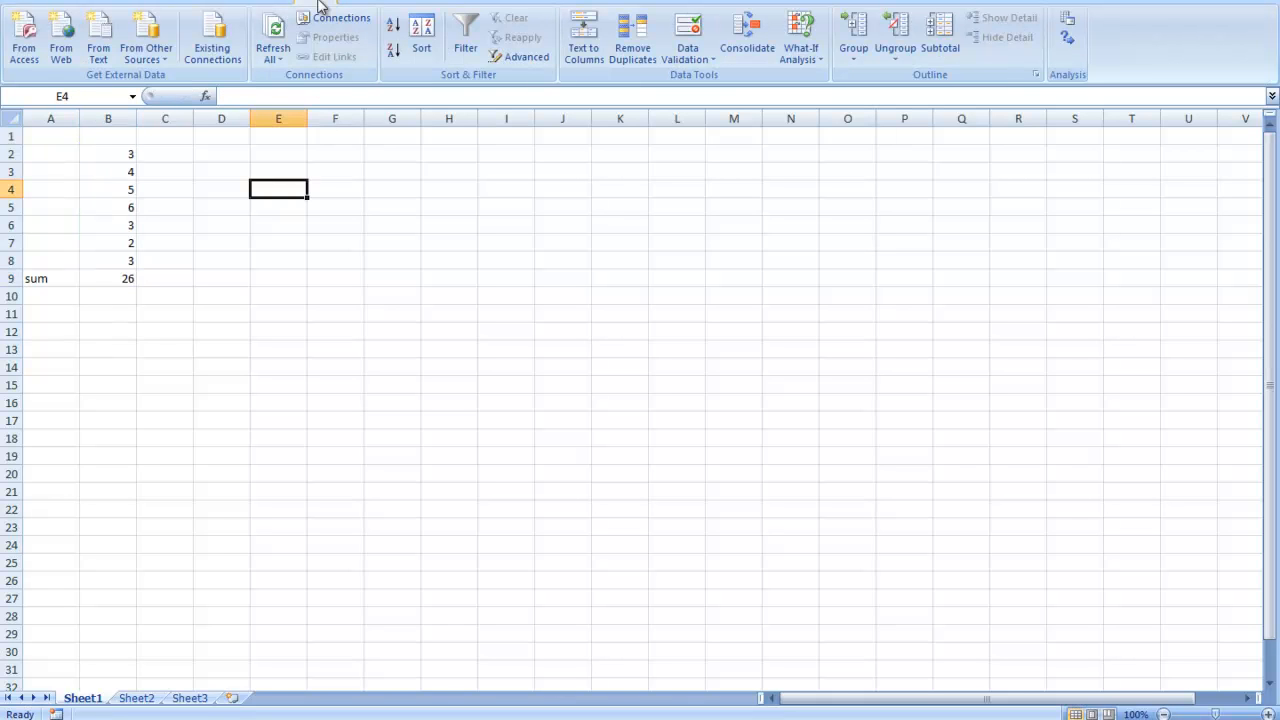
click(274, 3)
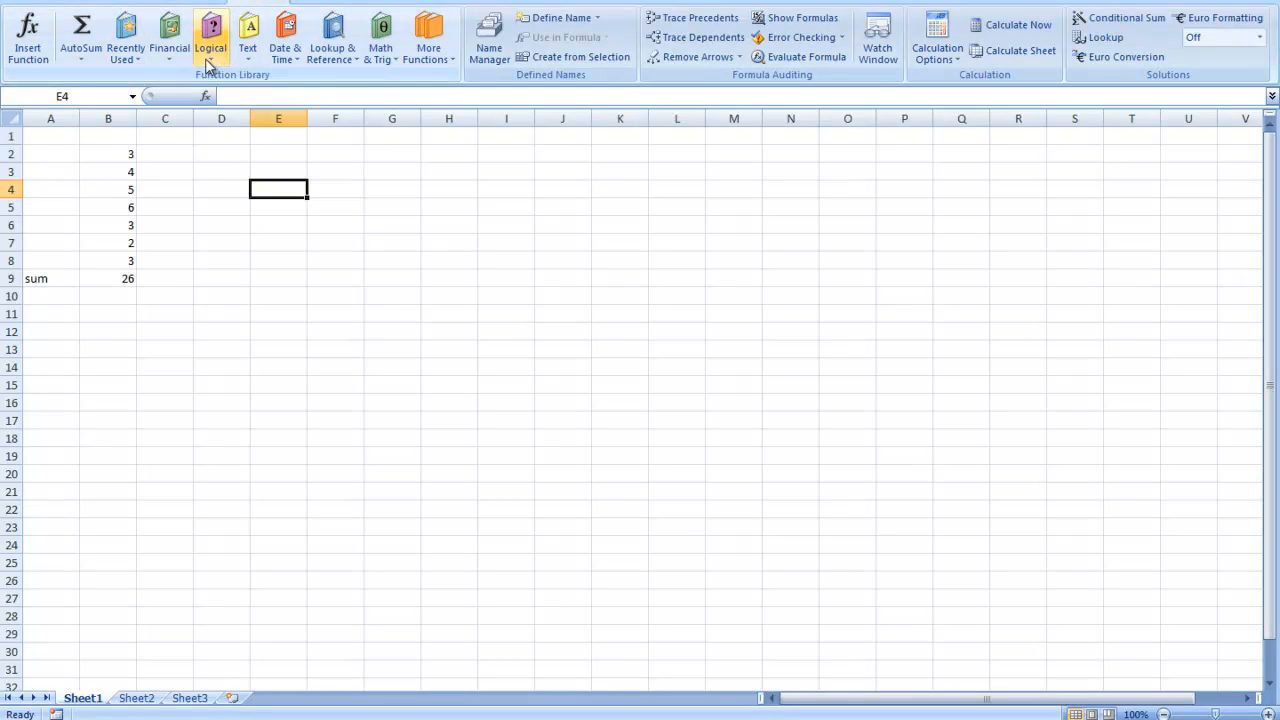
click(383, 62)
click(338, 62)
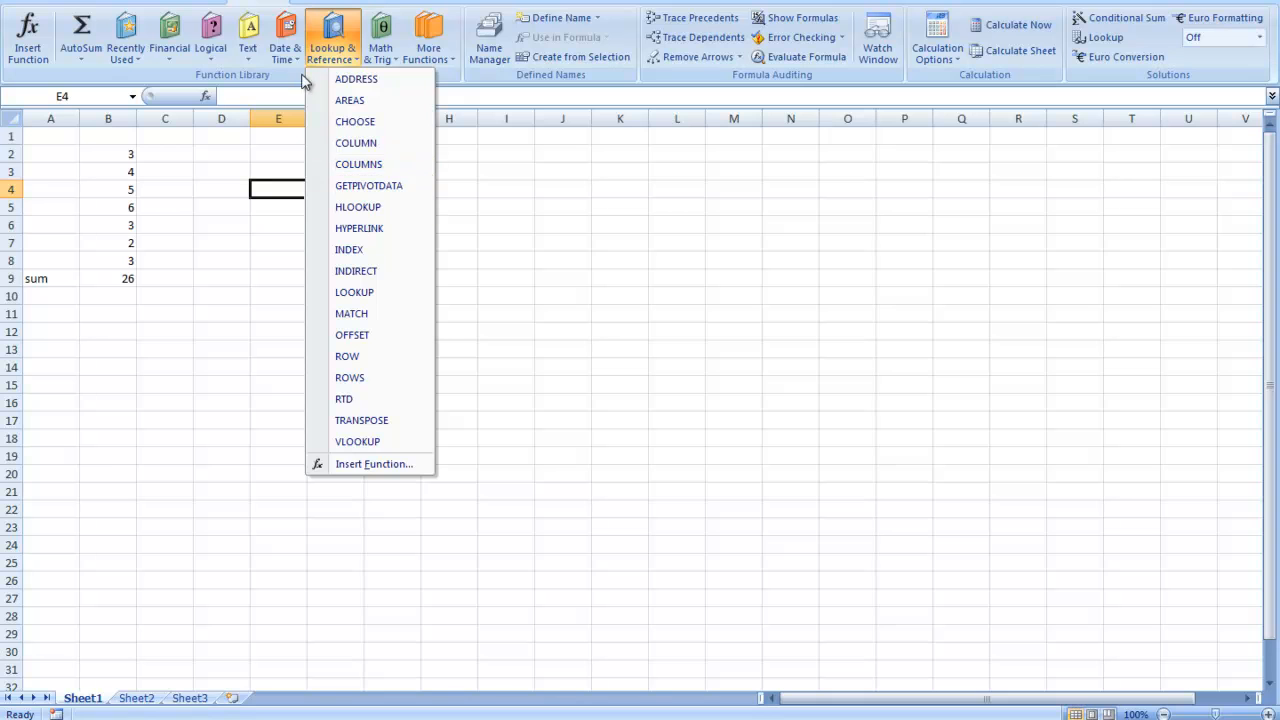
click(289, 58)
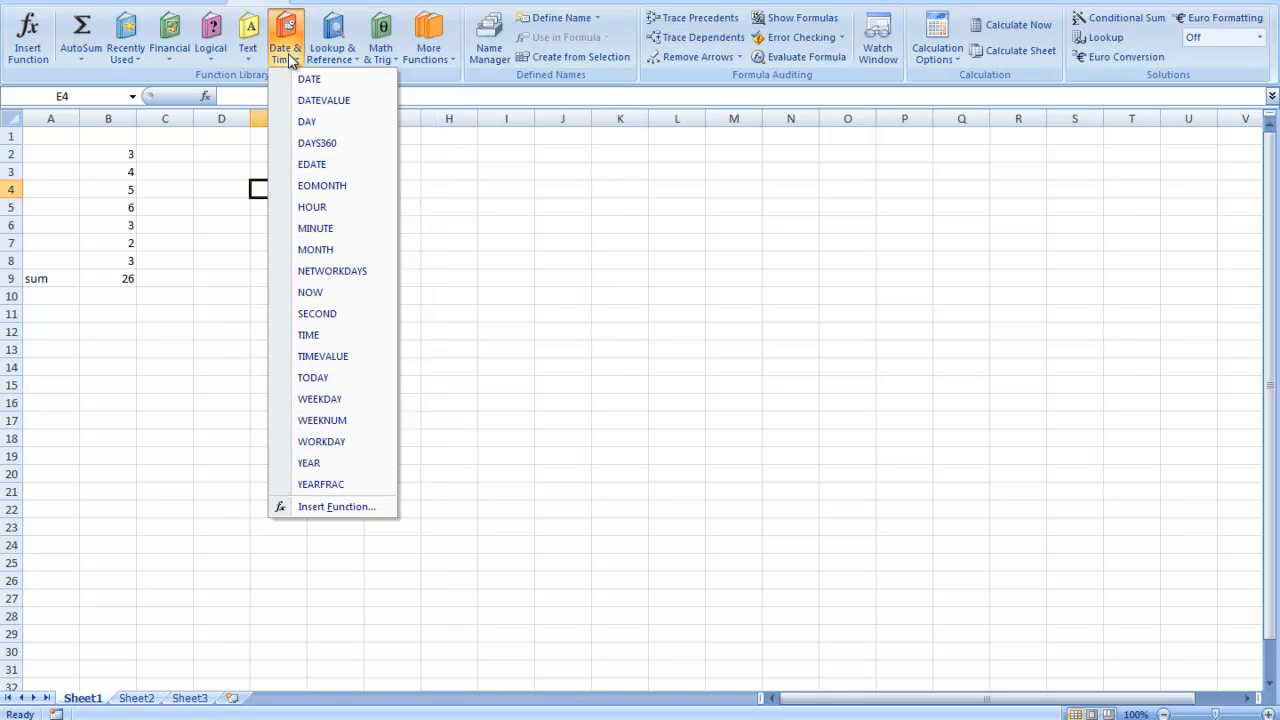
click(162, 222)
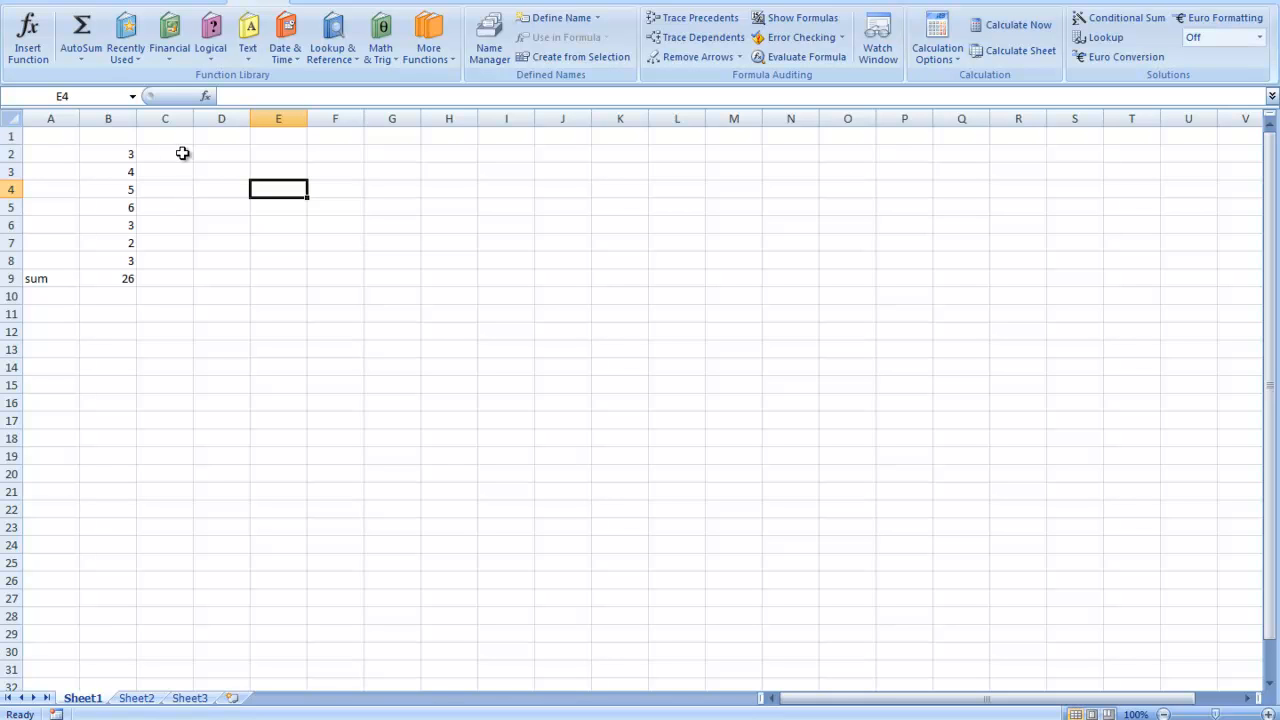
- Enter 0.5 in cell B13
click(130, 159)
click(149, 351)
click(114, 352)
text(0.5)
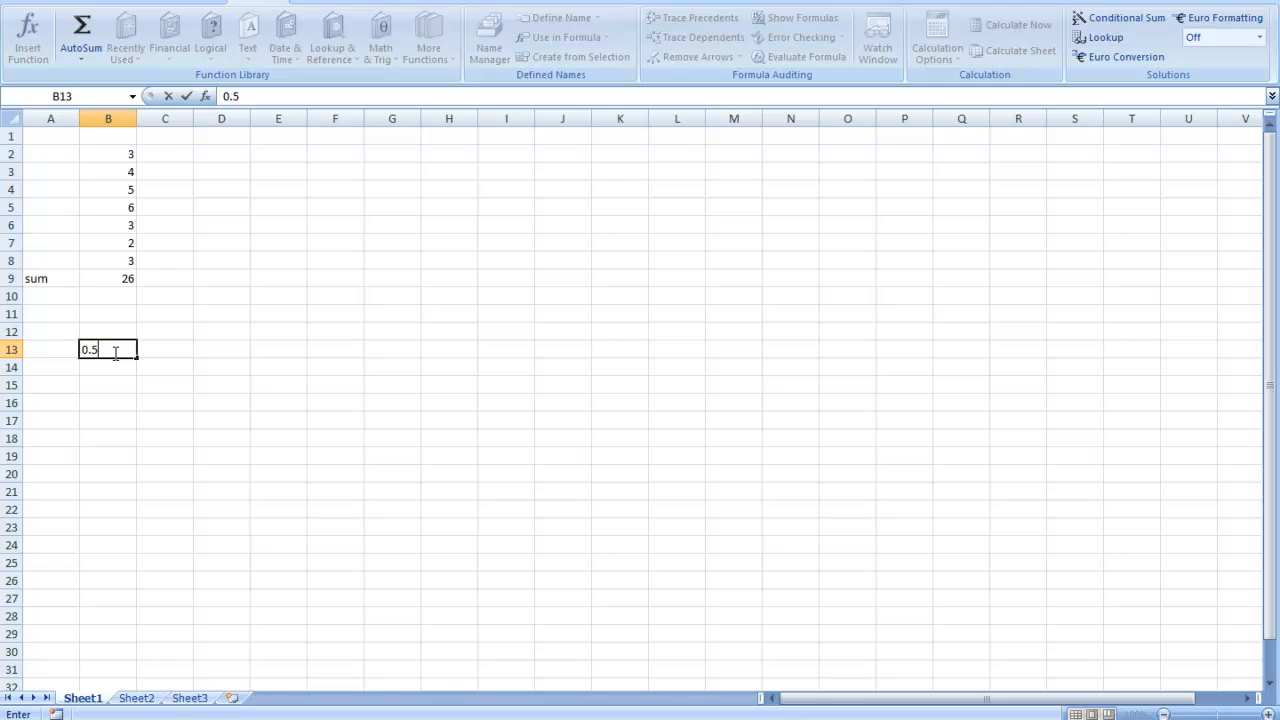
key(Tab)
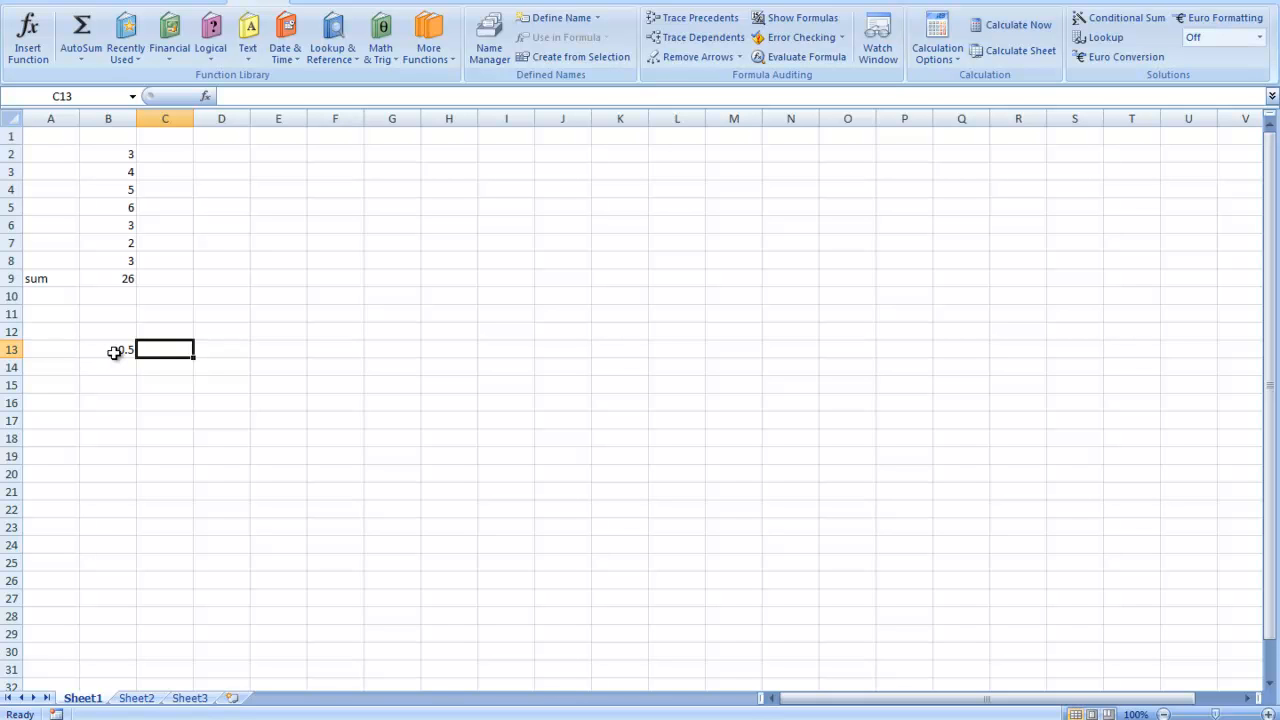
- Calculate the sine of B13 in cell C13 with the formula =sin(B13)
text(=sin()
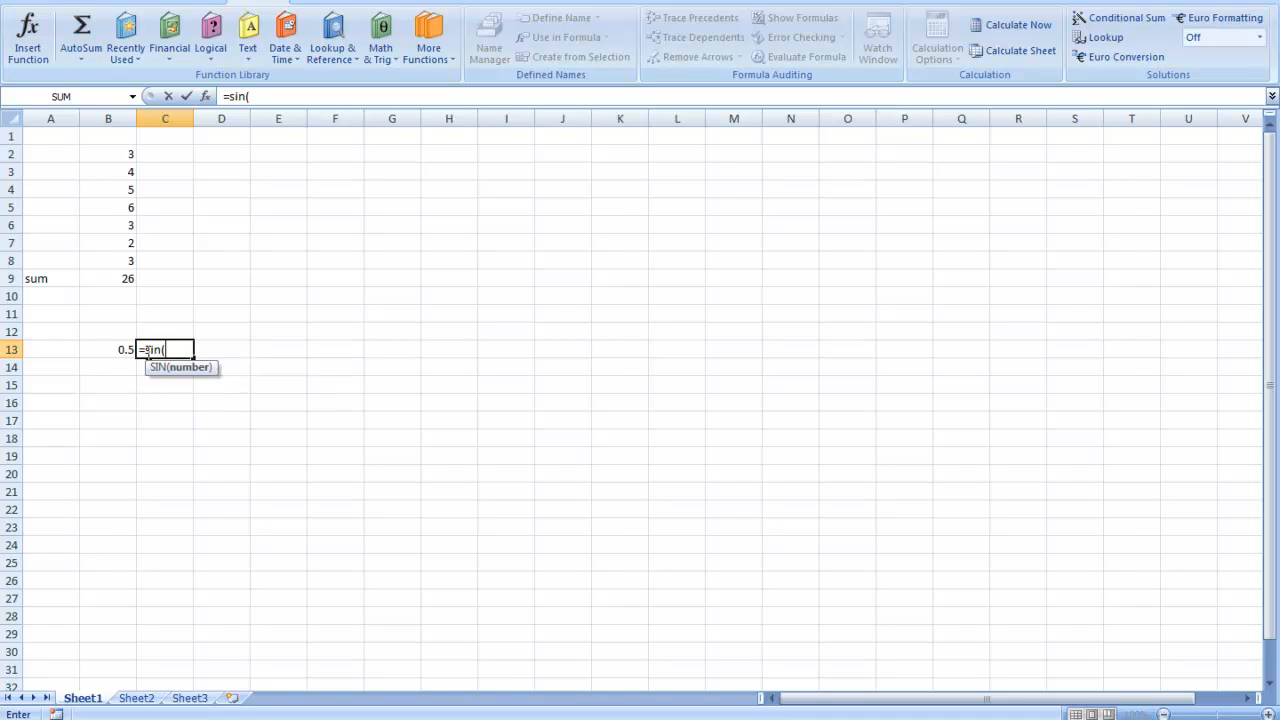
click(123, 349)
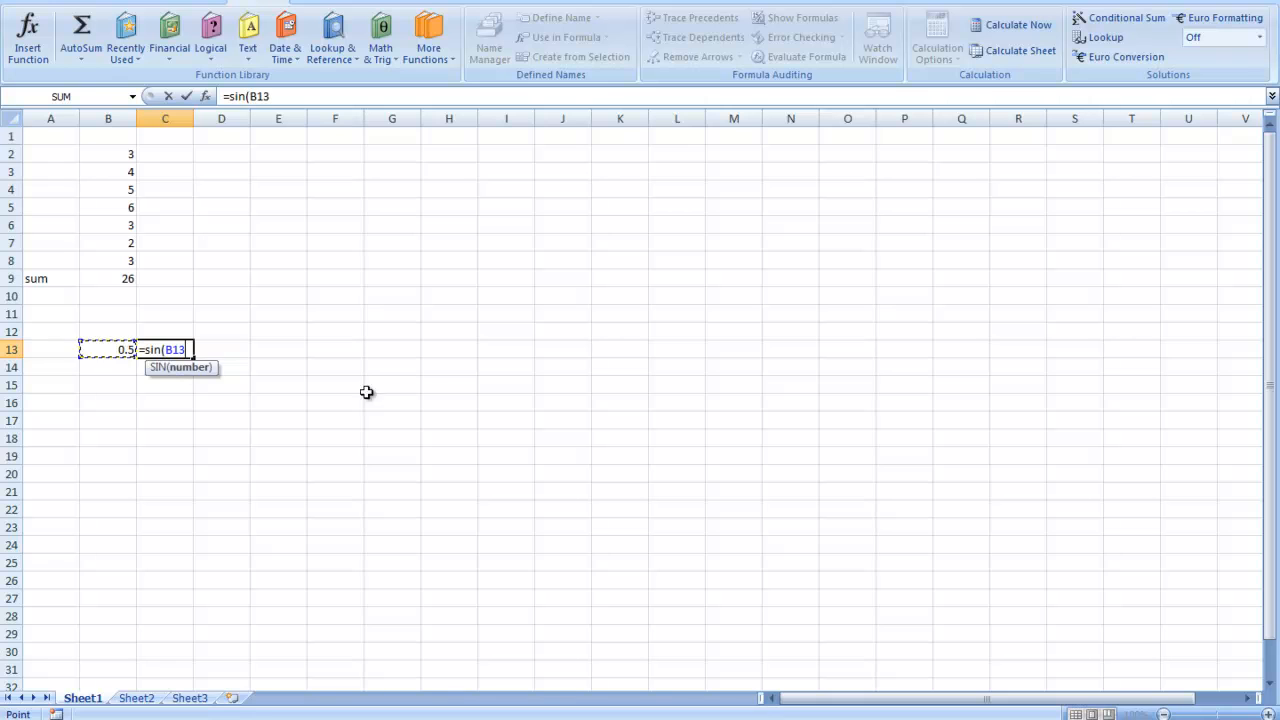
text())
key(Return)
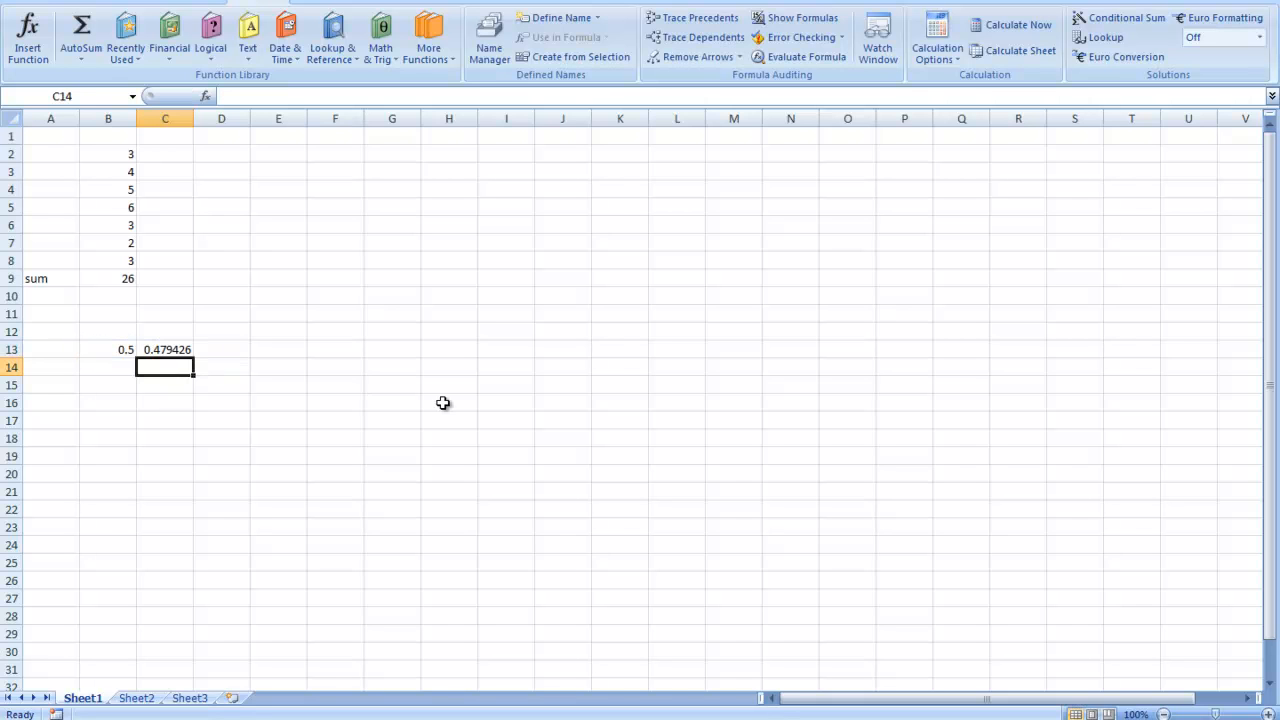
- Try the SIN formula in cell C13 without its parenthesized argument (B13)
click(168, 350)
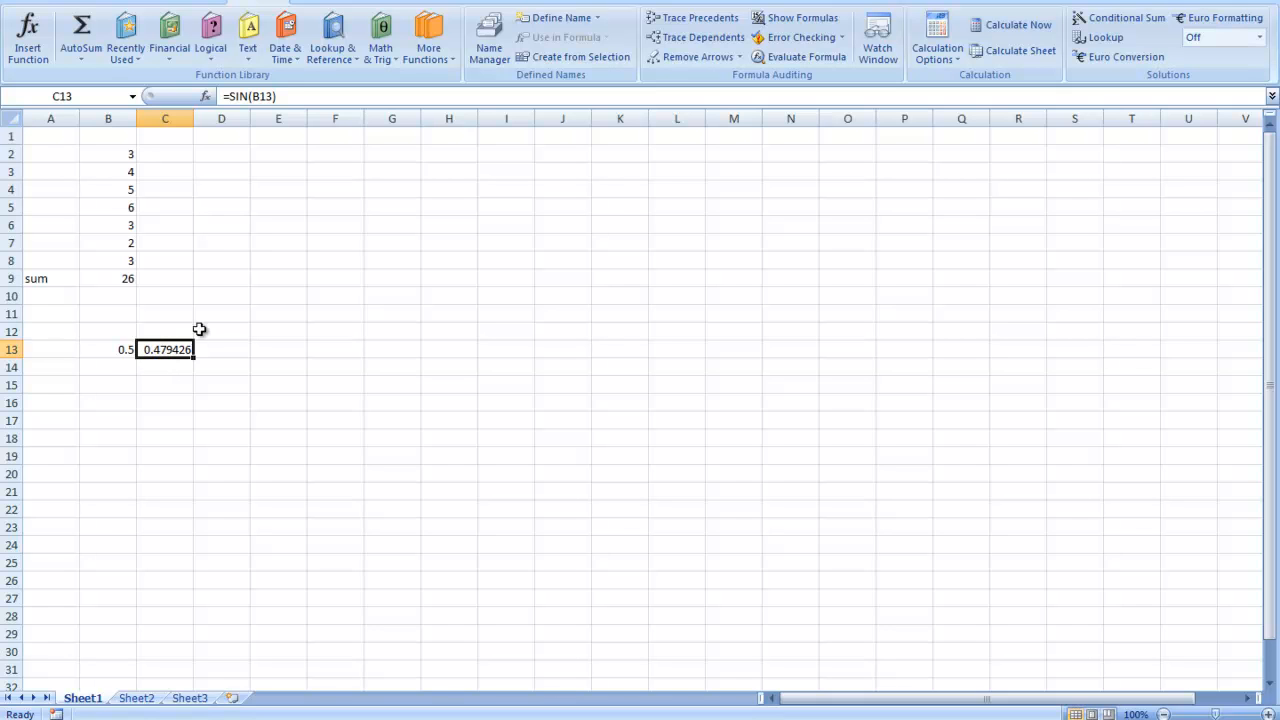
click(273, 97)
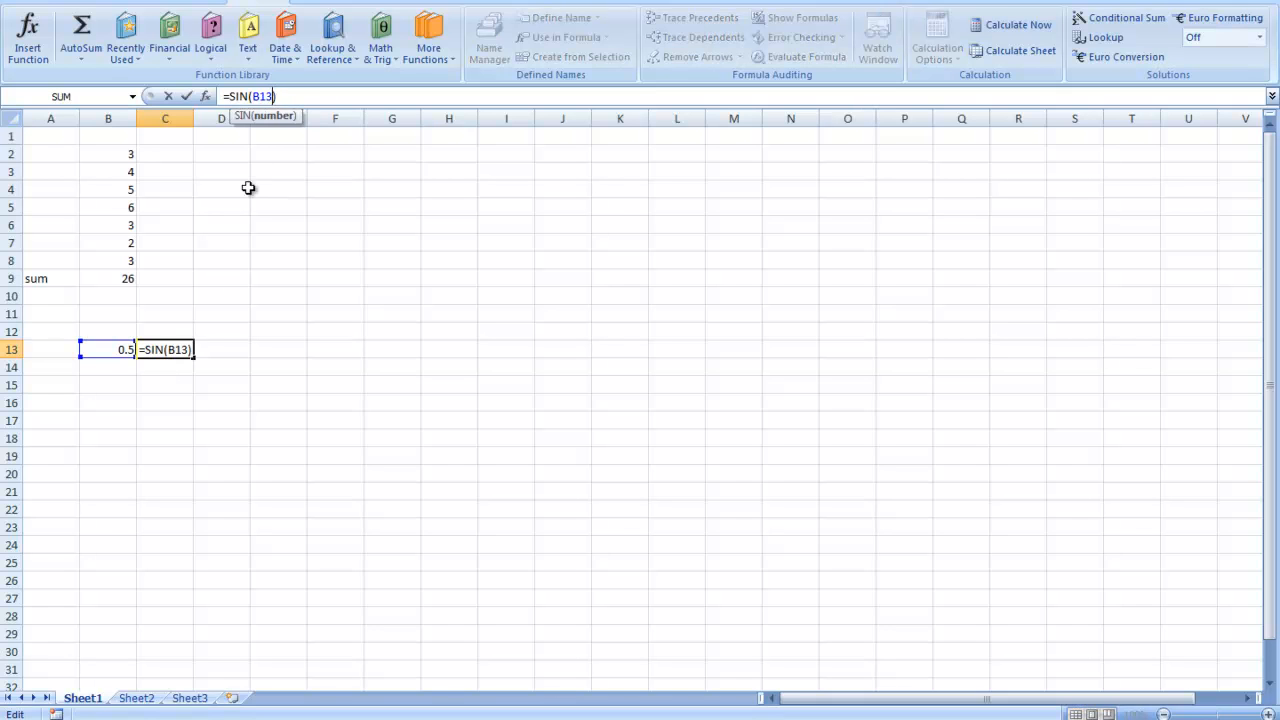
drag(284, 96, 249, 97)
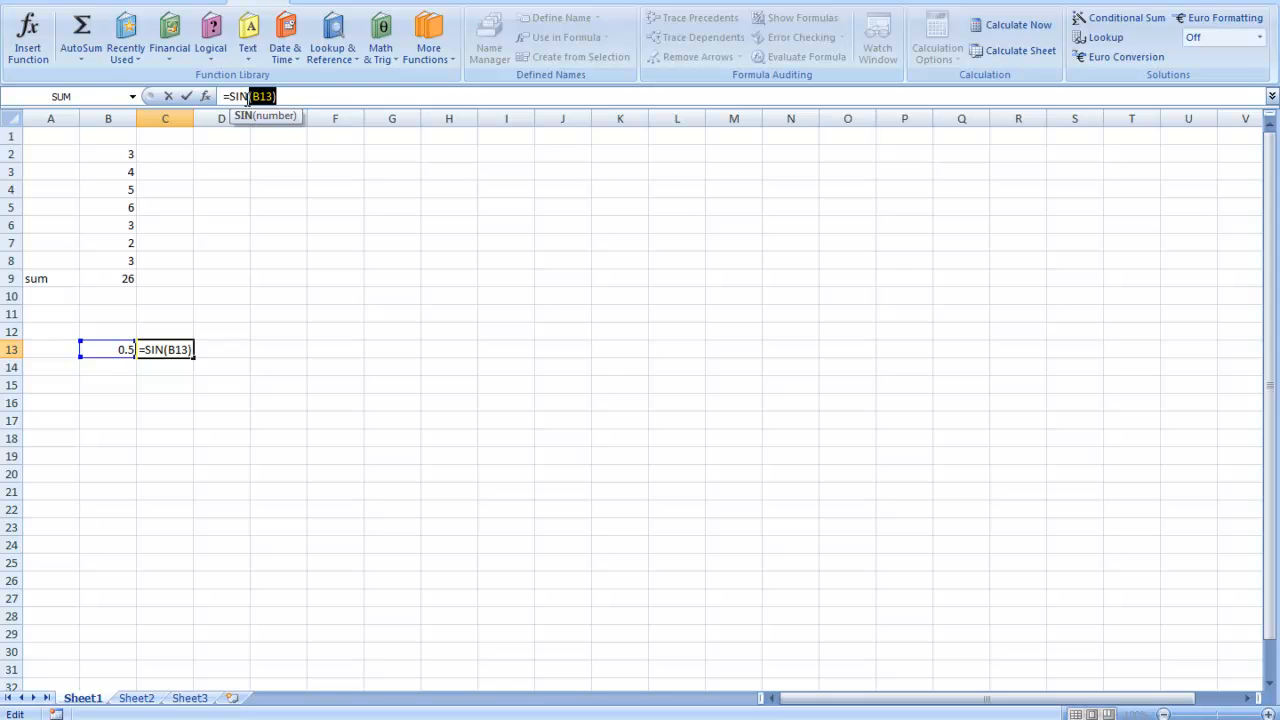
key(BackSpace)
click(262, 296)
- Try re-entering the formula in cell C13, starting with =sin to bring up the function suggestions
click(183, 349)
drag(262, 96, 70, 105)
key(BackSpace)
text(=su)
key(BackSpace)
text(in)
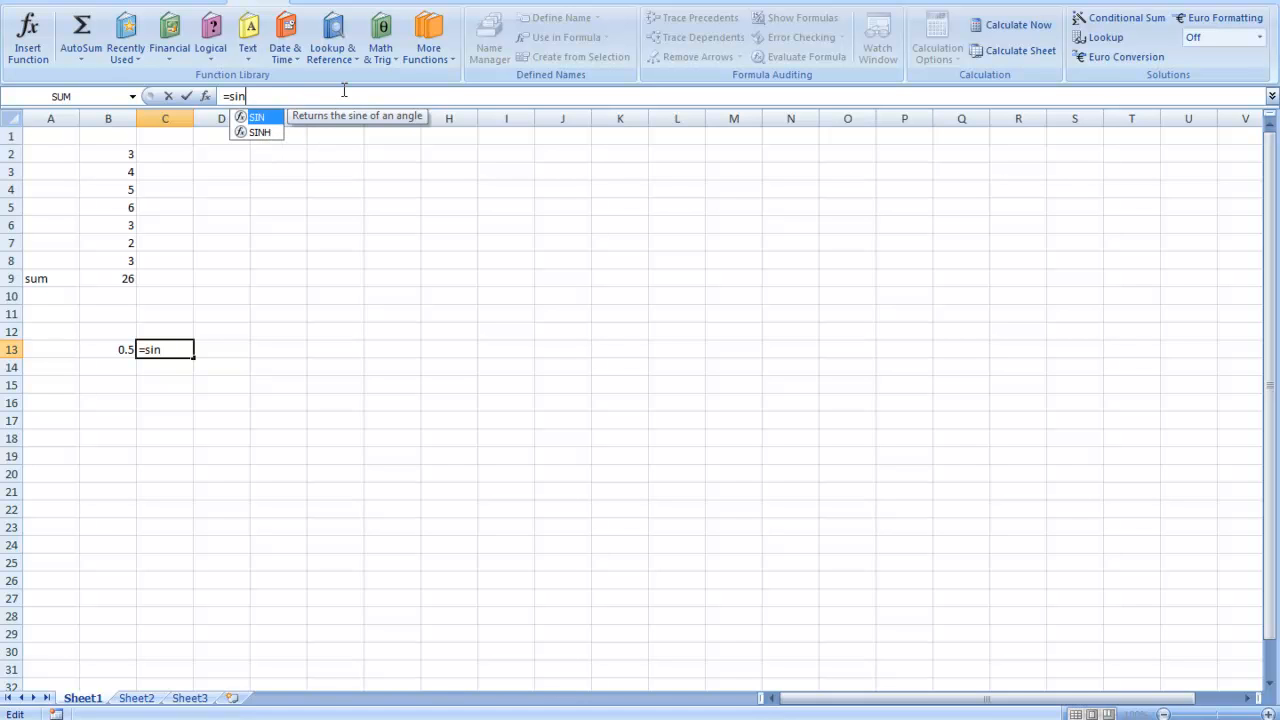
- Clear the contents of cells C13 and B13
key(BackSpace)
key(BackSpace)
key(BackSpace)
key(BackSpace)
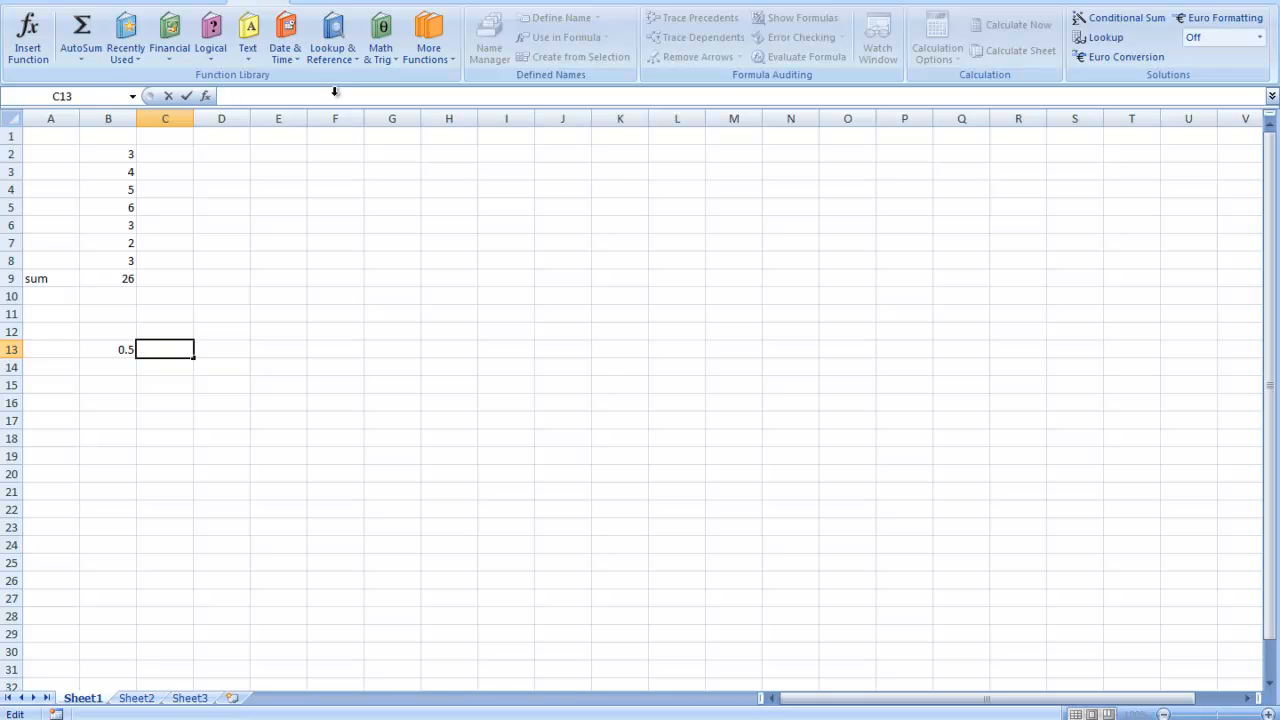
click(120, 352)
key(BackSpace)
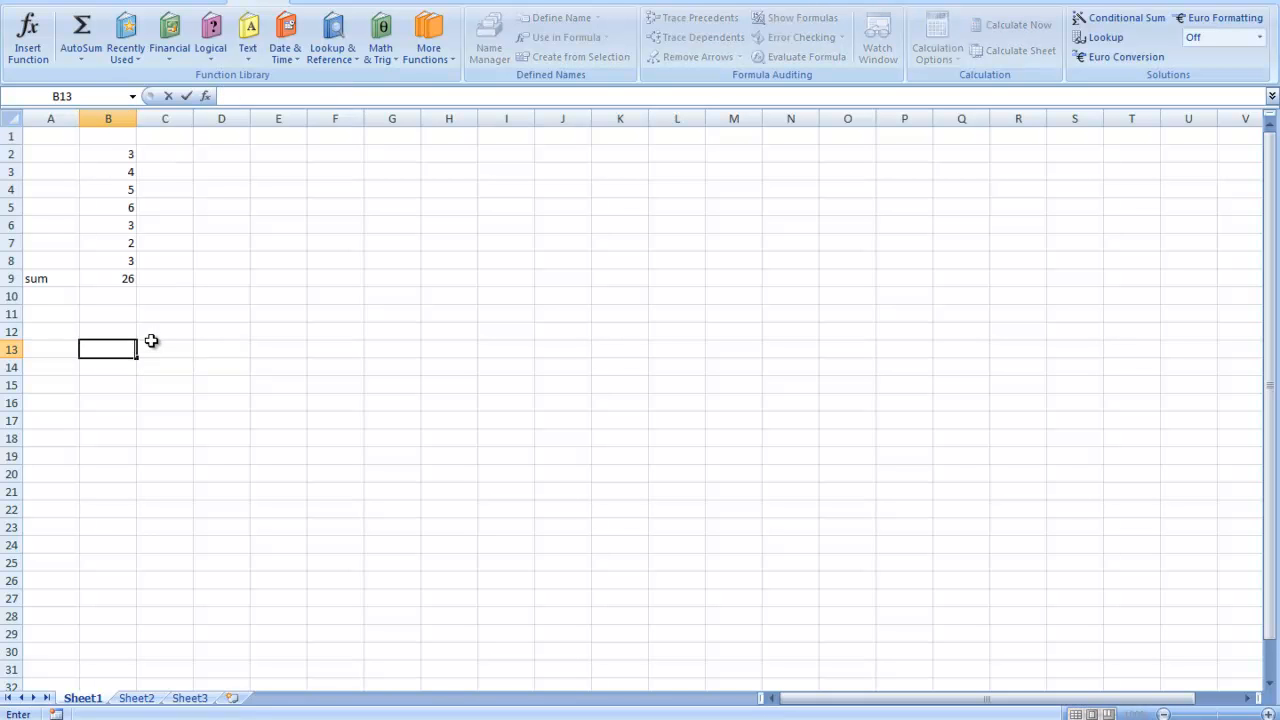
- Enter the label average in cell A10, below the sum label
click(106, 296)
click(60, 295)
text(average)
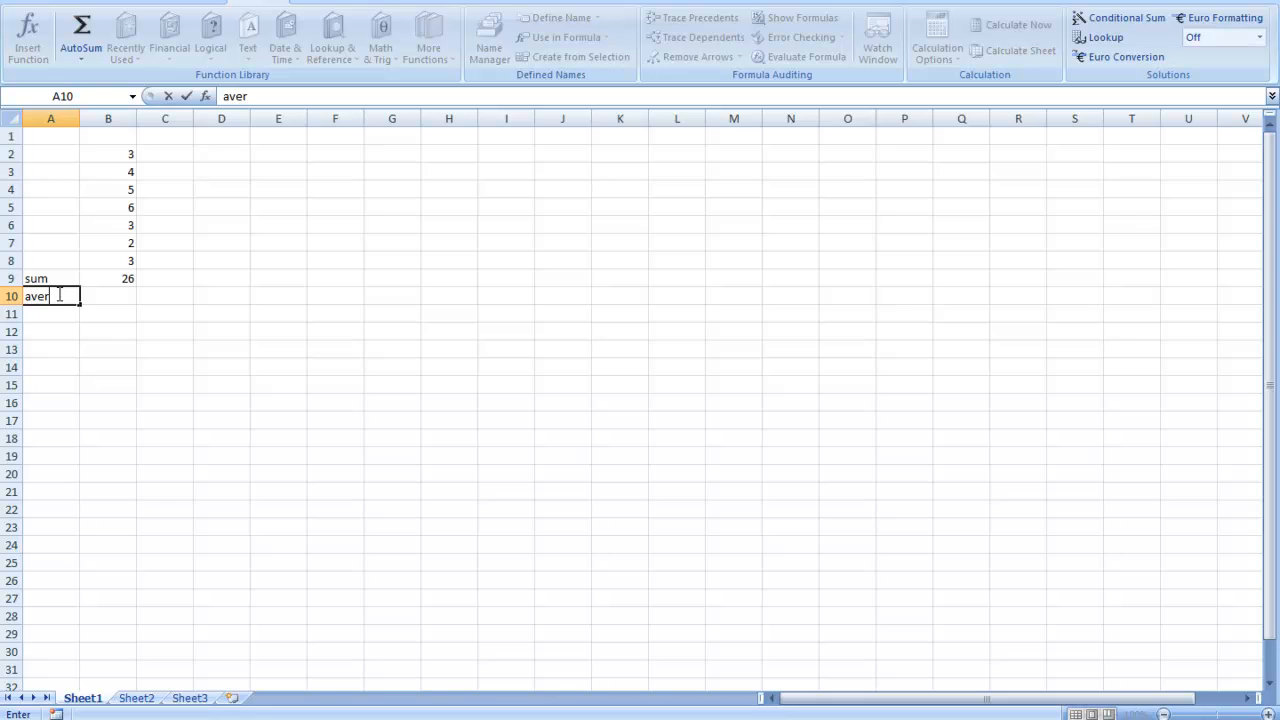
- Start a formula in cell B10 with the AVERAGE function chosen from the function suggestions
click(115, 298)
text(=)
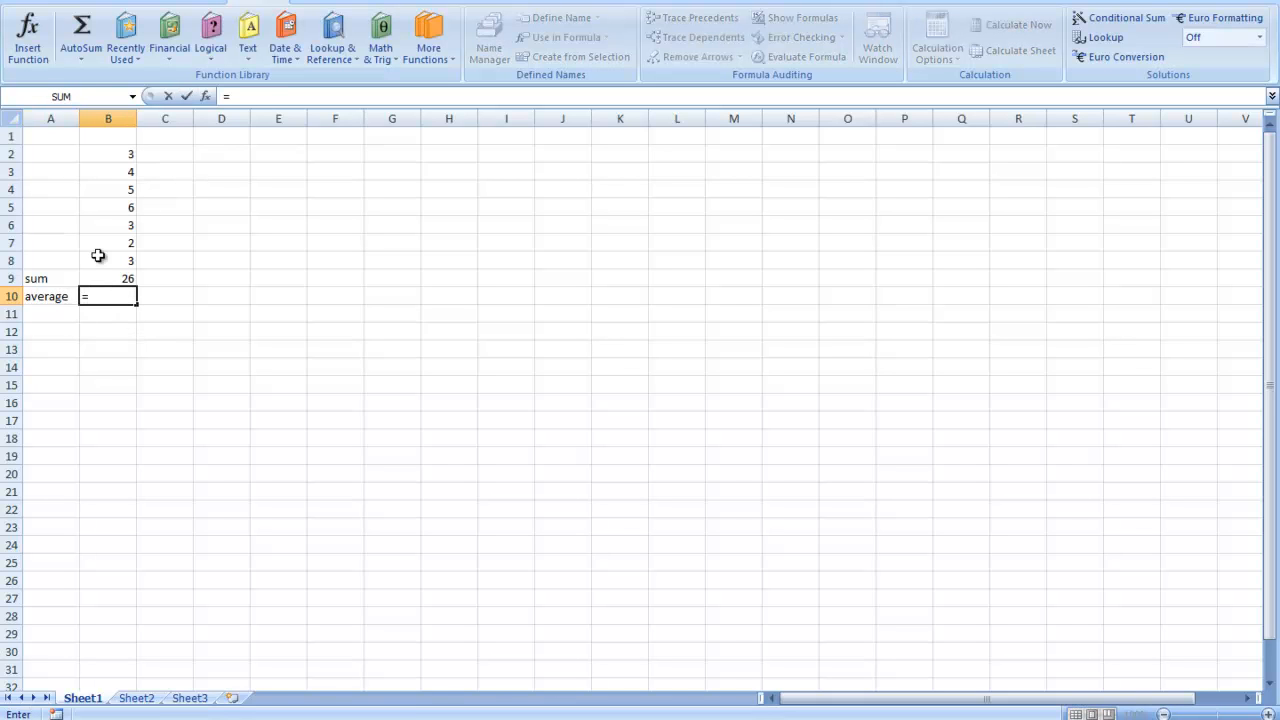
text(avg)
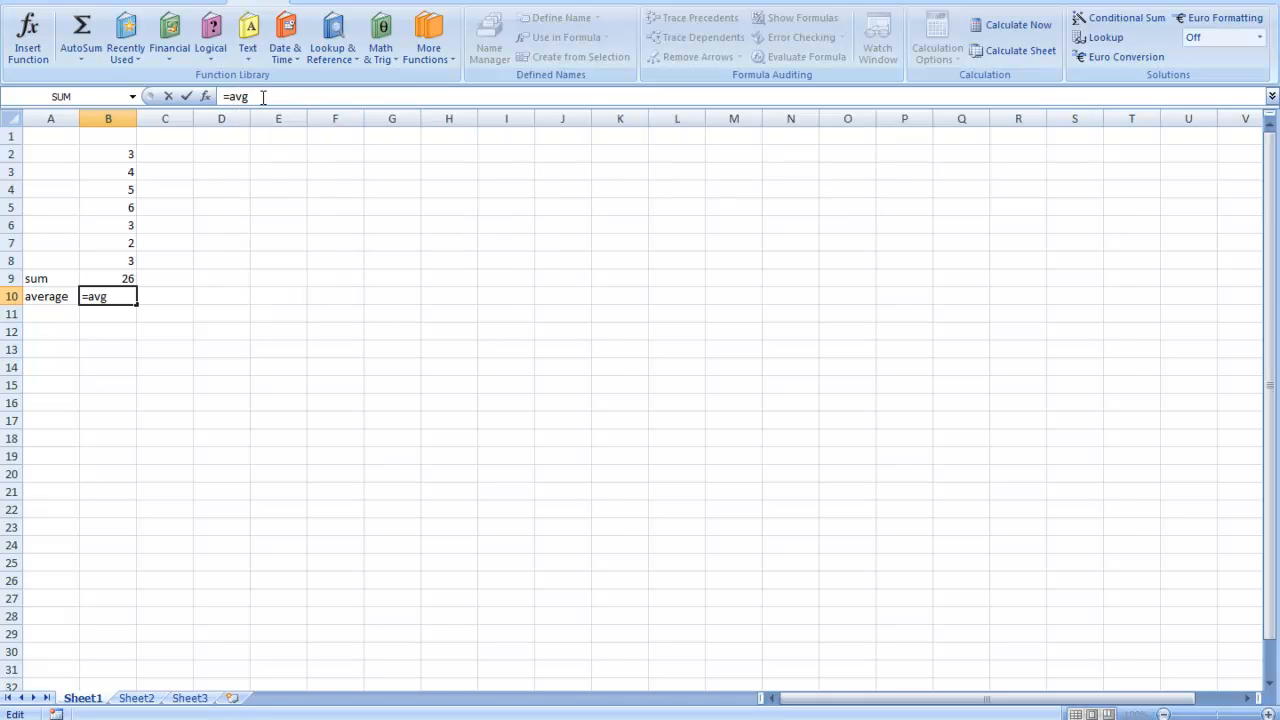
key(BackSpace)
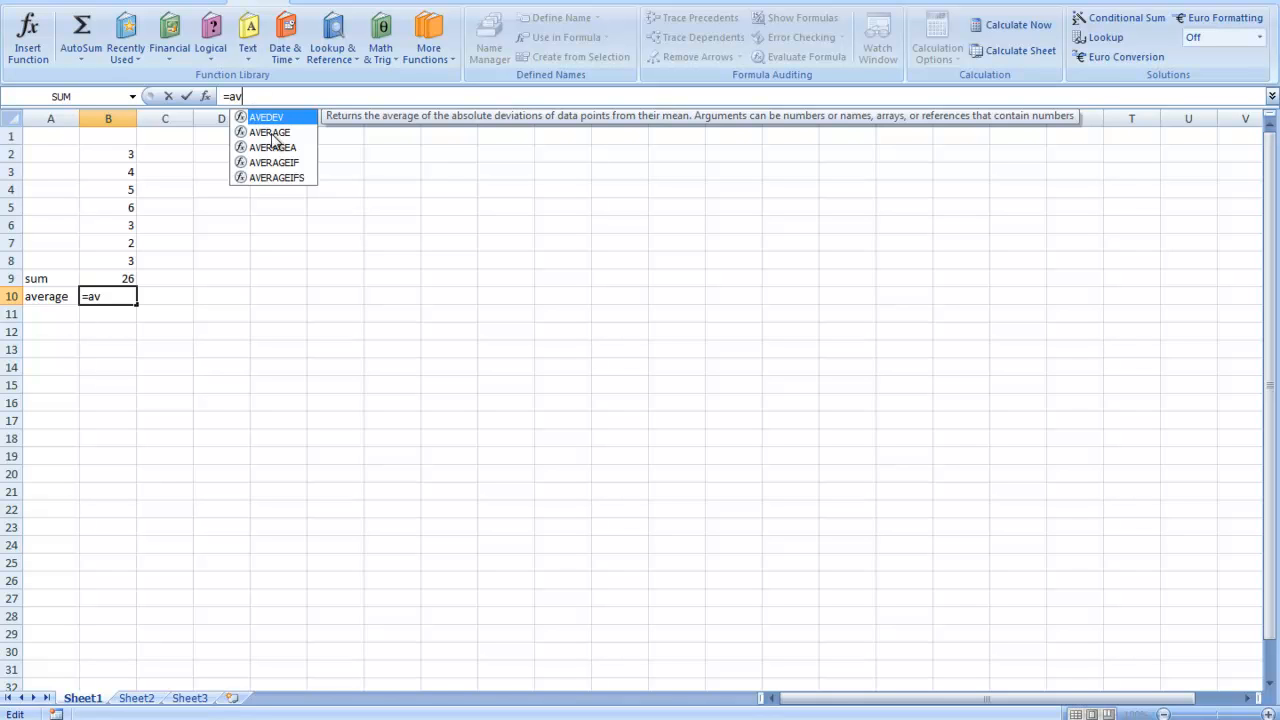
click(272, 140)
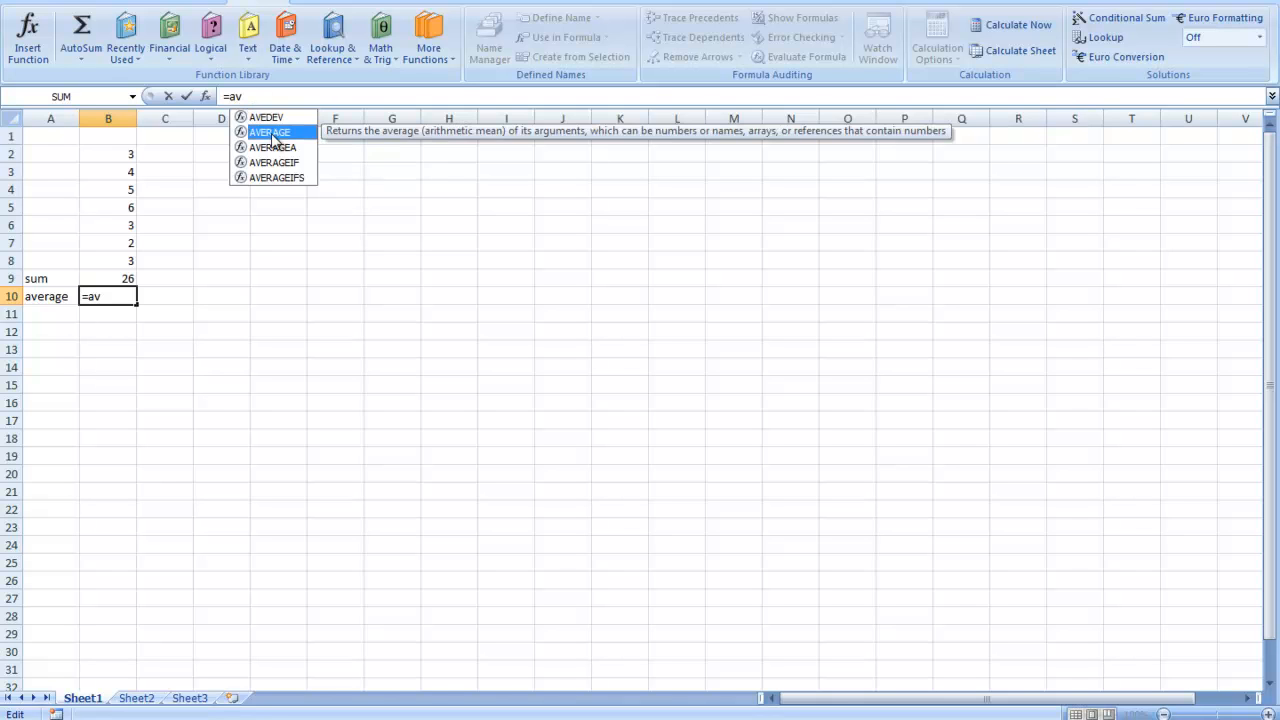
double_click(272, 135)
click(277, 136)
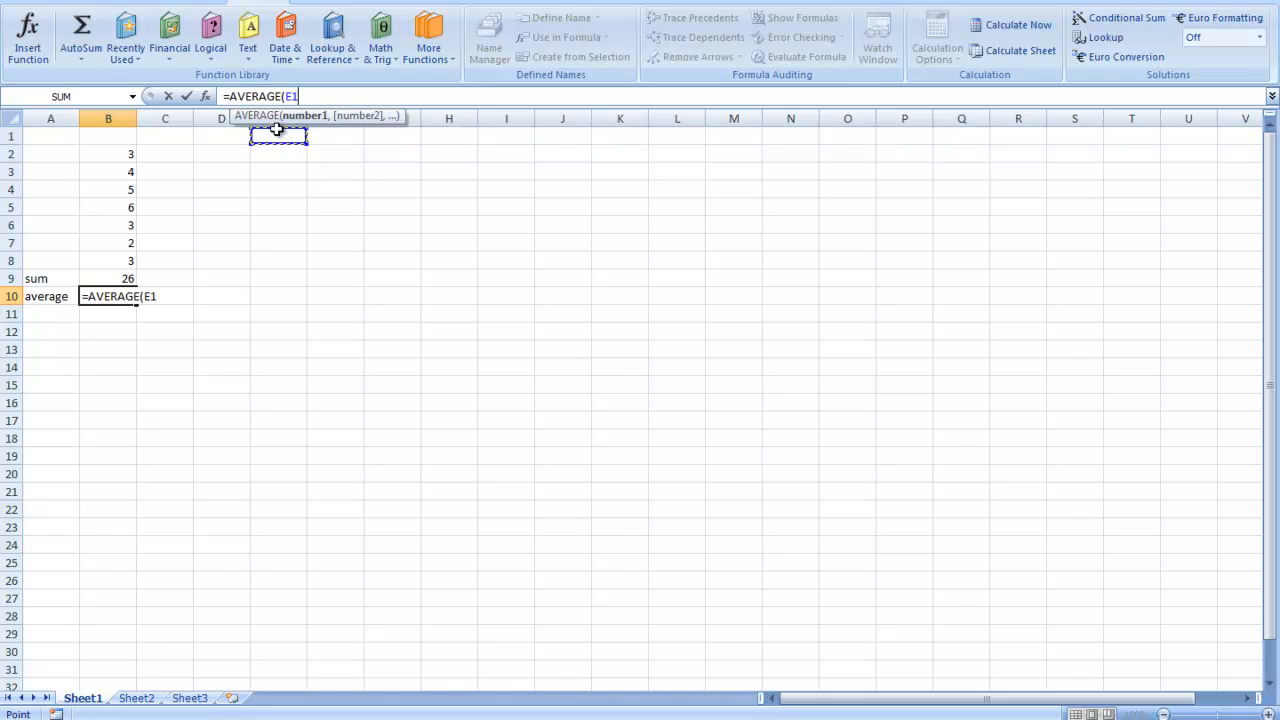
- Remove the E1 reference and try the formula in cell B10 as =AVERAGE() without arguments
key(BackSpace)
key(BackSpace)
key(Return)
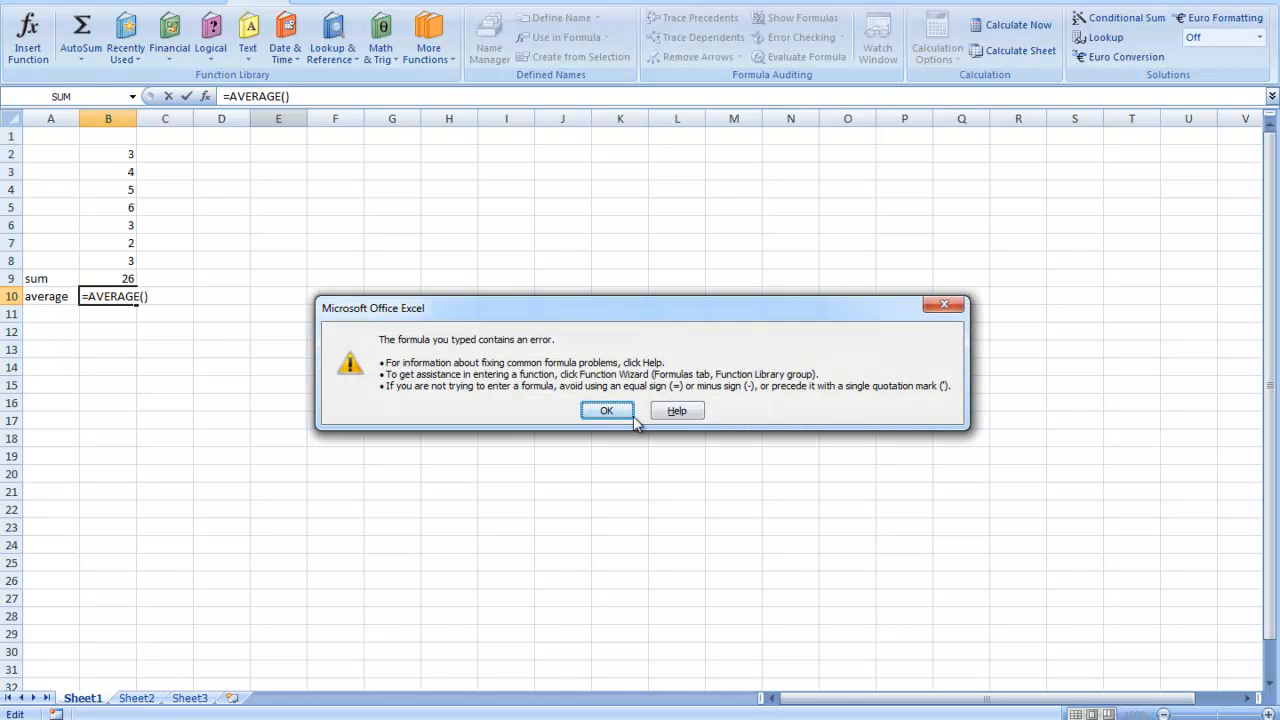
click(607, 411)
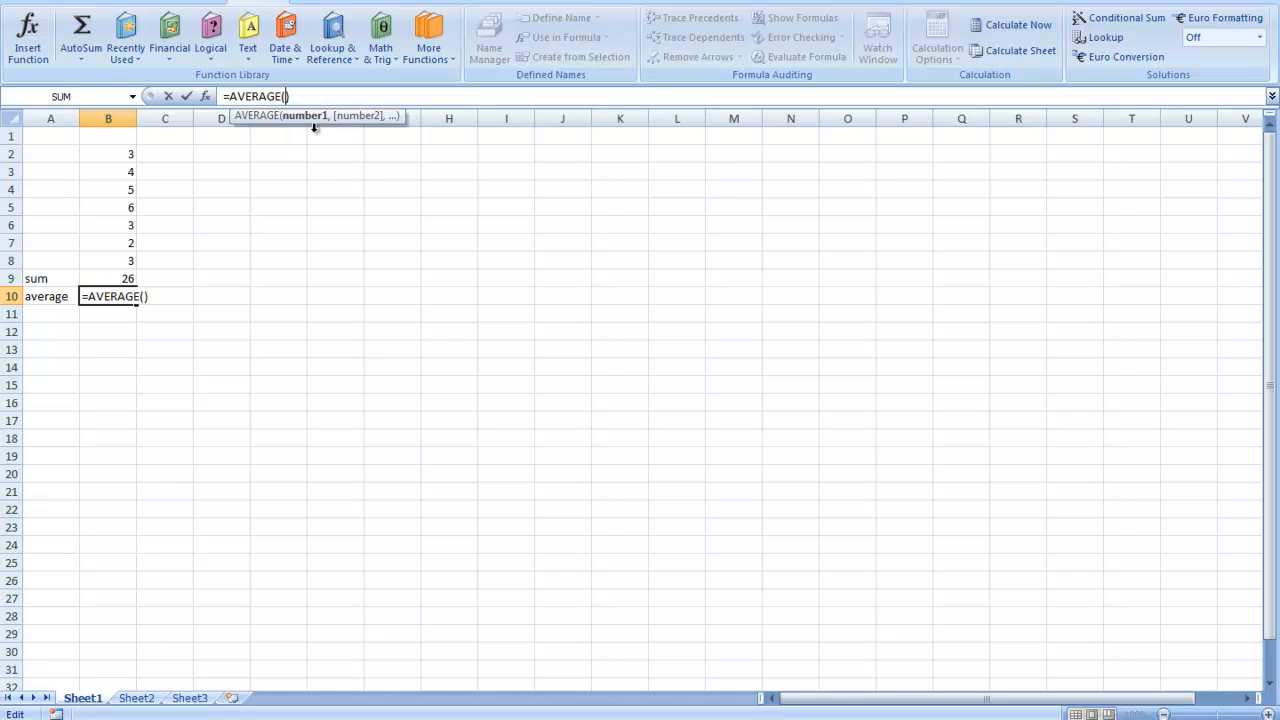
- Use B2 as the AVERAGE argument in cell B10, and add a comma after it for a second argument
click(125, 157)
key(Return)
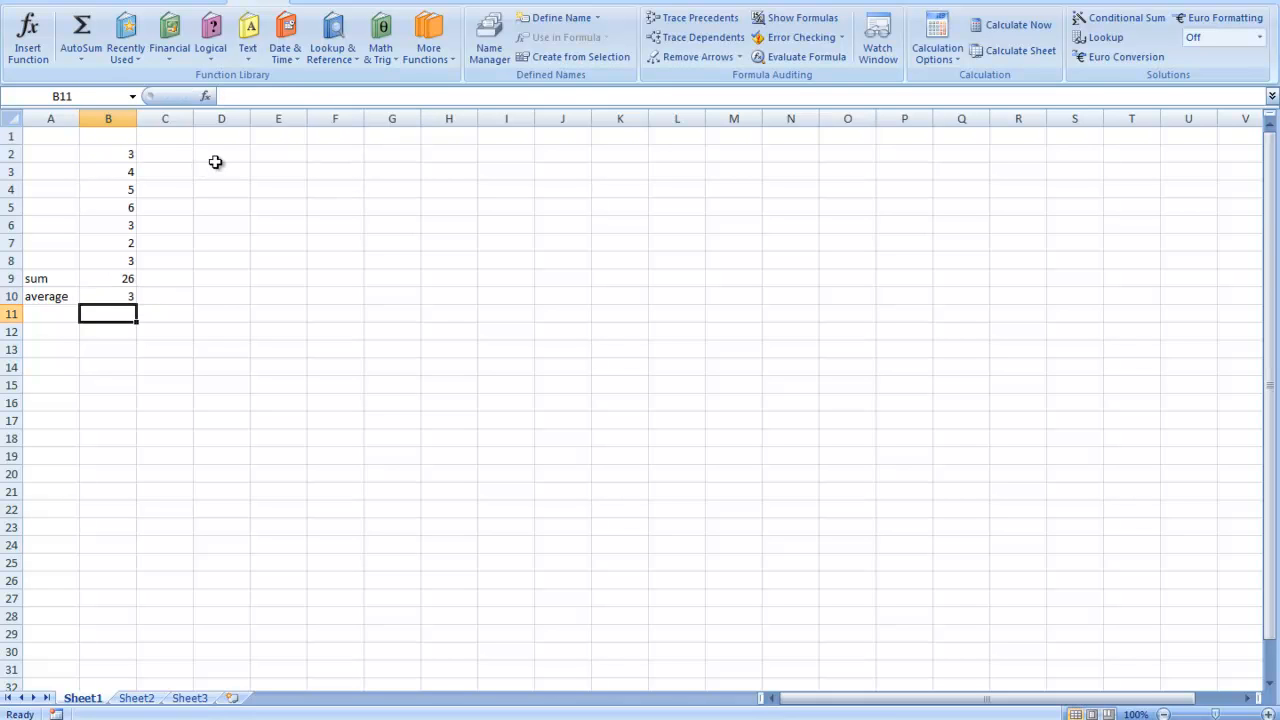
click(103, 298)
click(288, 96)
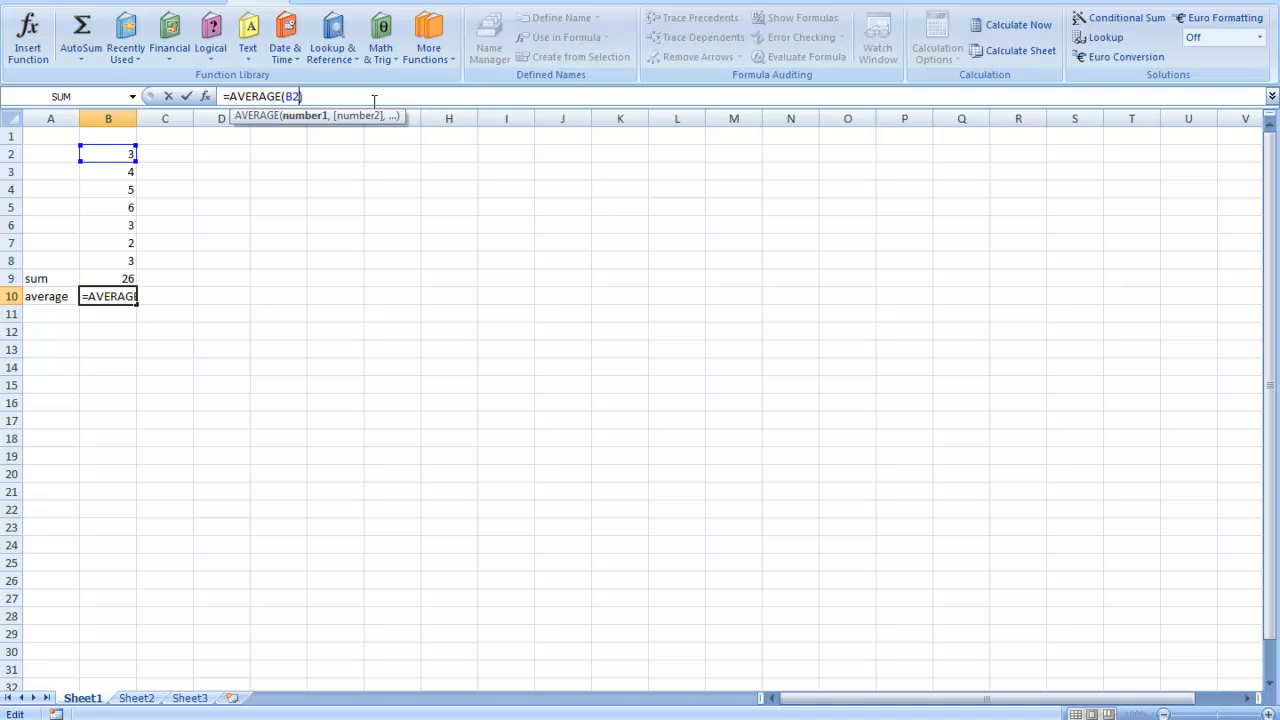
text(,)
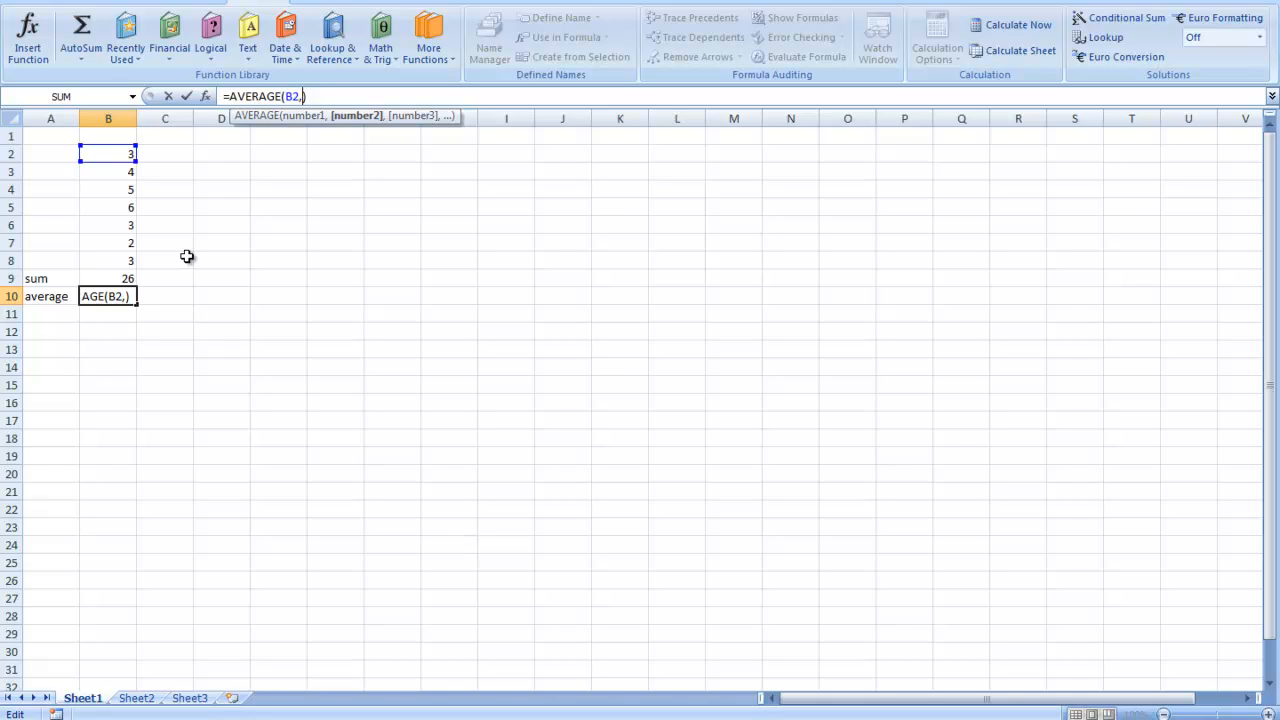
- Replace the argument in cell B10 with the whole number range, so the formula reads =AVERAGE(B2:B8)
key(BackSpace)
key(BackSpace)
key(BackSpace)
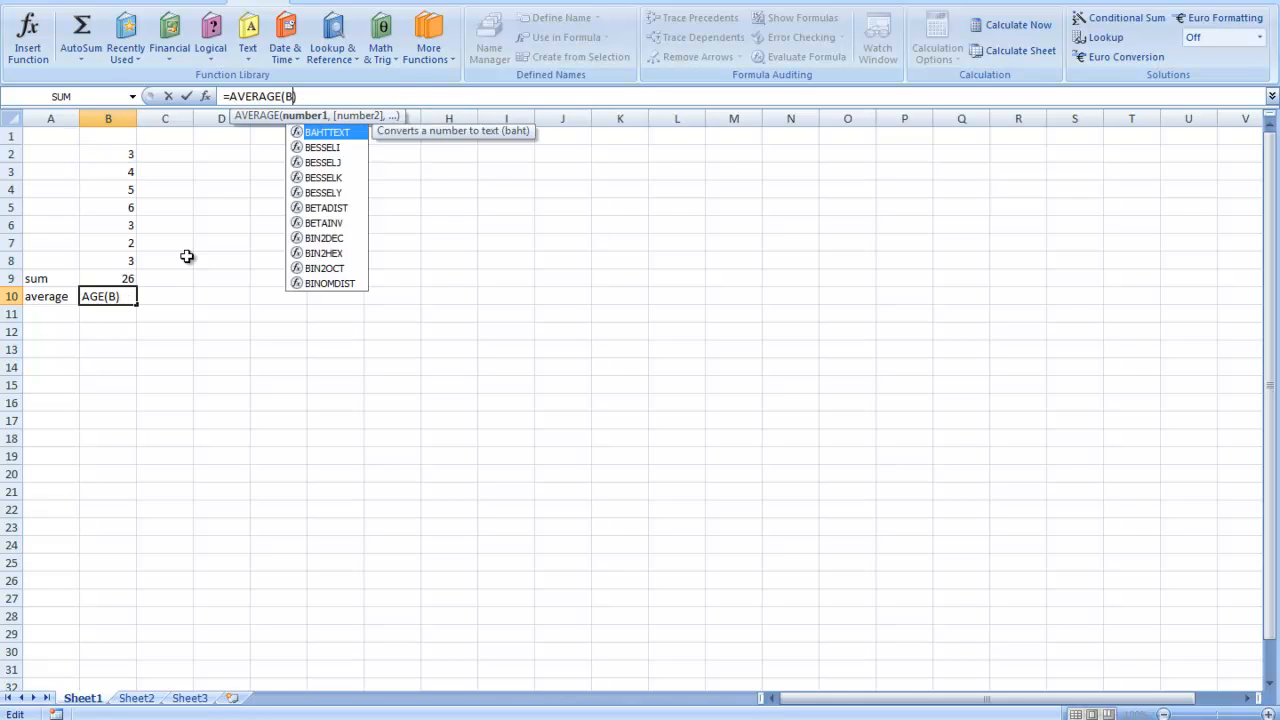
drag(124, 154, 131, 263)
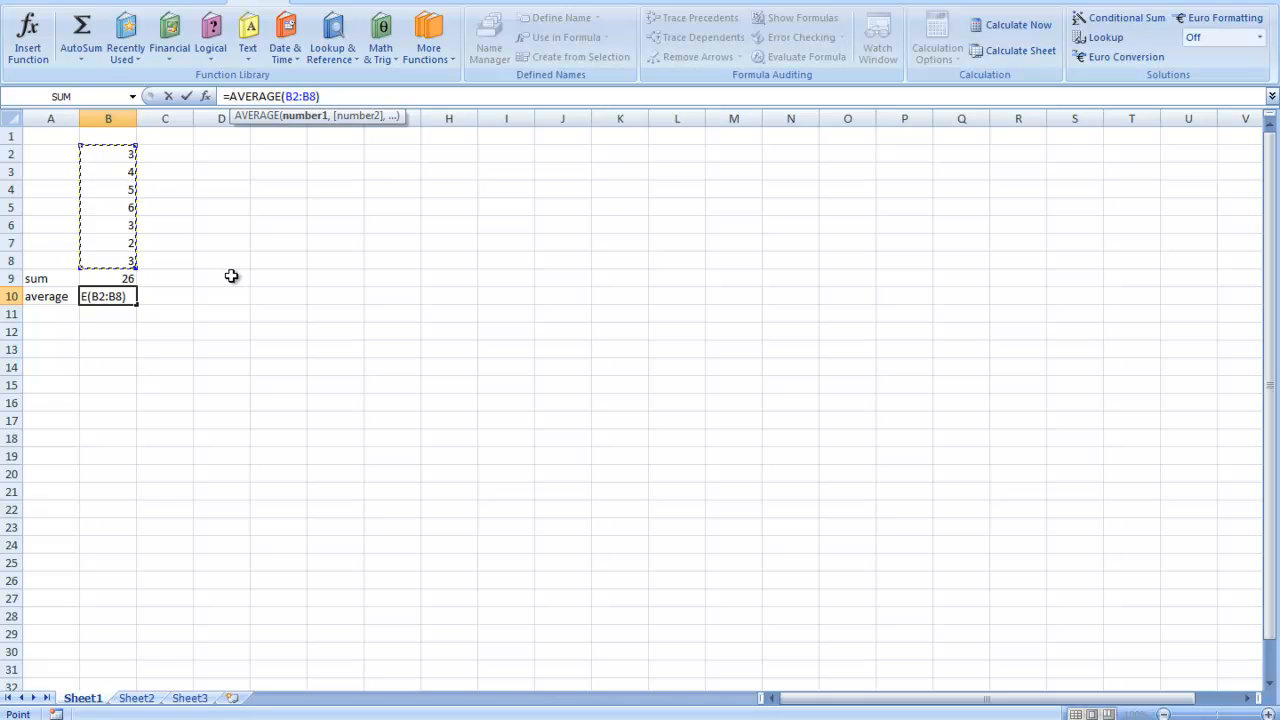
key(Return)
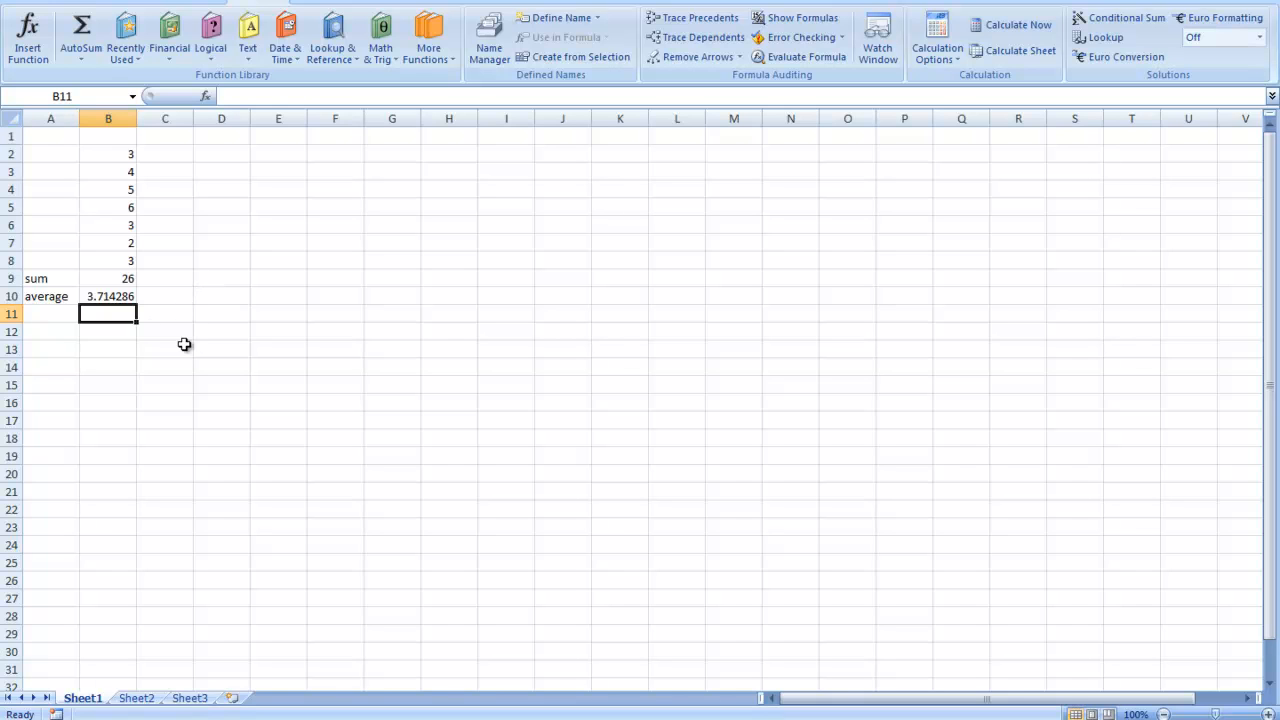
- Switch to the presentation to reveal the Auto Fill bullet on The Basics slide, and return to Excel
click(109, 349)
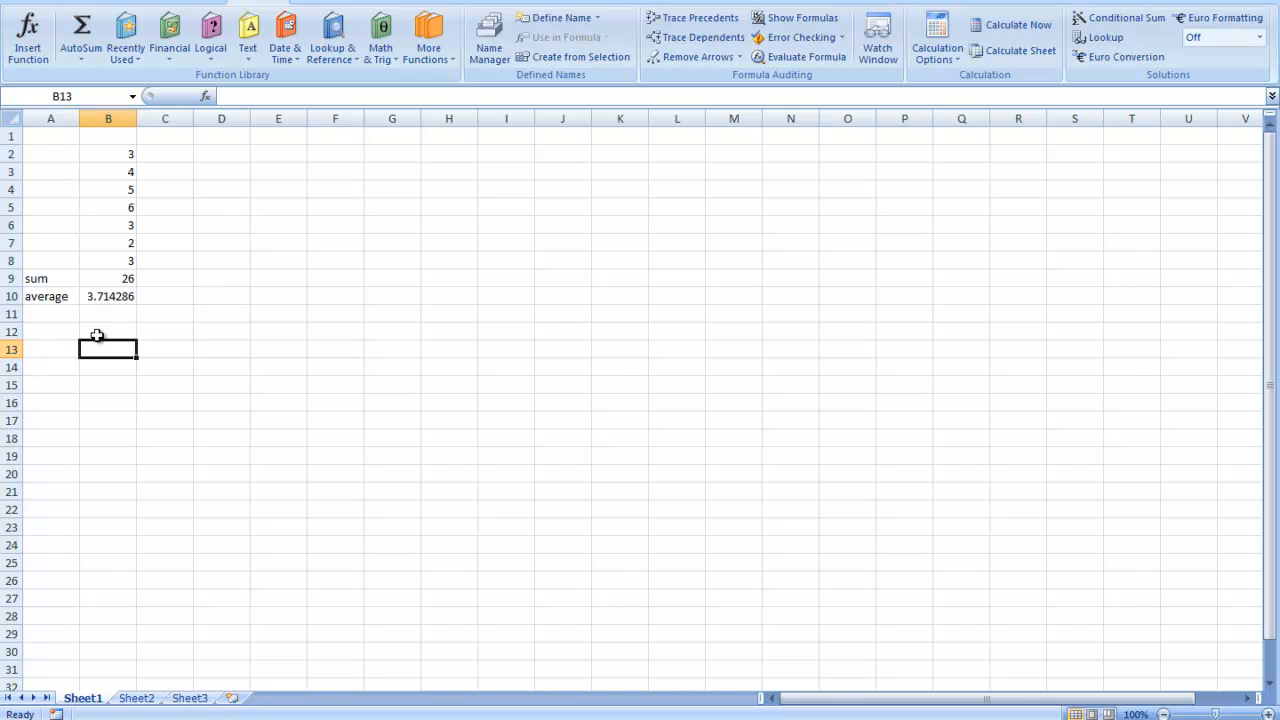
click(182, 156)
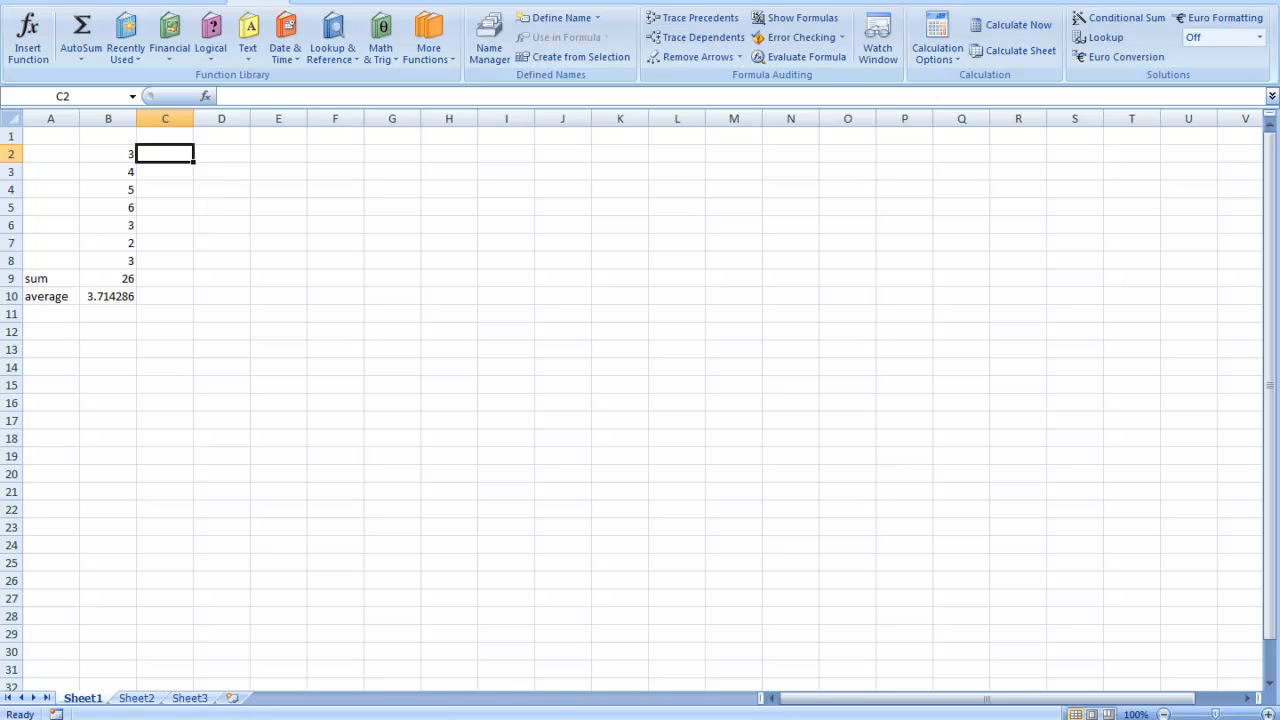
click(420, 662)
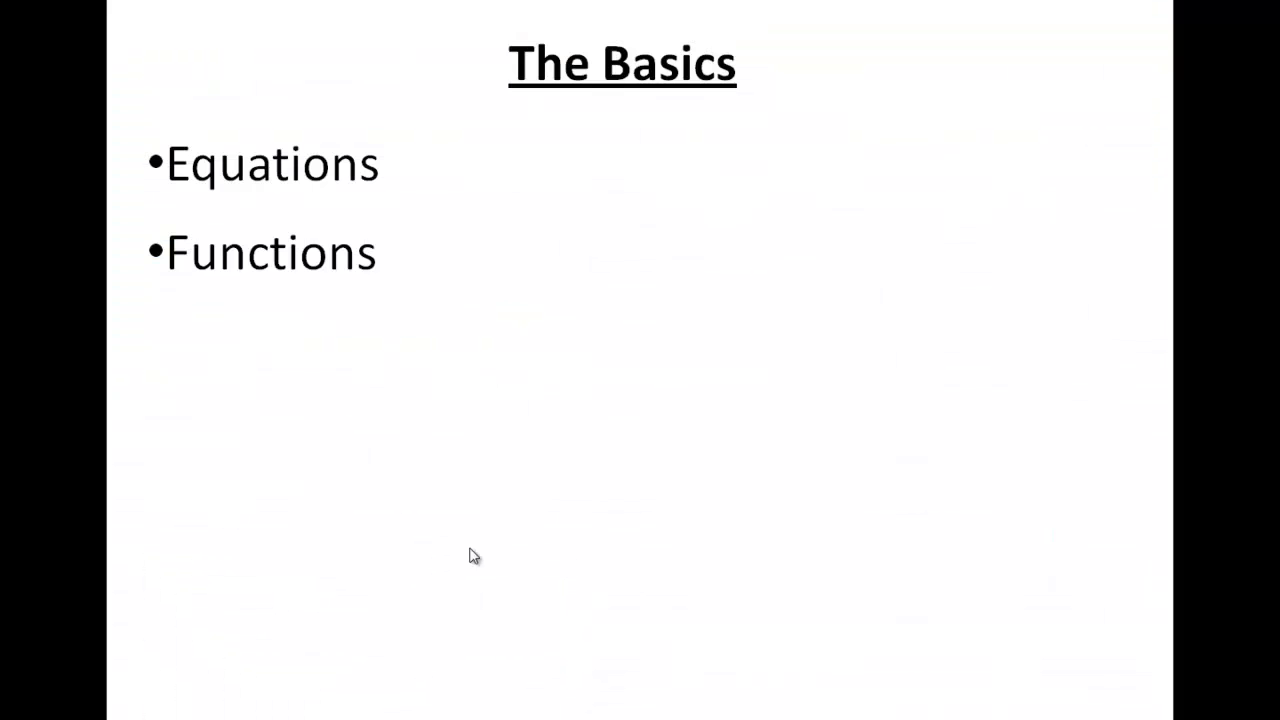
click(453, 410)
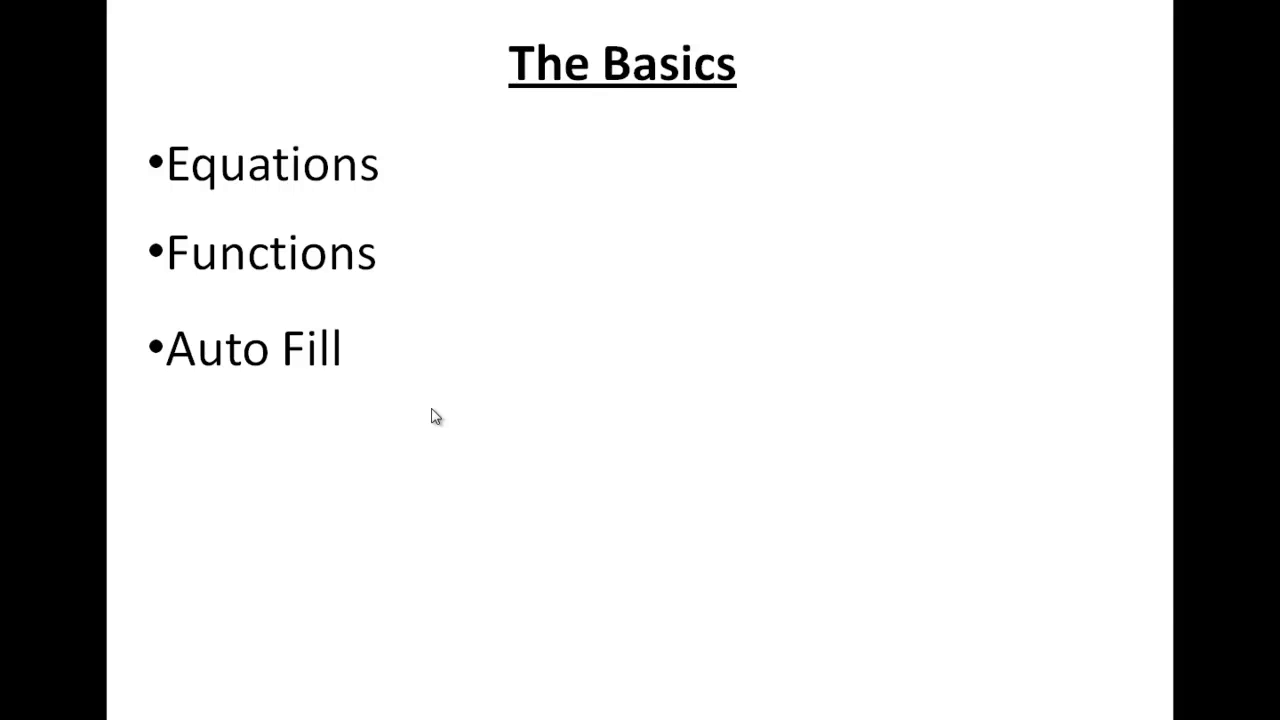
key(alt+Tab)
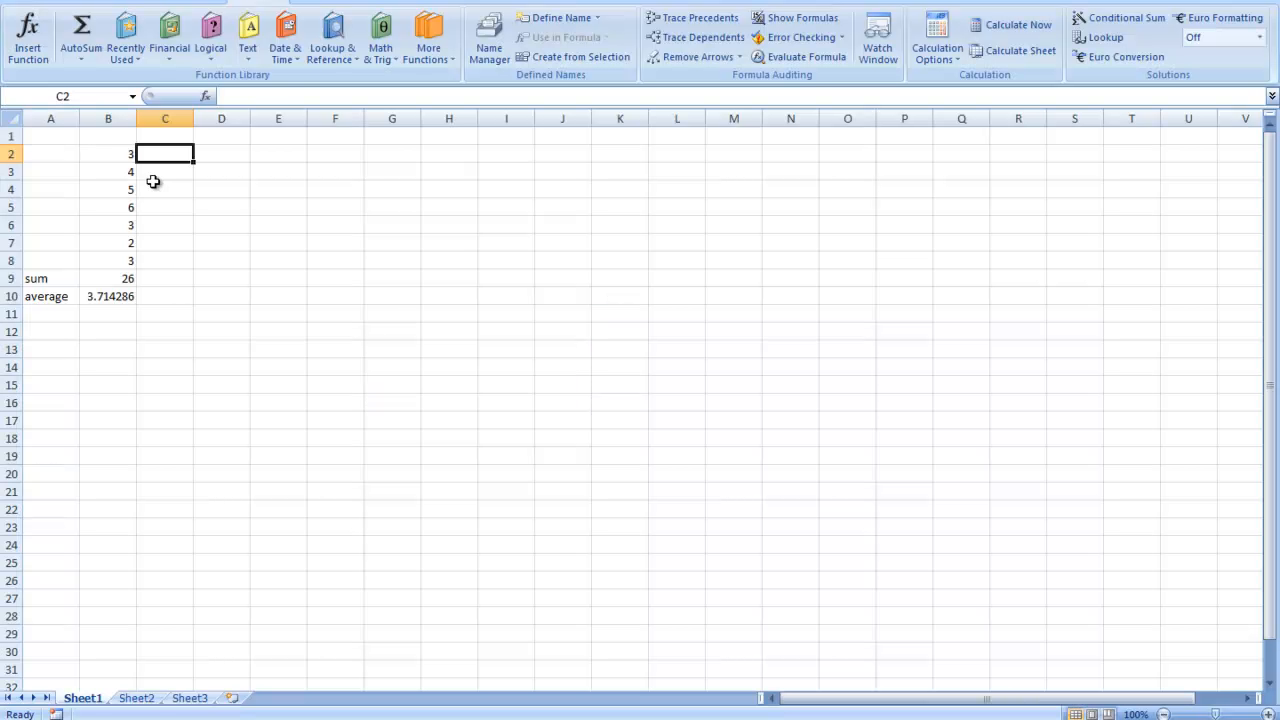
- Clear the sum and average labels and their formulas from cells A9 to B10
click(115, 300)
key(BackSpace)
click(52, 302)
key(BackSpace)
drag(62, 286, 126, 281)
key(BackSpace)
click(120, 273)
key(BackSpace)
click(163, 152)
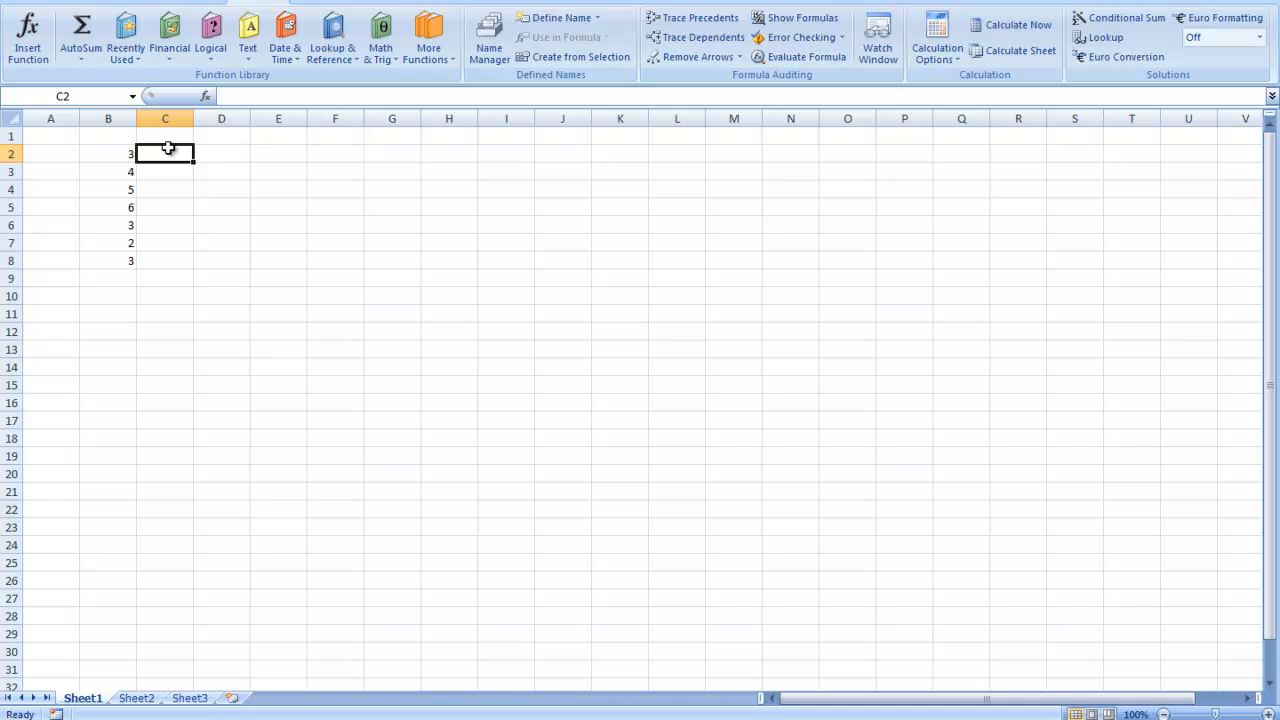
- Enter the heading wage ('000) in cell B1 and widen column B to fit it
click(118, 140)
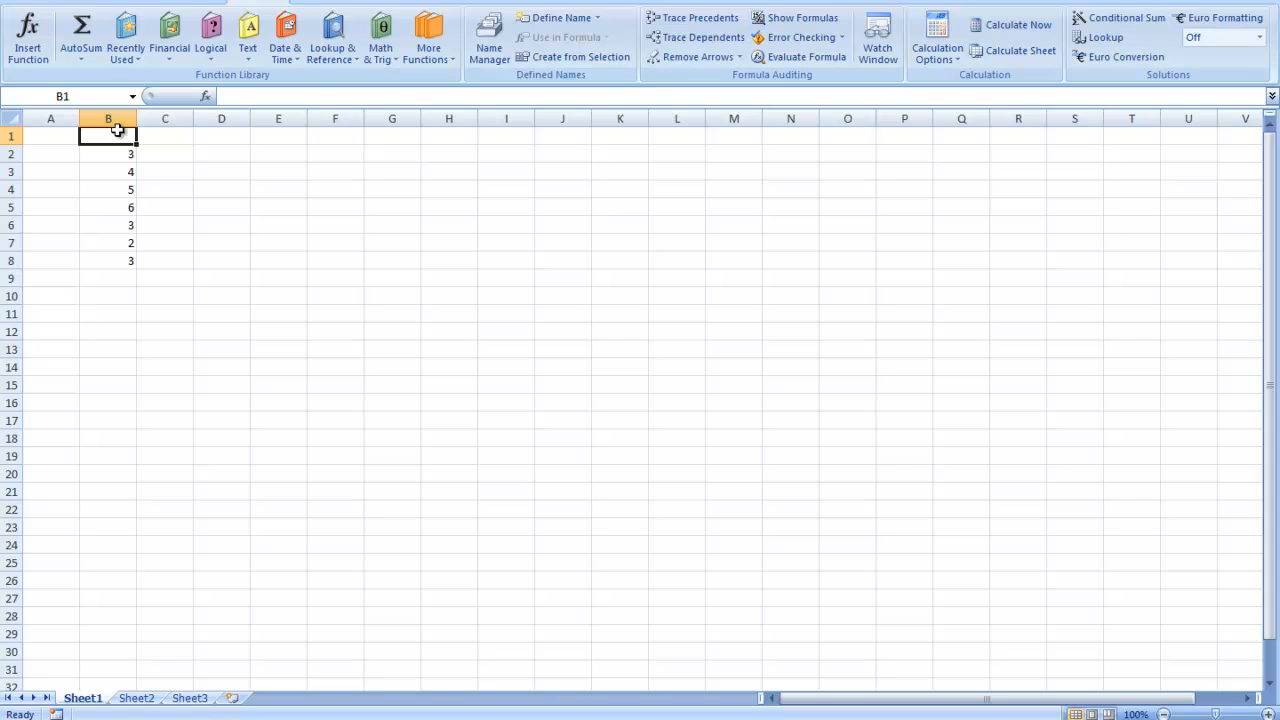
text(w)
key(Escape)
text(wage)
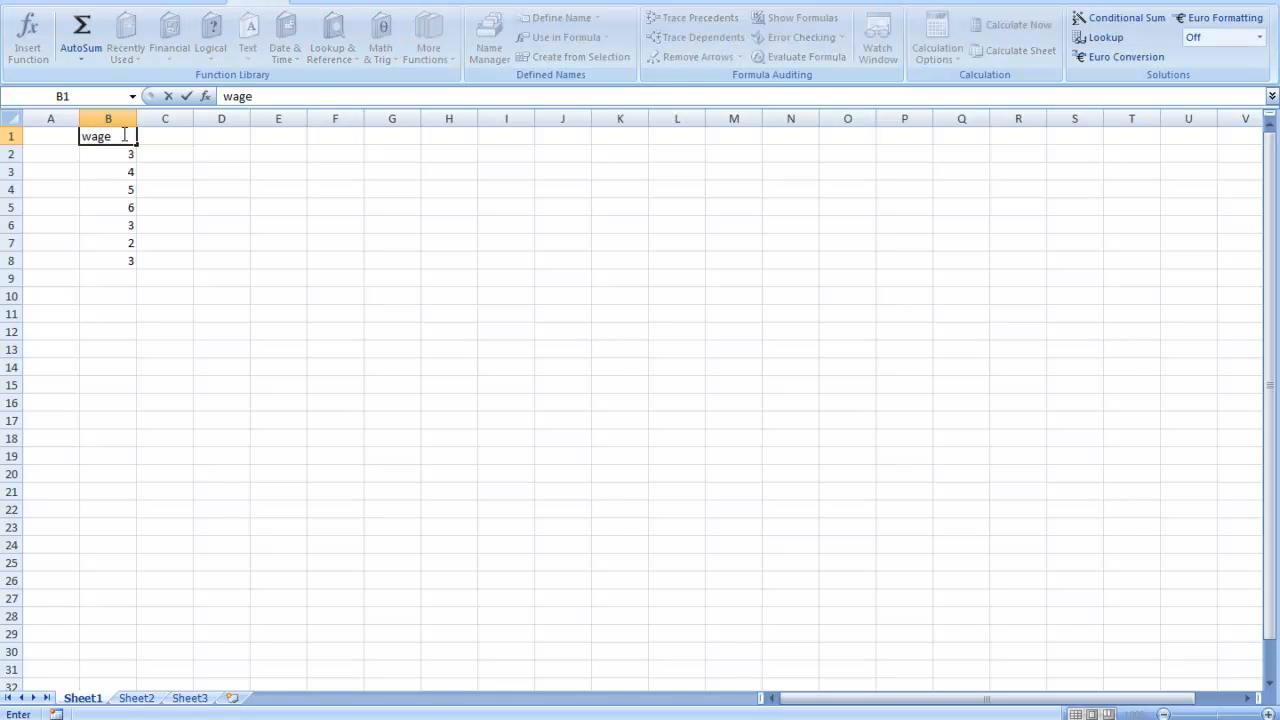
text( ('000)
click(172, 143)
drag(136, 124, 146, 124)
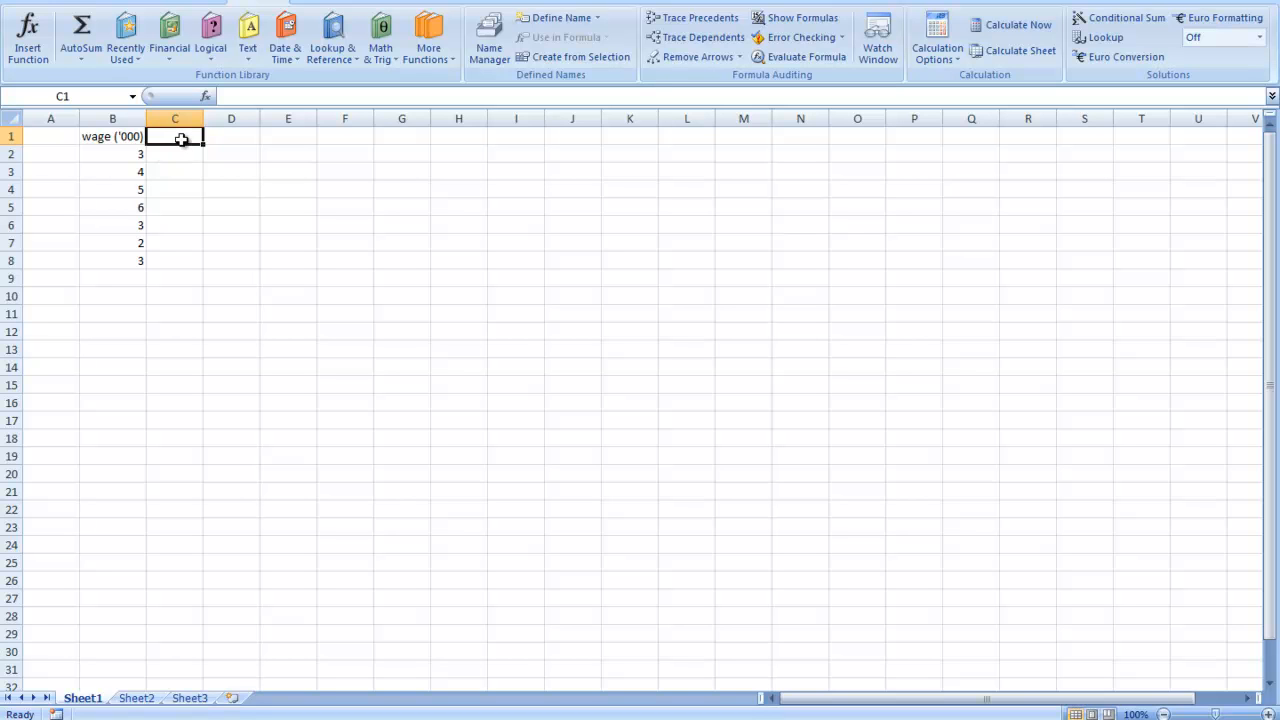
- Enter the heading taxed in cell C1
text(taxed)
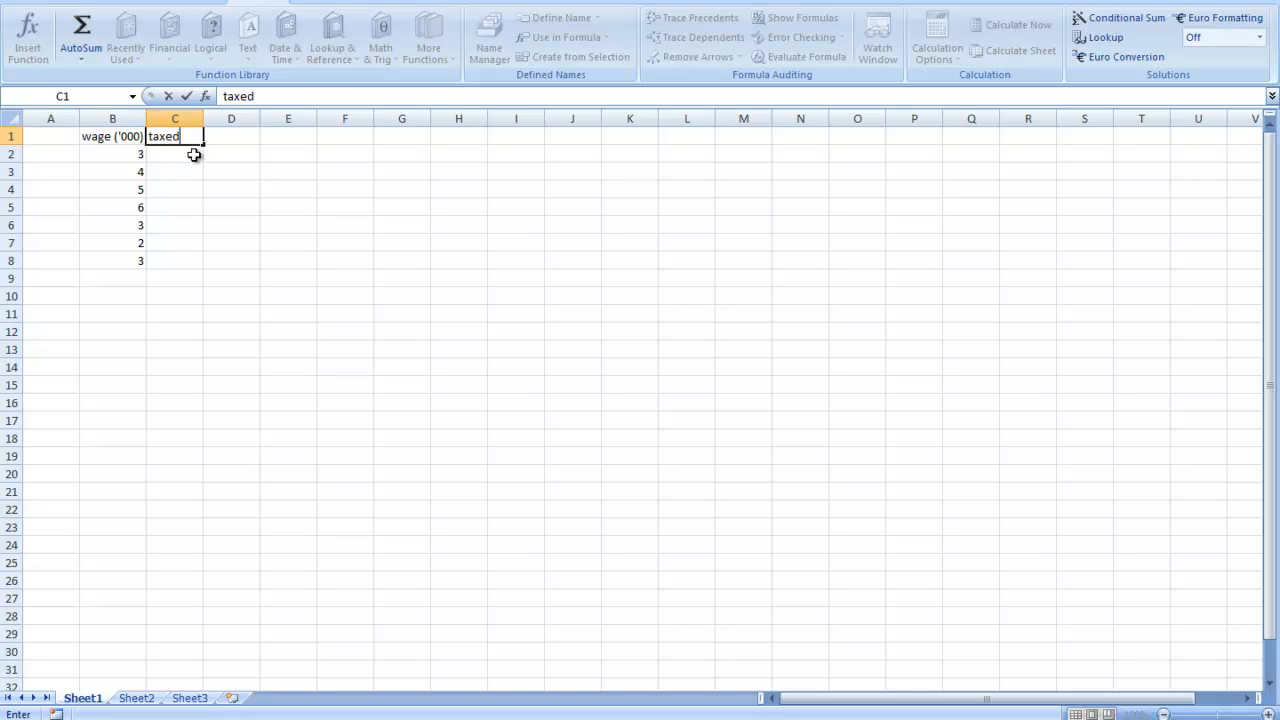
click(194, 154)
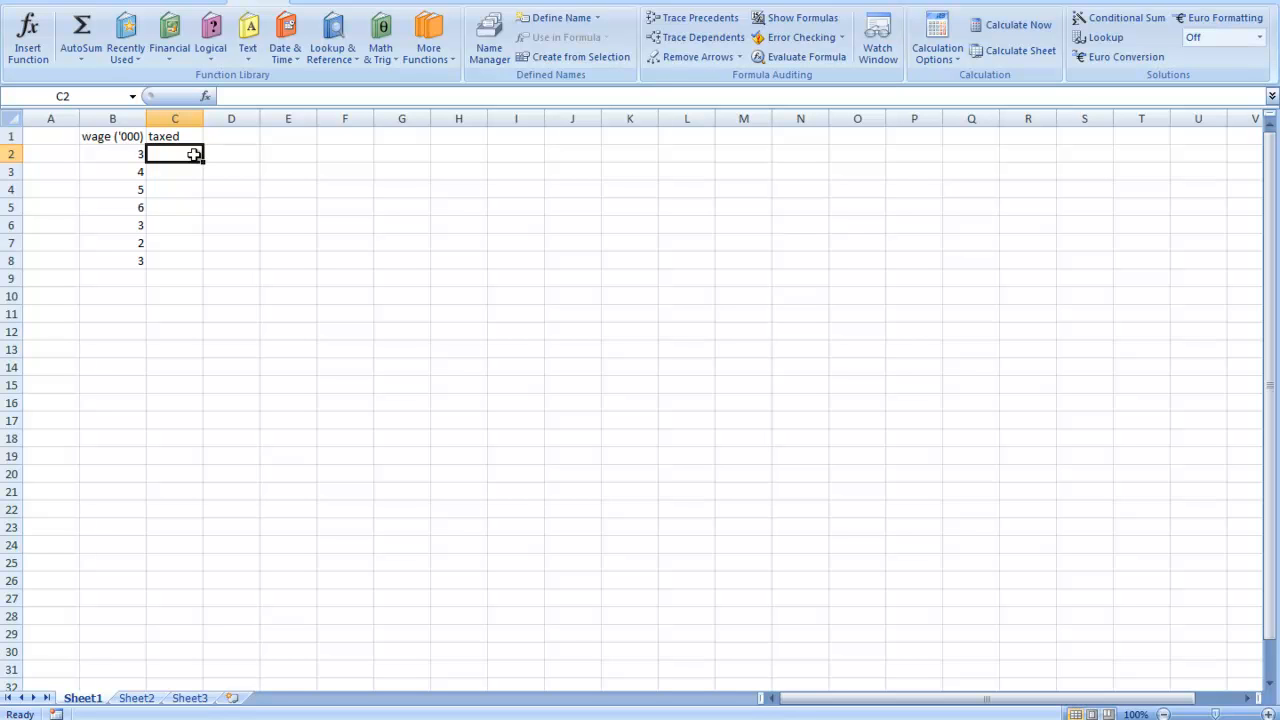
- Change the heading in cell C1 to tax paid
click(176, 136)
click(257, 95)
key(BackSpace)
key(BackSpace)
text(paid)
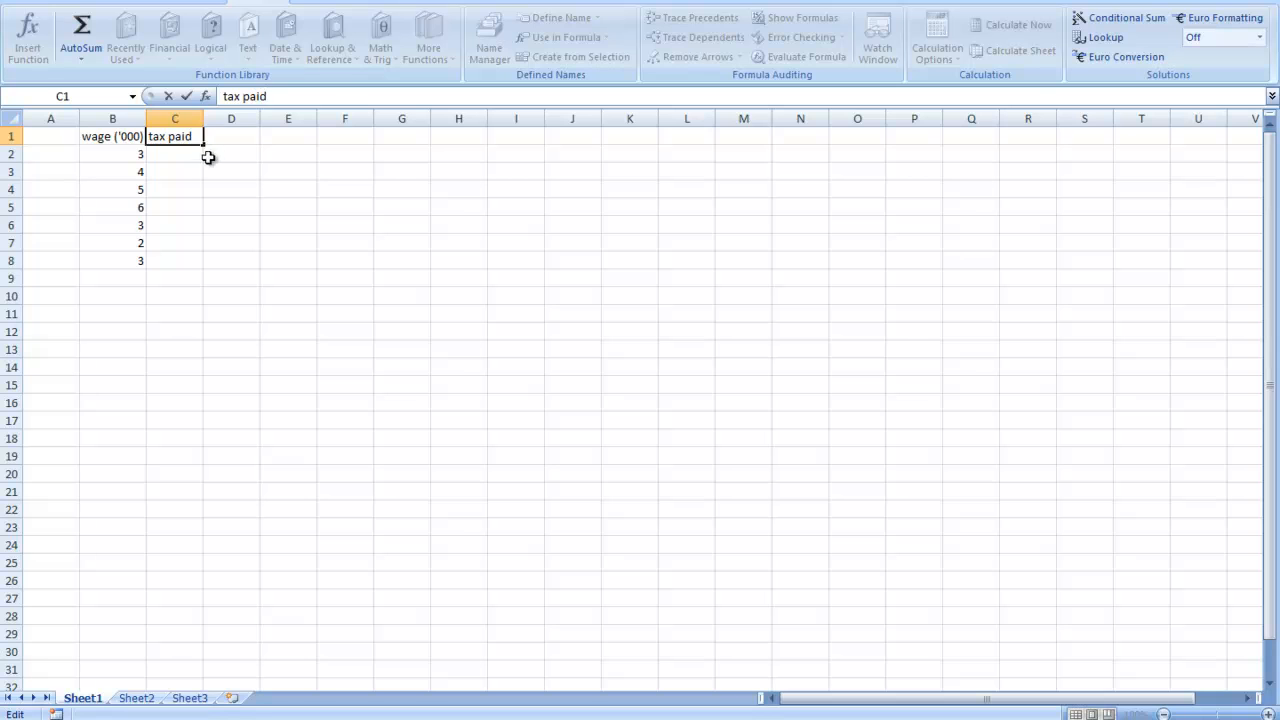
click(189, 150)
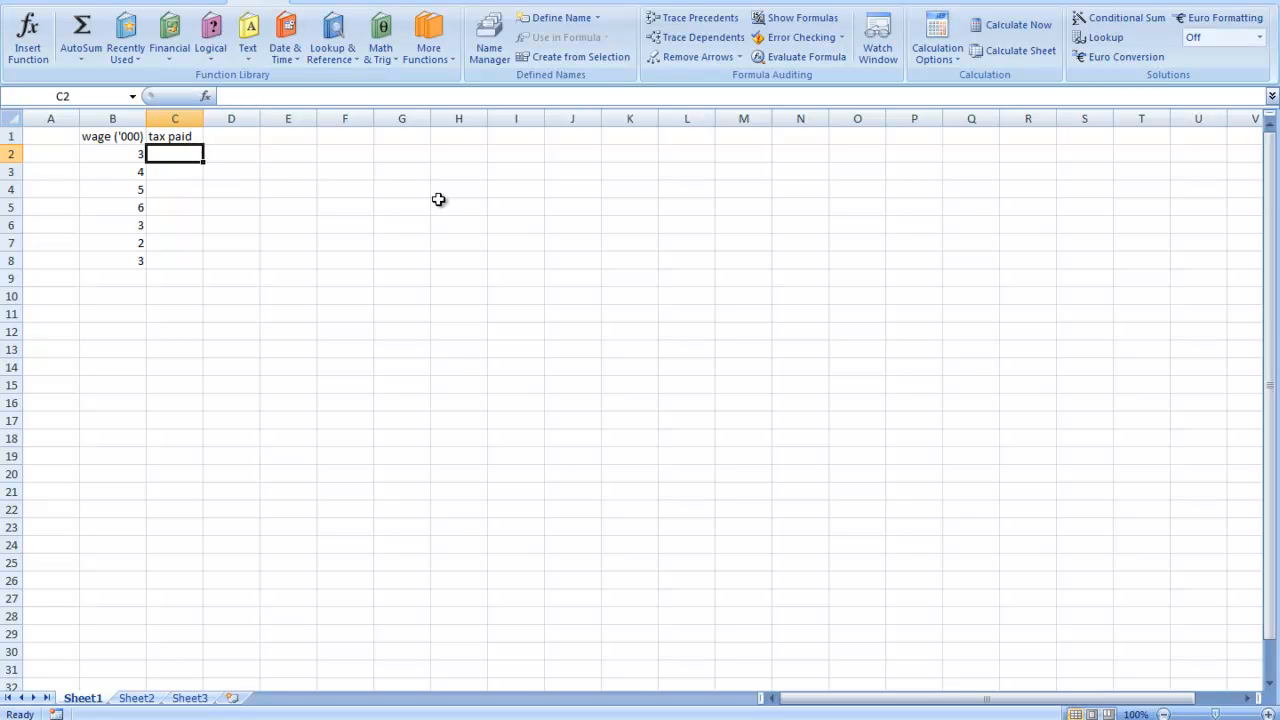
- Extend the heading in cell C1 to tax paid ('000) and widen column C to fit it
click(178, 137)
click(290, 95)
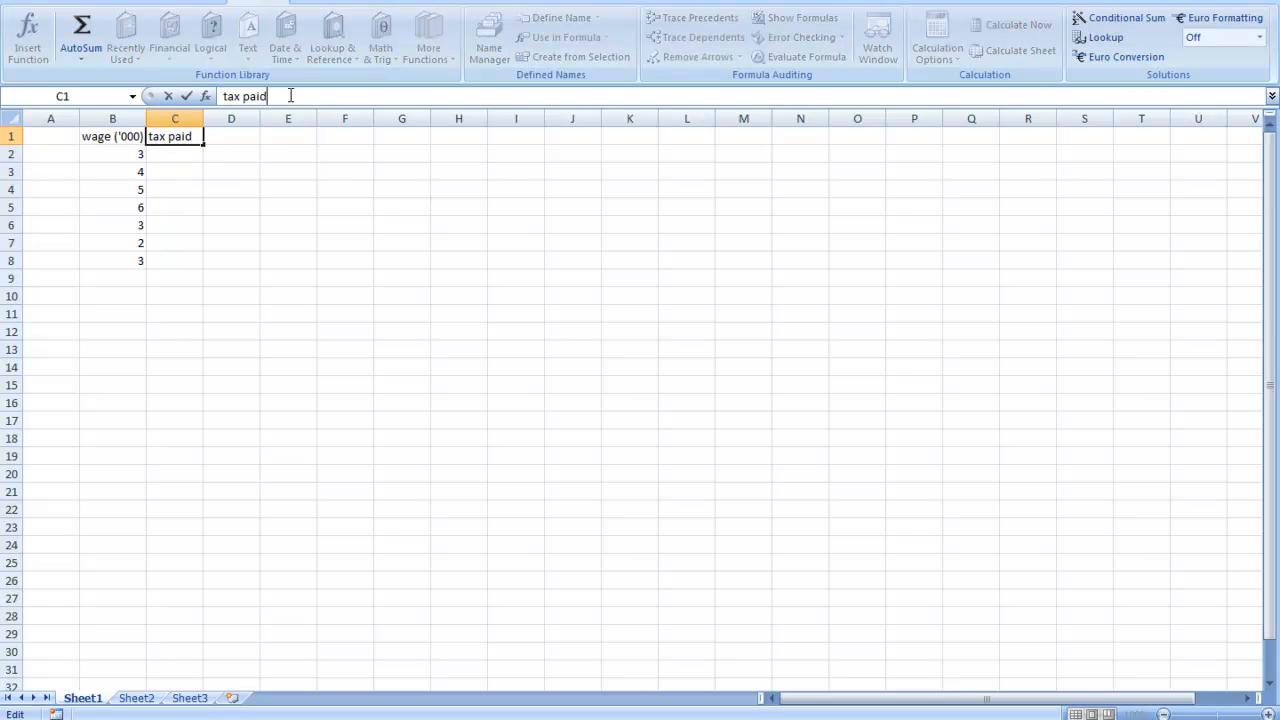
text(('000))
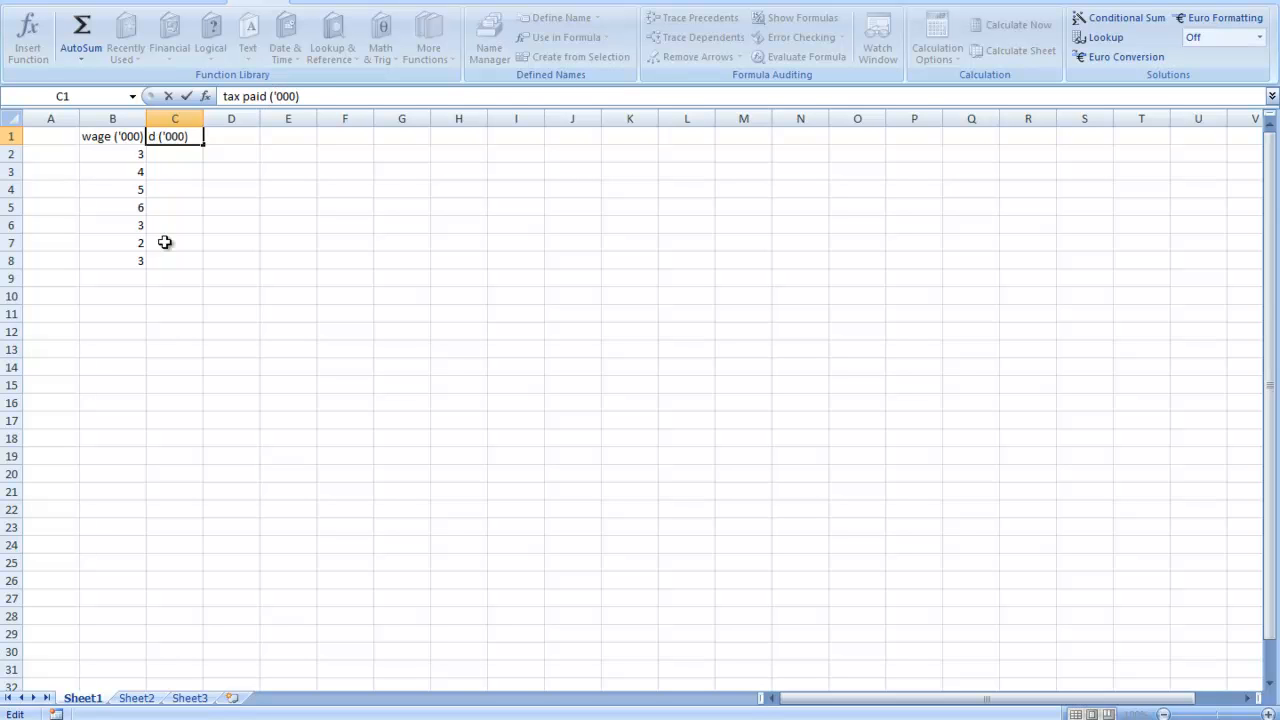
click(230, 225)
drag(203, 118, 234, 118)
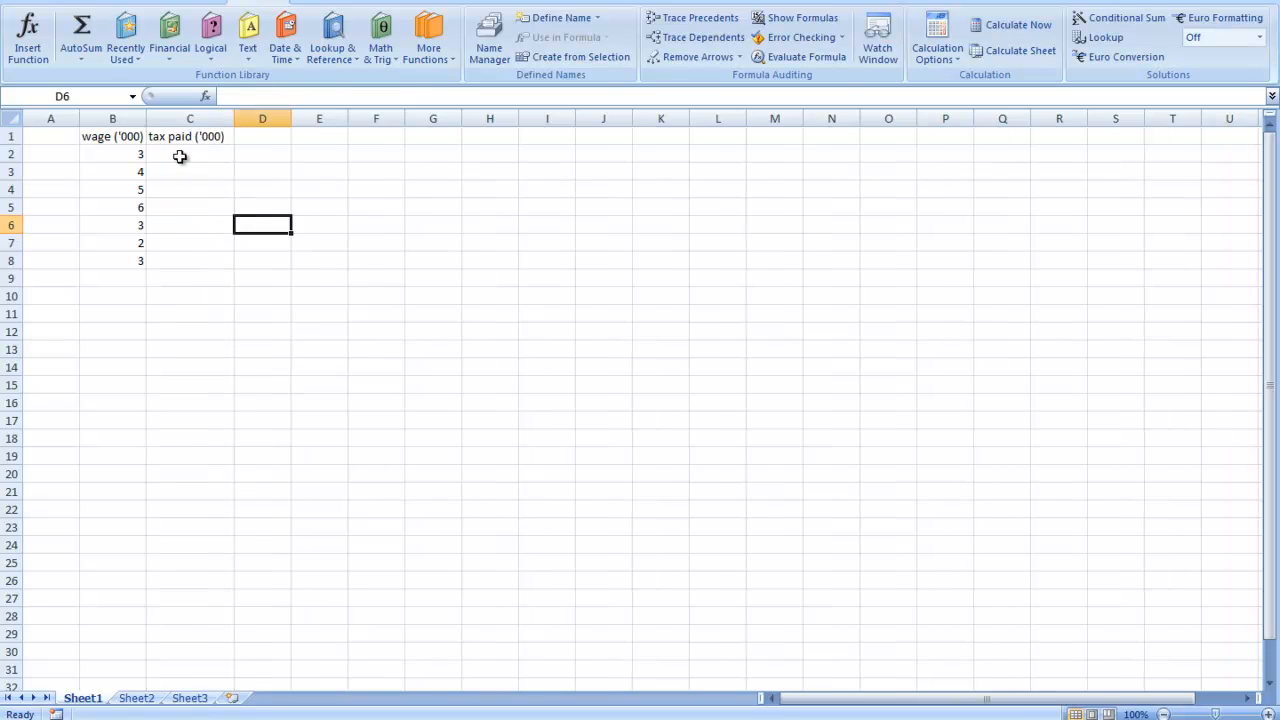
- Enter the formula =B2*0.3 in cell C2 to calculate the tax on the first wage
click(180, 156)
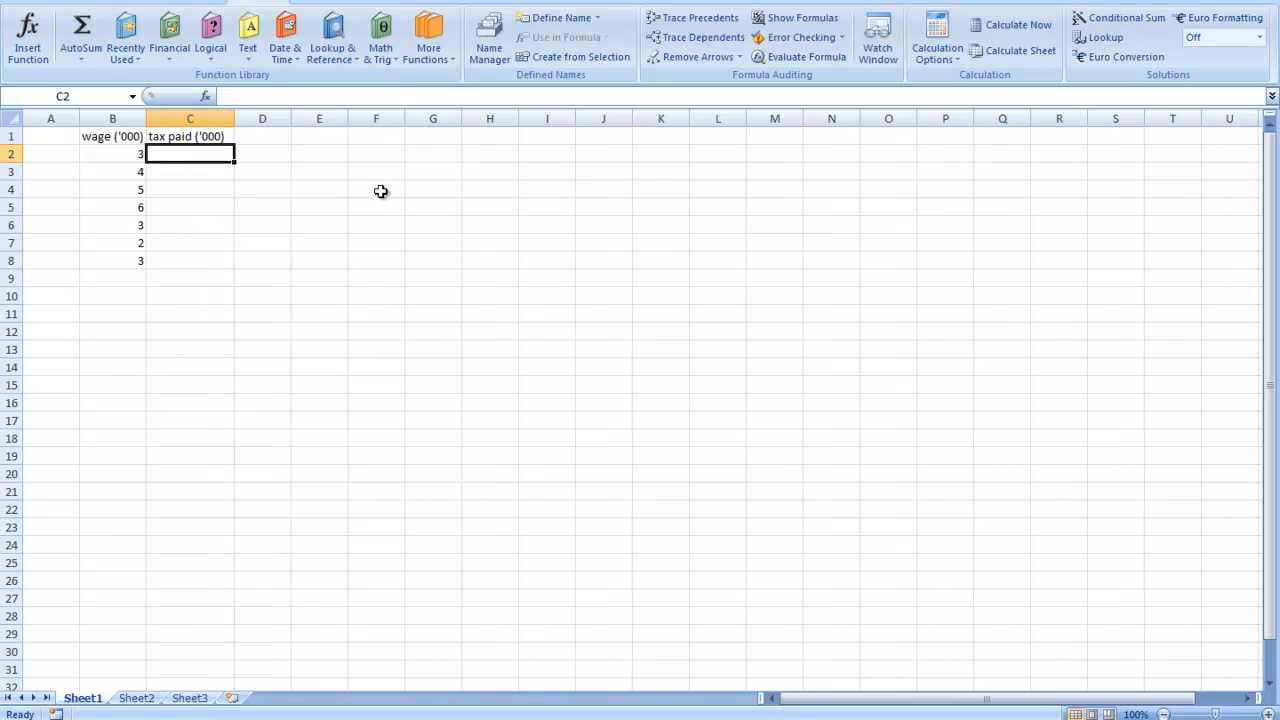
text(=)
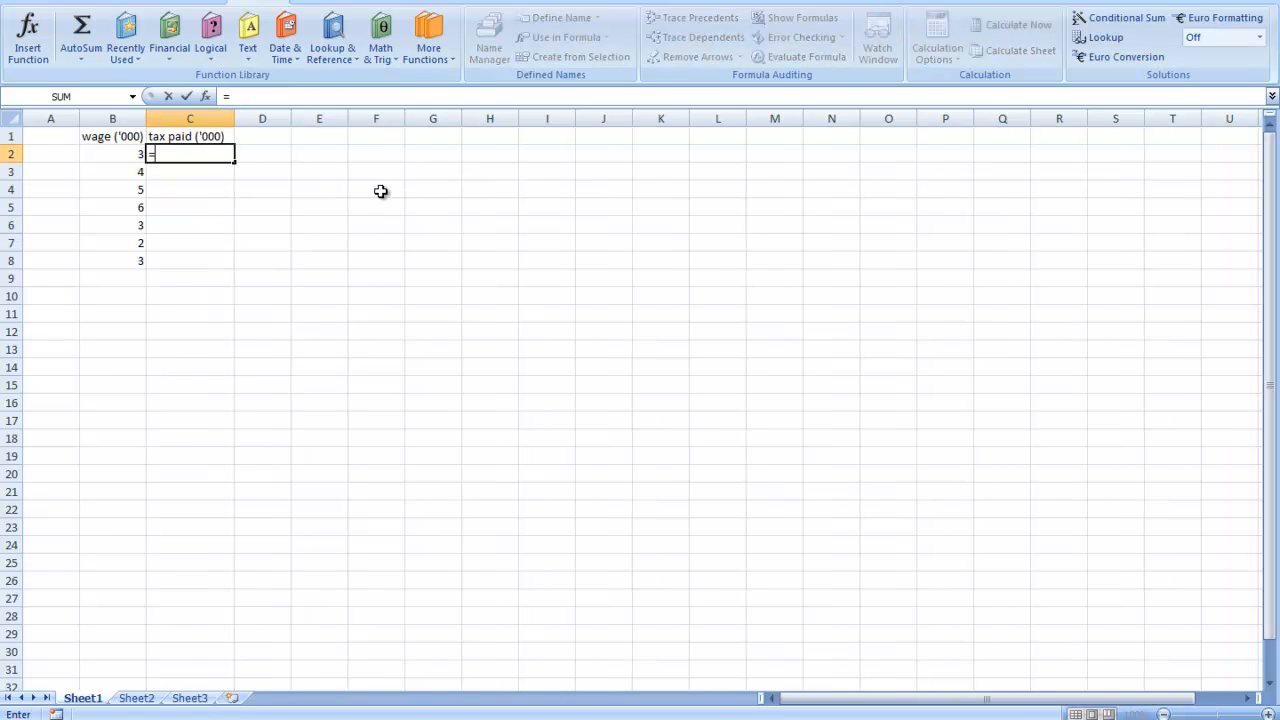
click(131, 153)
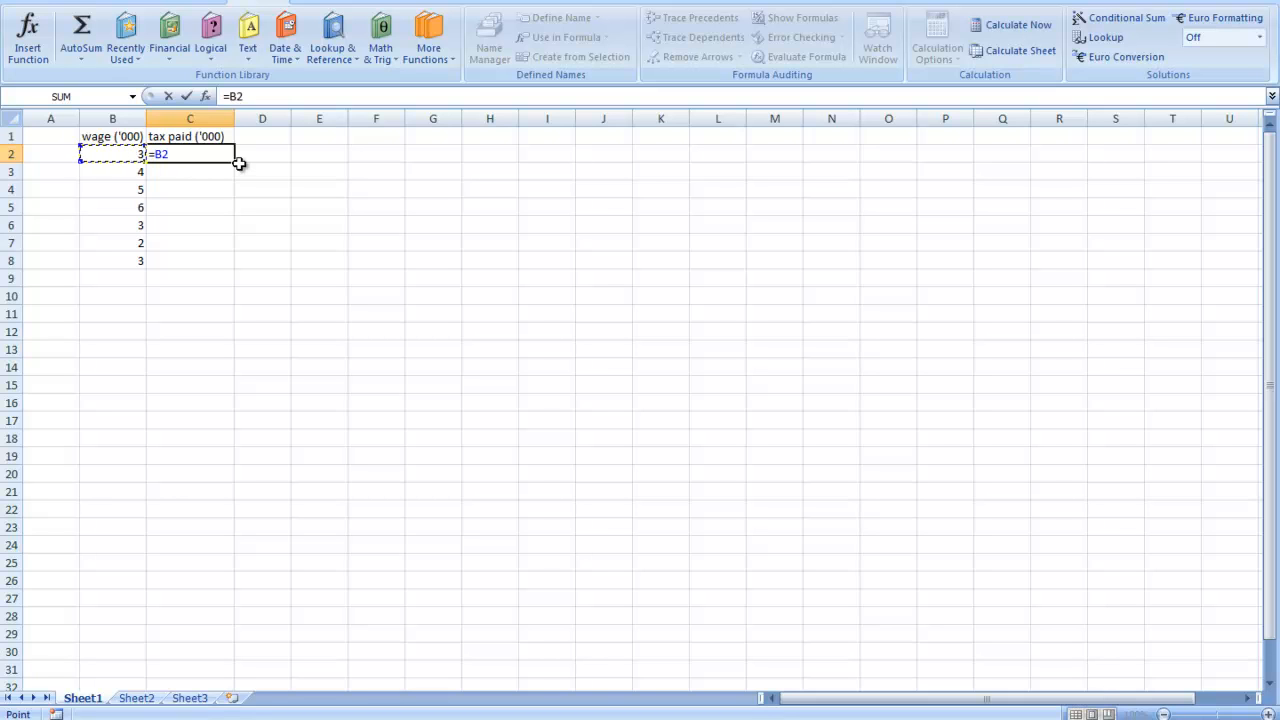
text(*0.3)
key(Return)
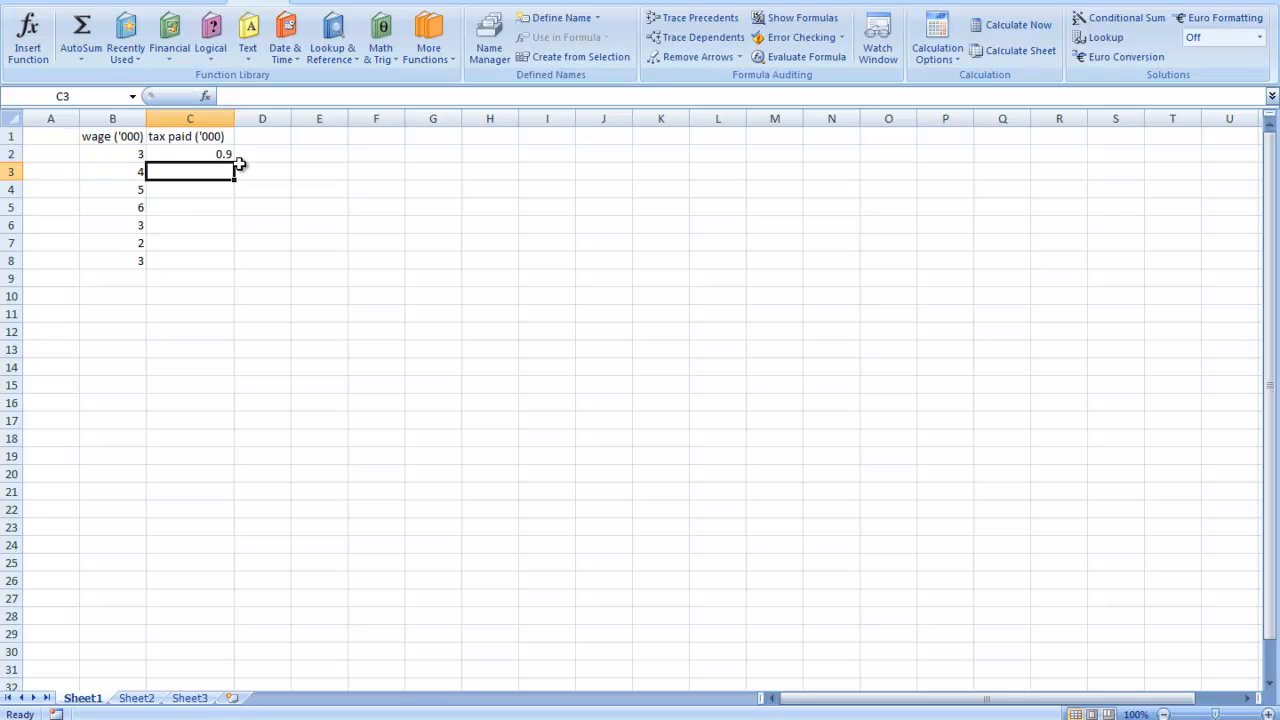
click(216, 150)
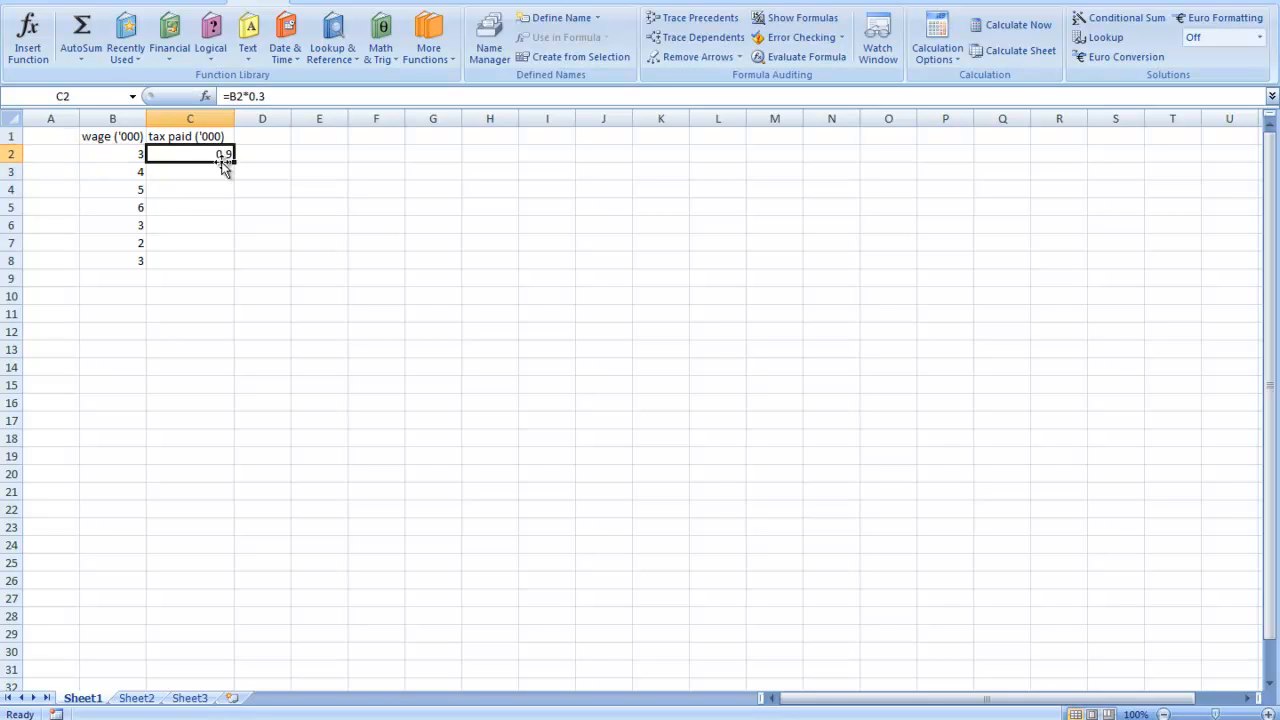
- Enter the formula =B3*0.3 in cell C3 for the second wage's tax
click(164, 169)
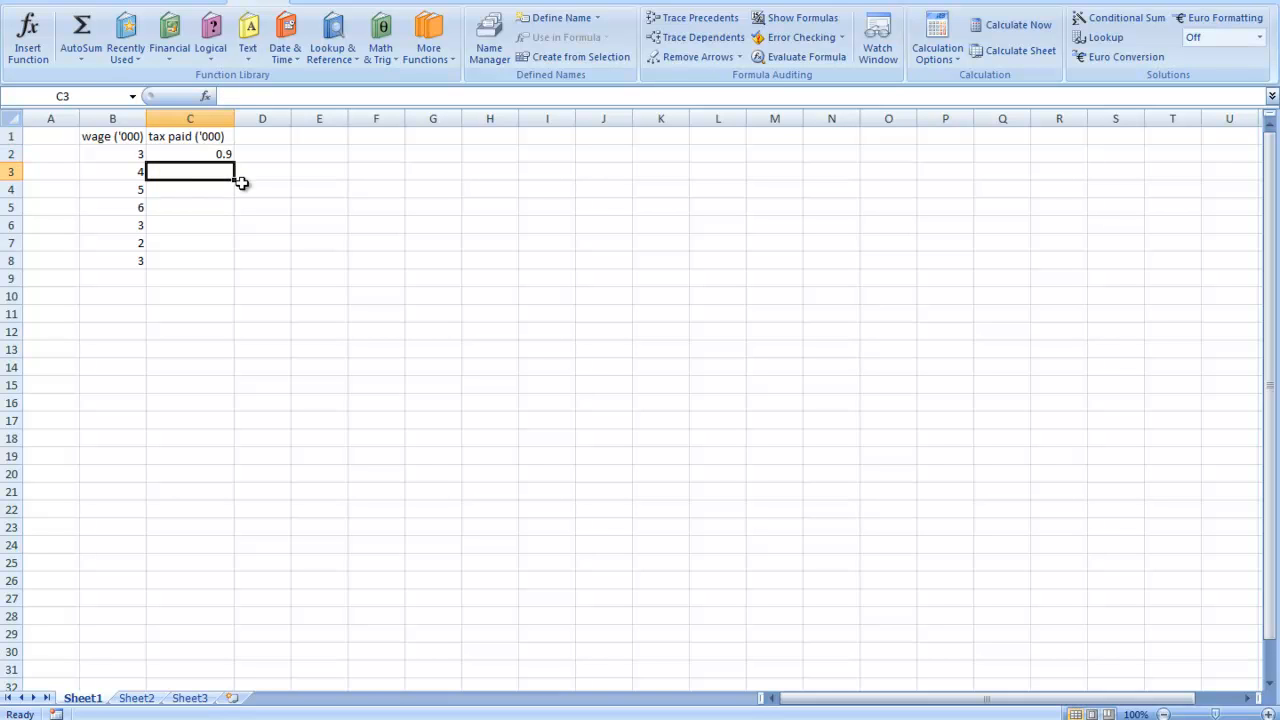
text(=b3)
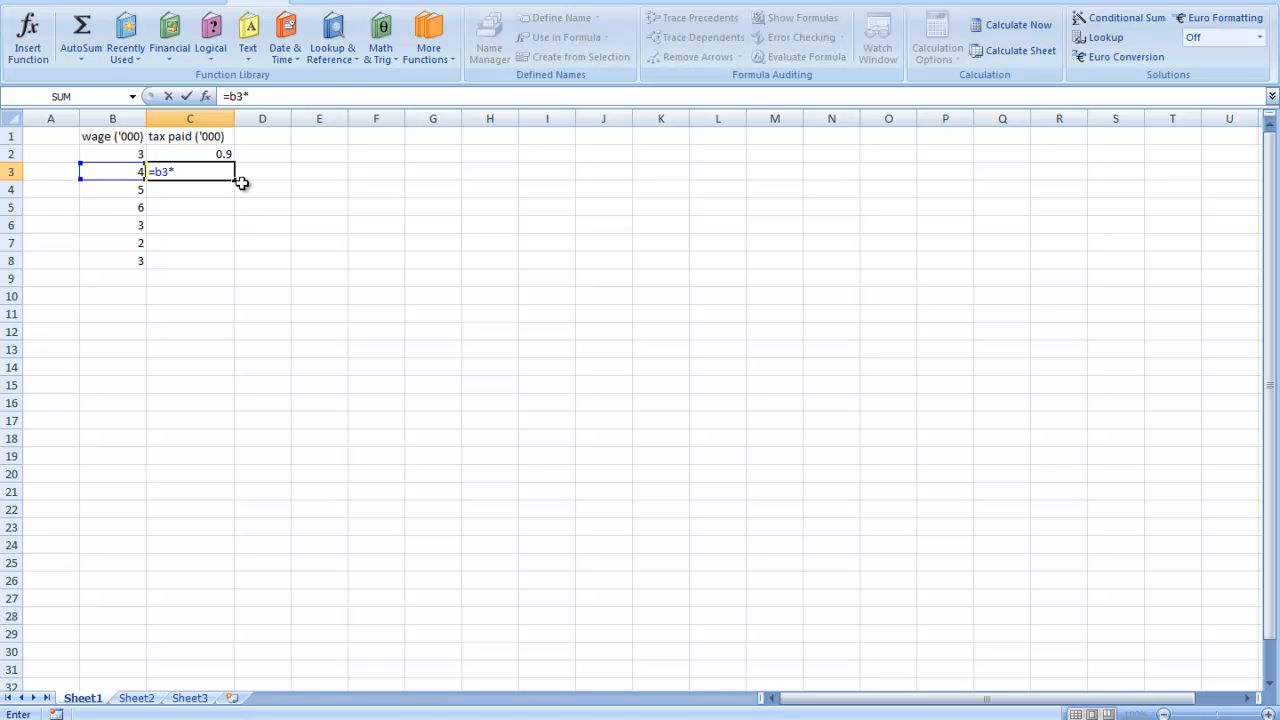
text(*0.3)
key(Return)
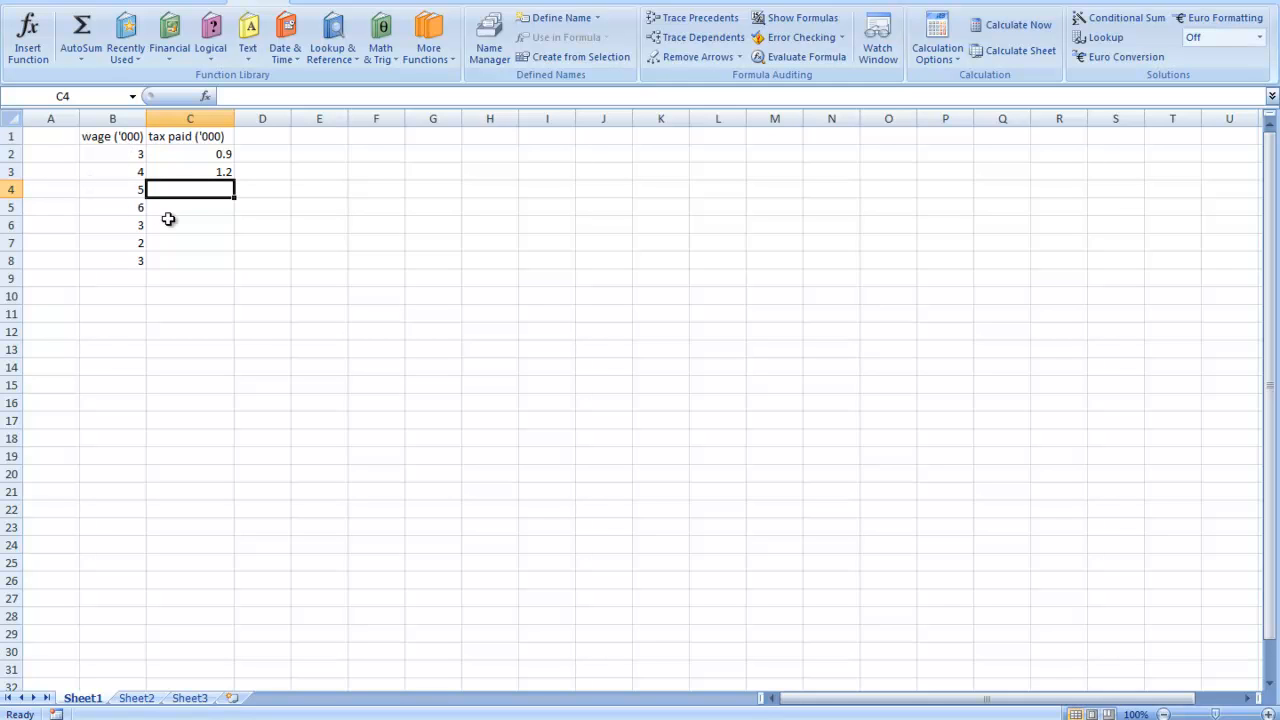
- Auto Fill the tax formula from cell C3 down to C8 and select the tax range C2:C8
click(205, 172)
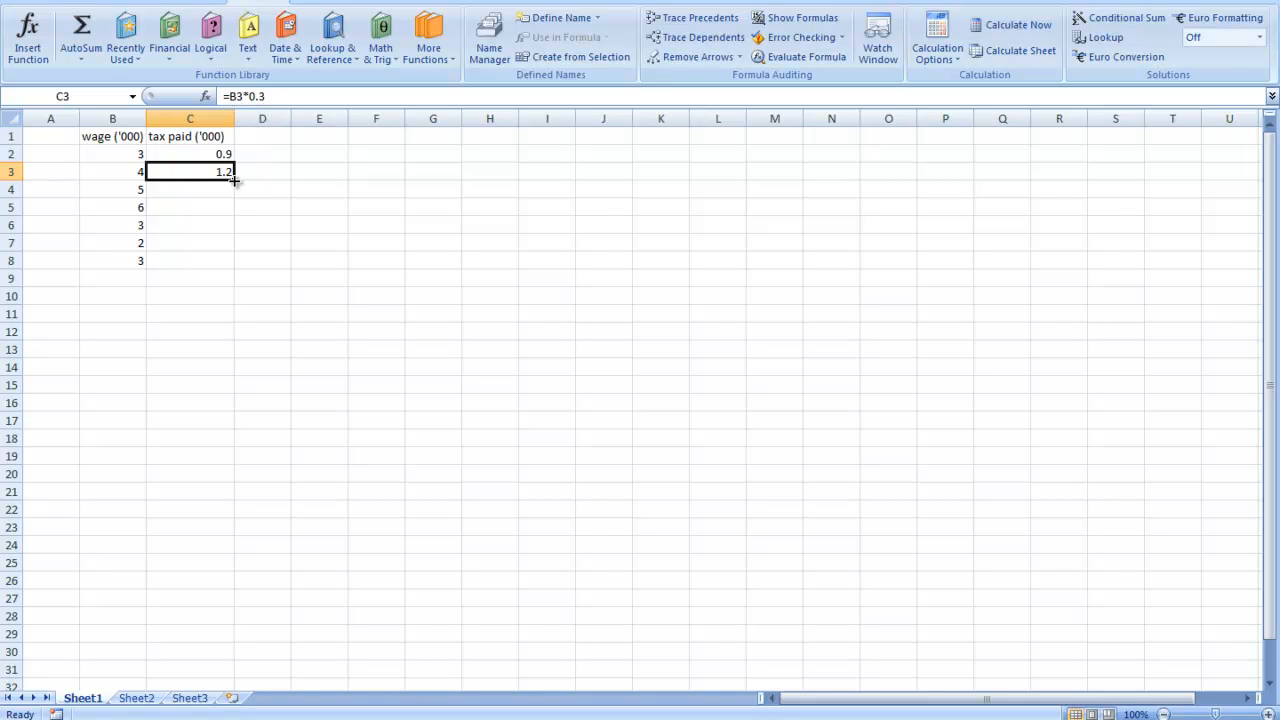
drag(236, 177, 244, 266)
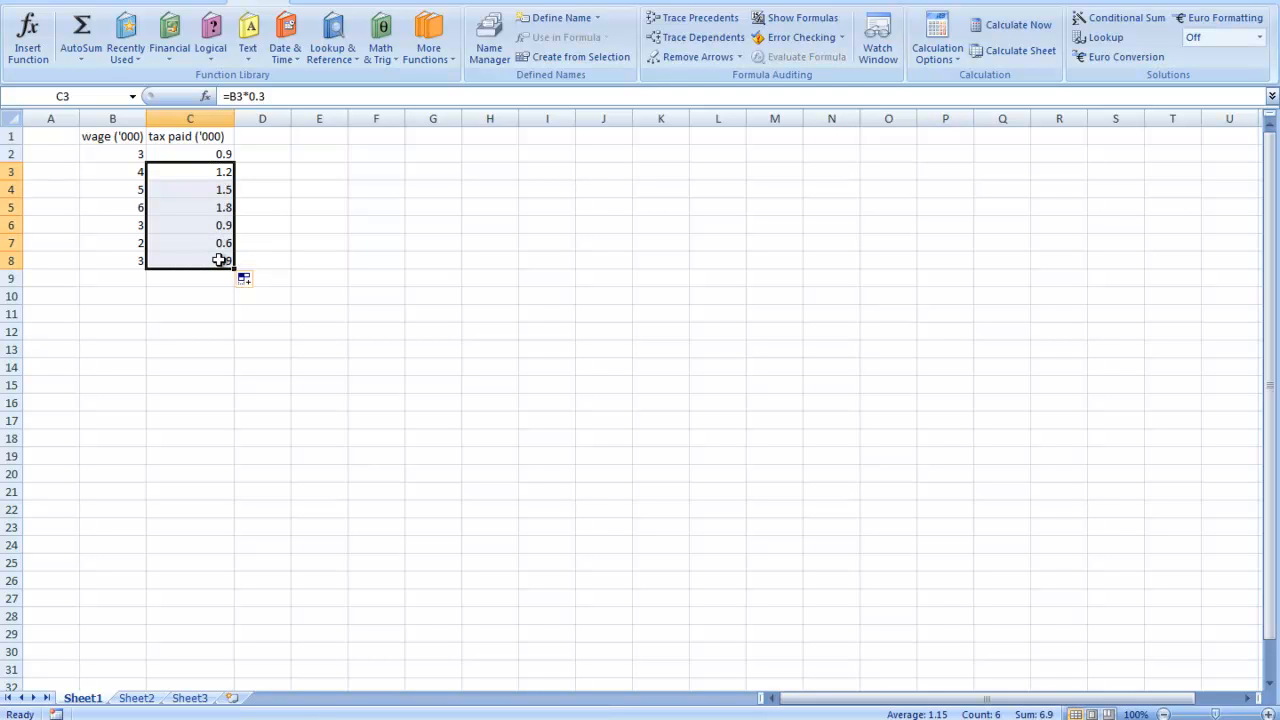
click(221, 156)
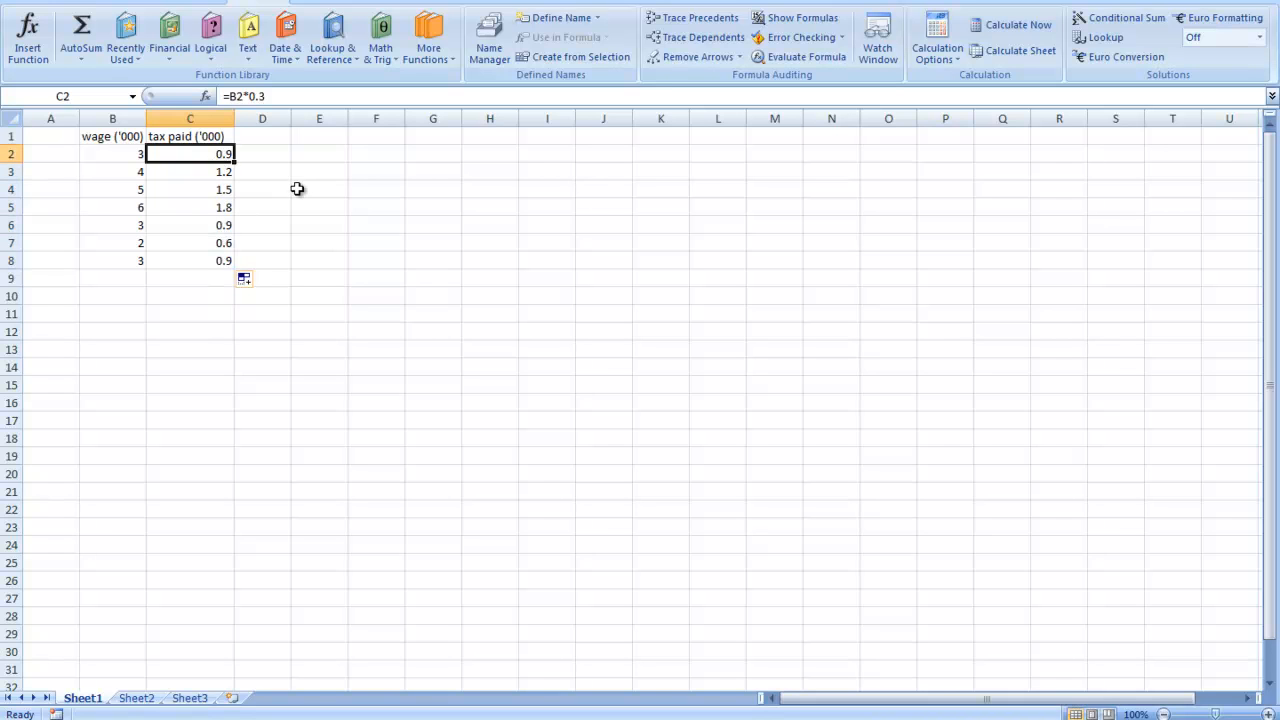
drag(219, 156, 220, 258)
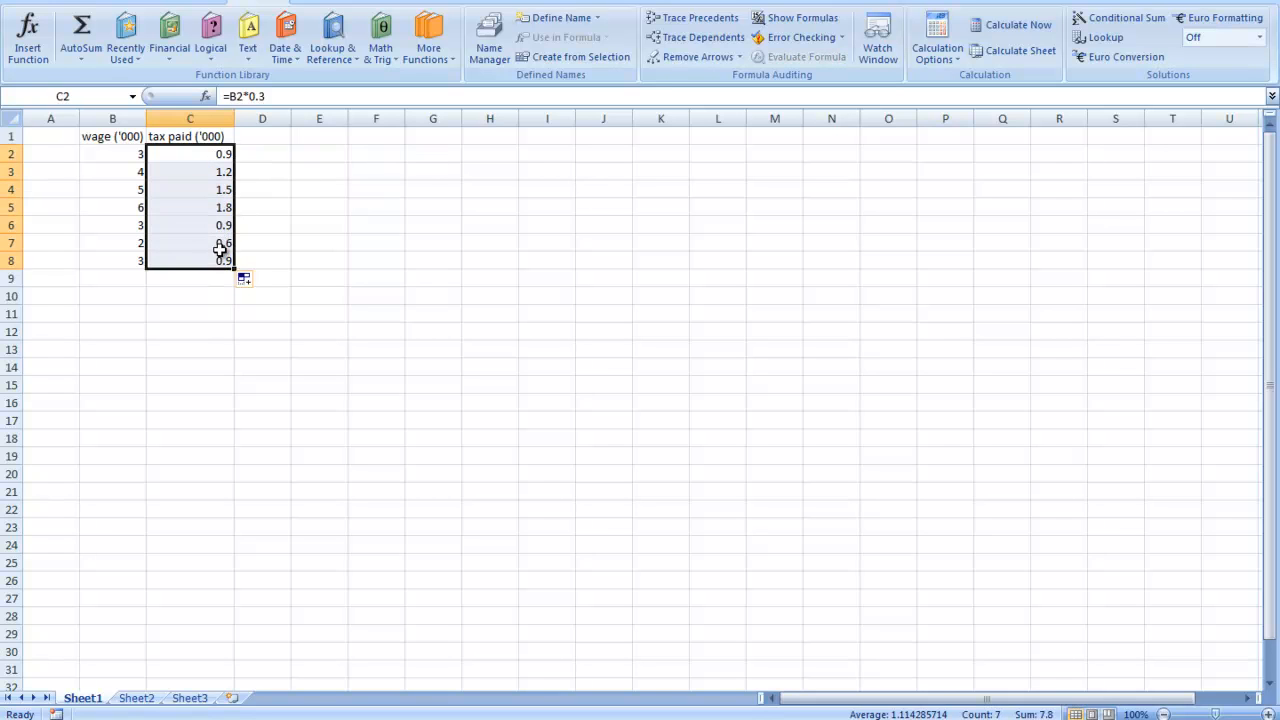
- Enter the label tax in cell E1 and the rate 0.3 in cell F1
click(323, 140)
text(tax)
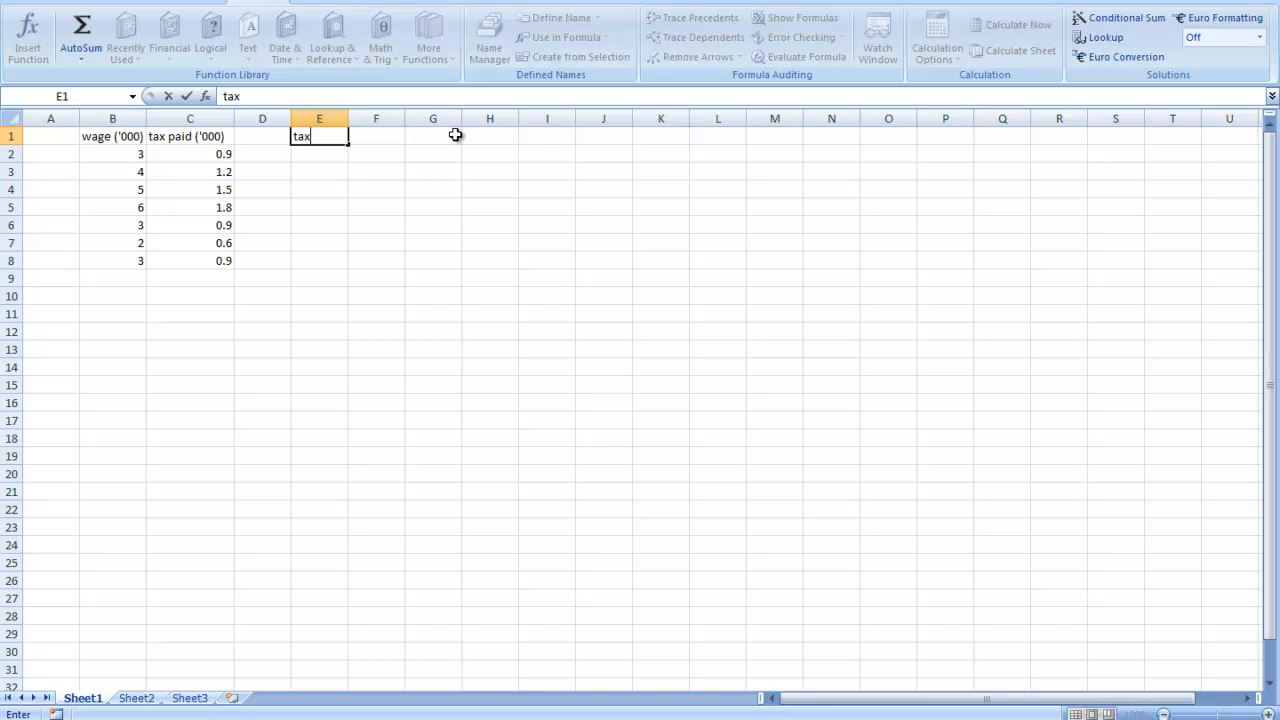
key(Tab)
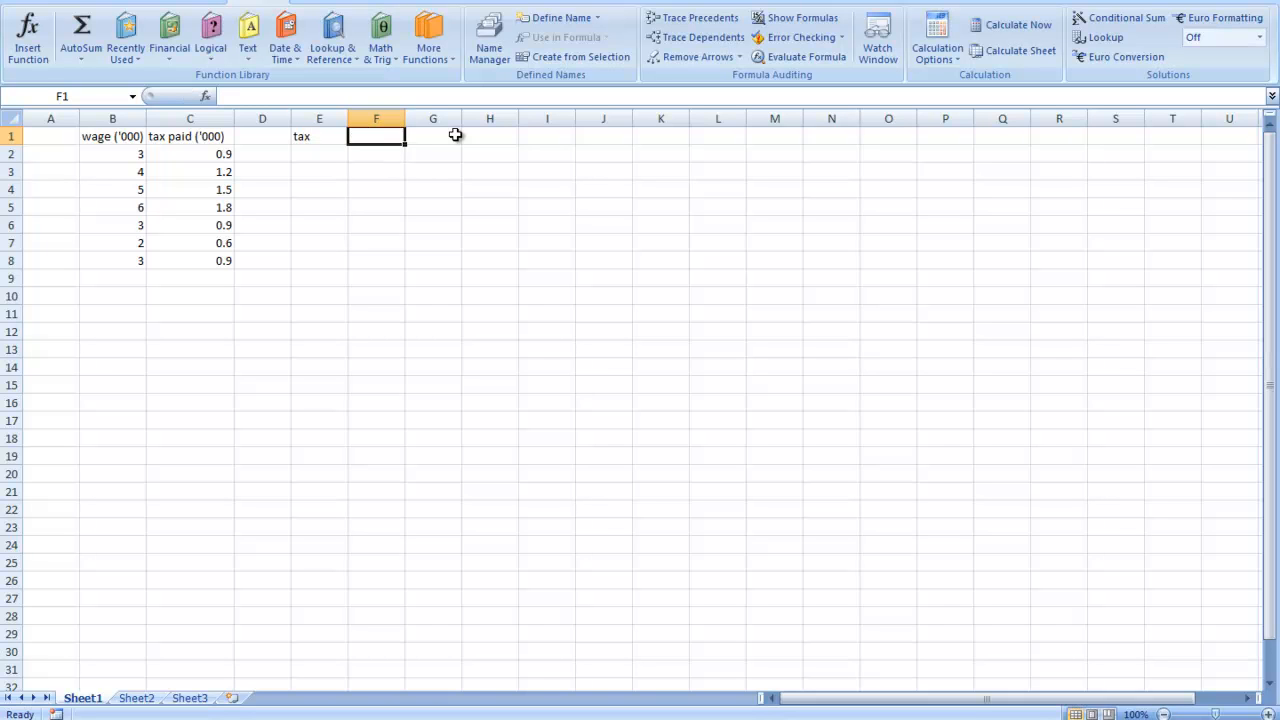
text(0.3)
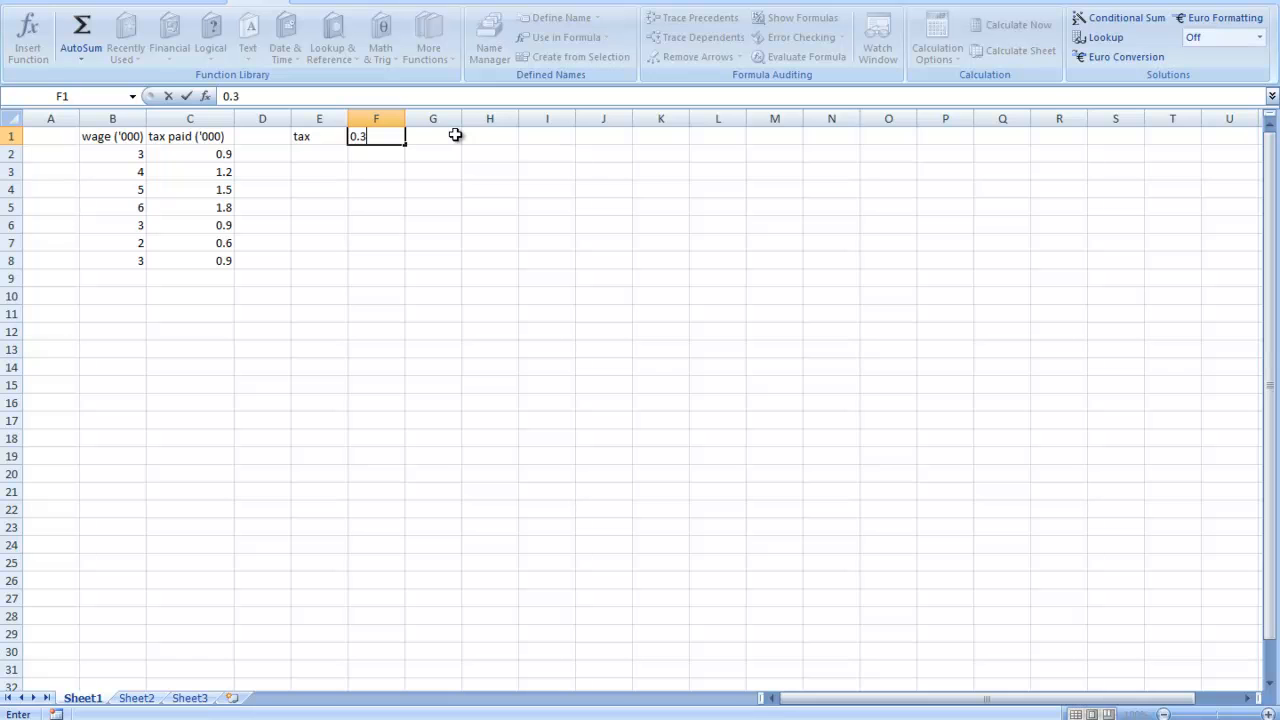
- Change the label in cell E1 to tax rate
click(336, 135)
click(282, 95)
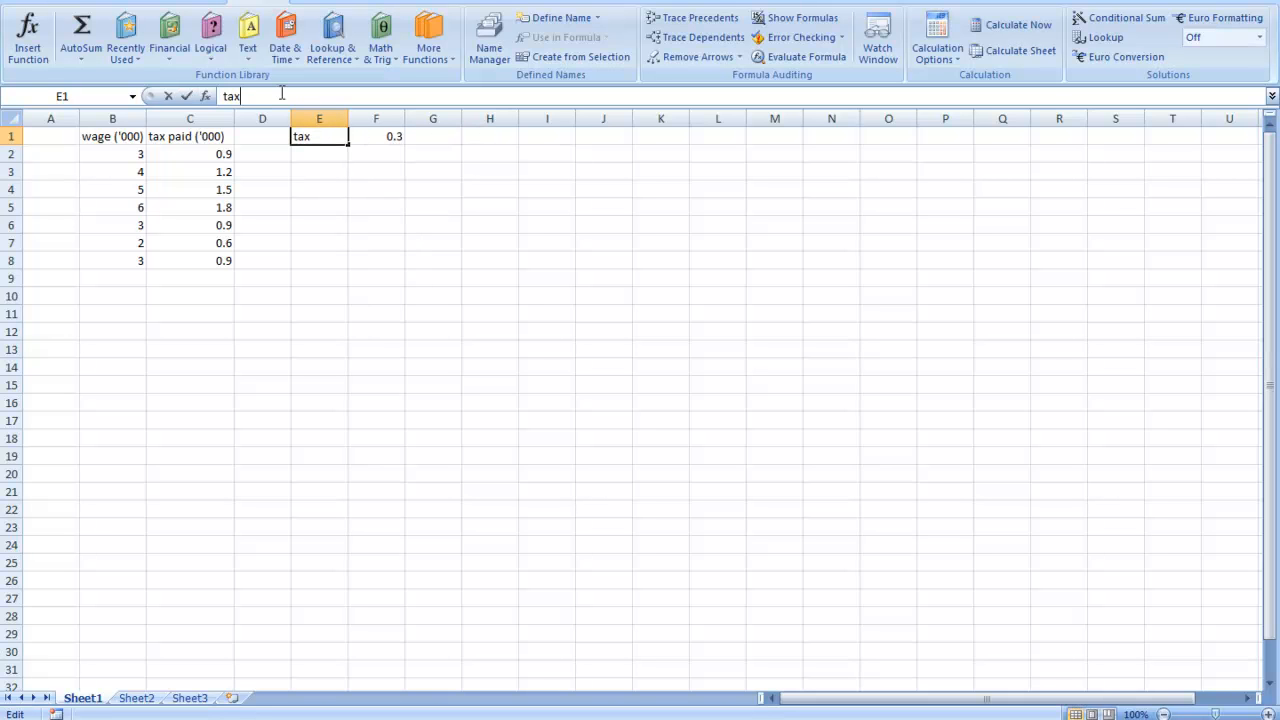
click(371, 134)
click(314, 136)
click(392, 140)
- Change the formula in cell C2 to =B2*F1 so it references the tax rate cell
click(227, 155)
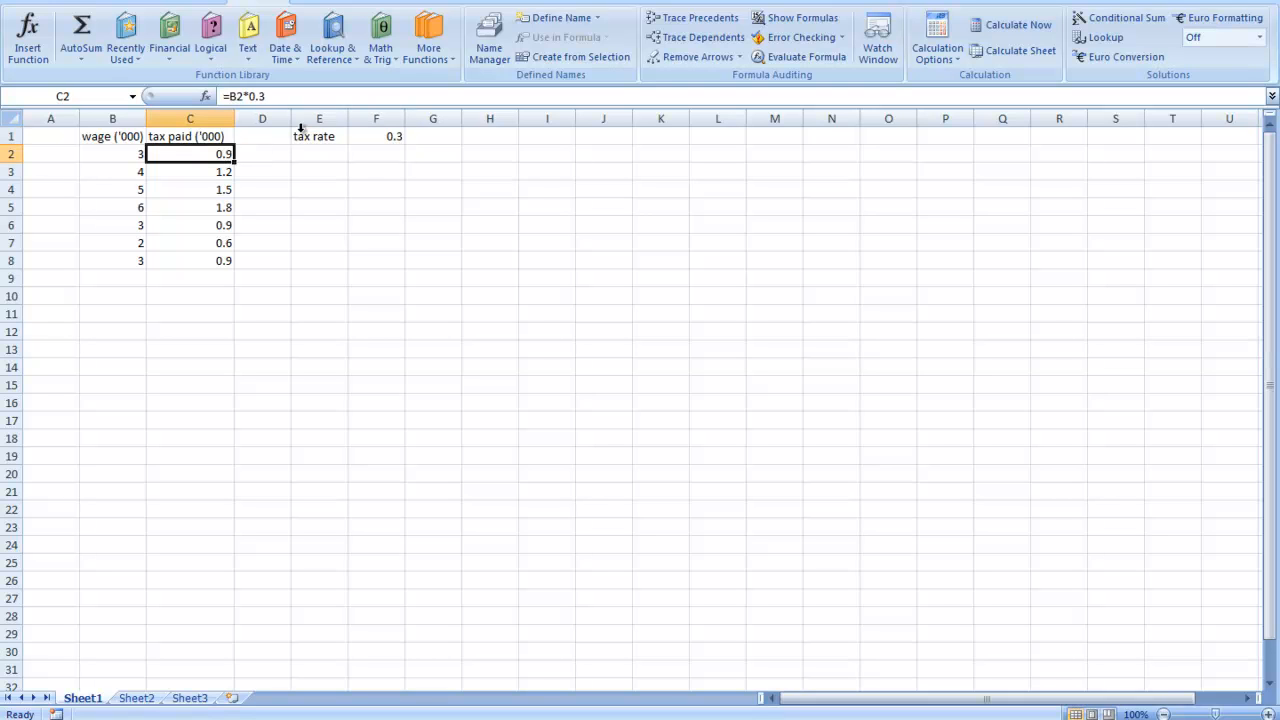
click(270, 96)
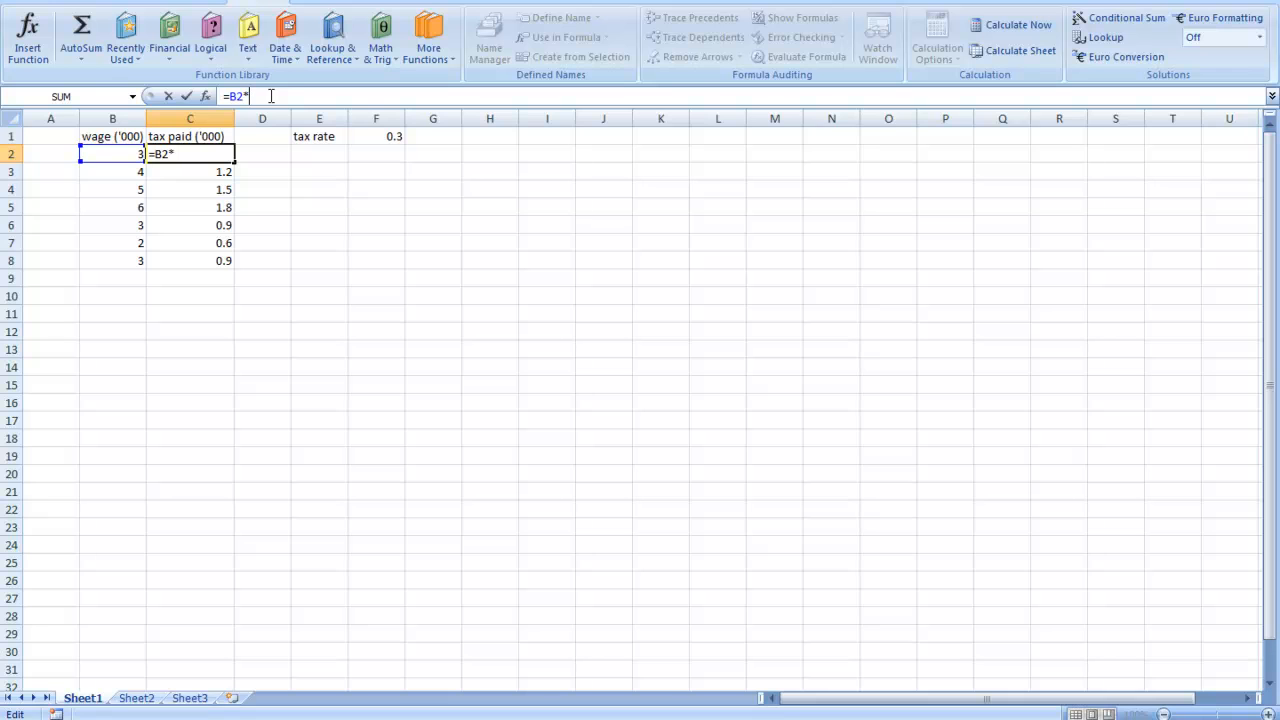
text(f1)
key(Return)
- Auto Fill the formula from cell C2 down to C8 and compare the formulas in C2 and C3
click(224, 153)
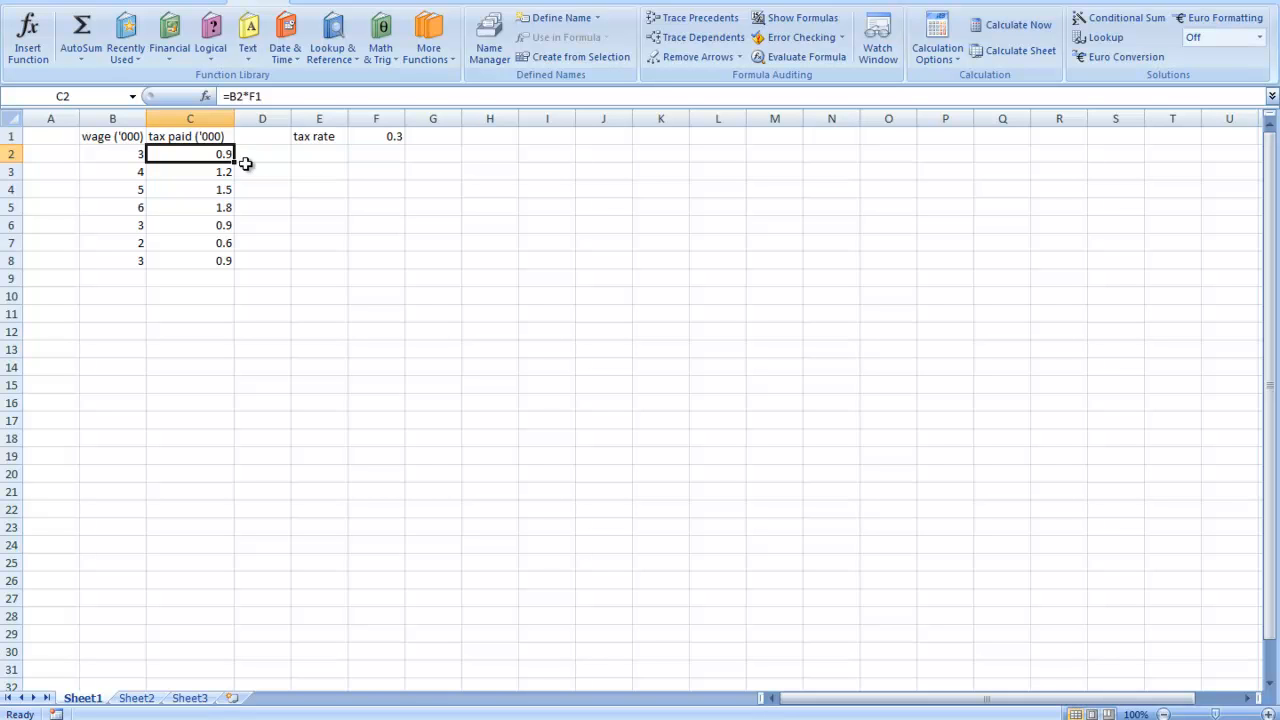
drag(234, 162, 240, 261)
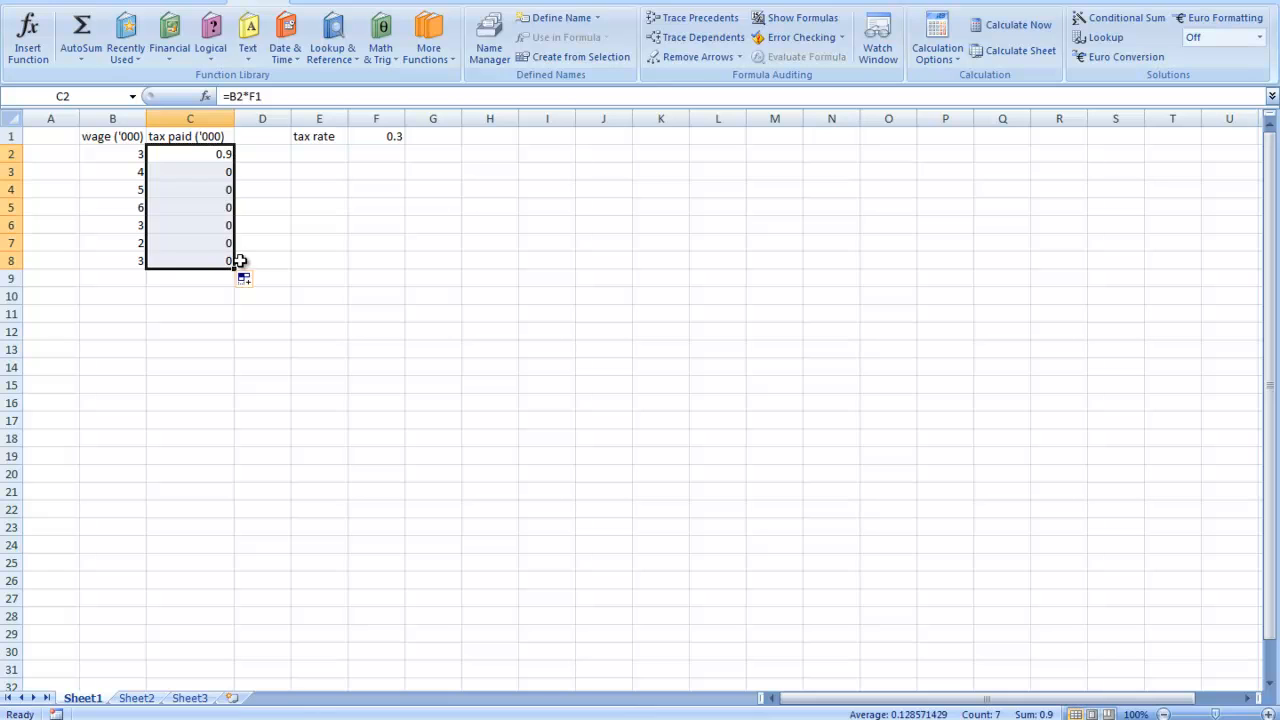
click(224, 172)
click(224, 156)
click(220, 172)
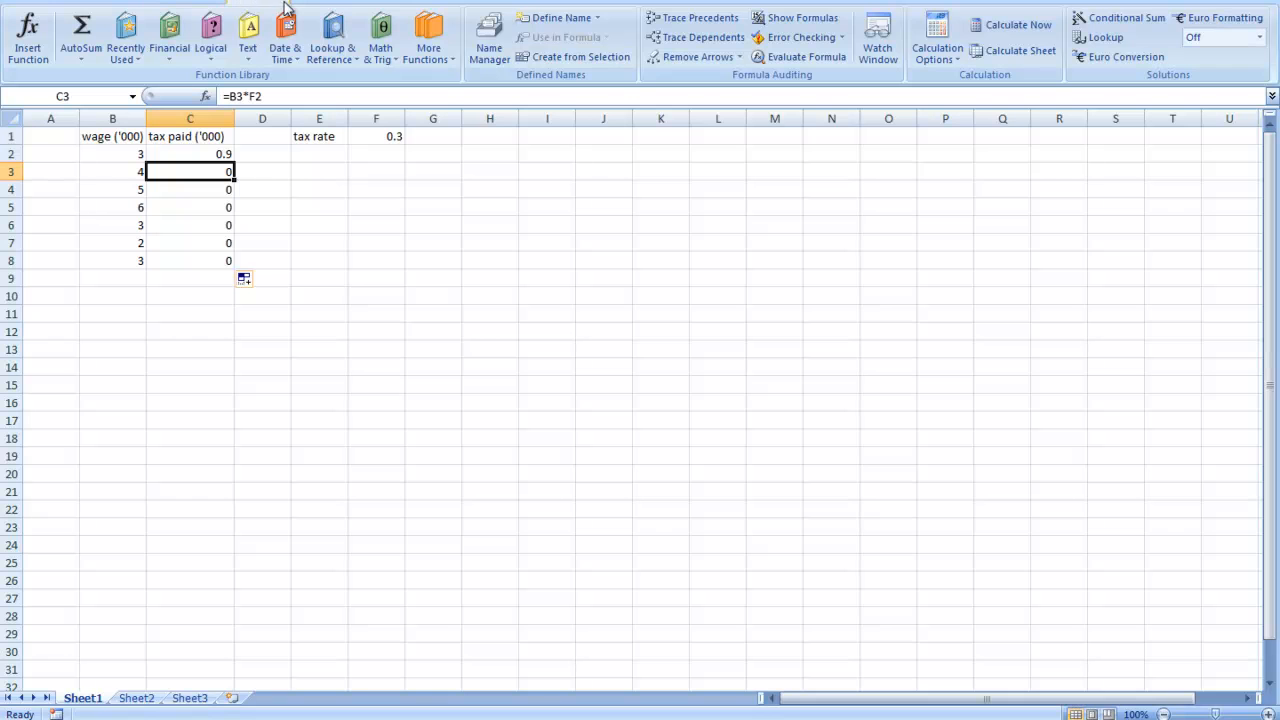
- Trace the dependents and precedents of cell C3 and clear the tracer arrows
click(727, 45)
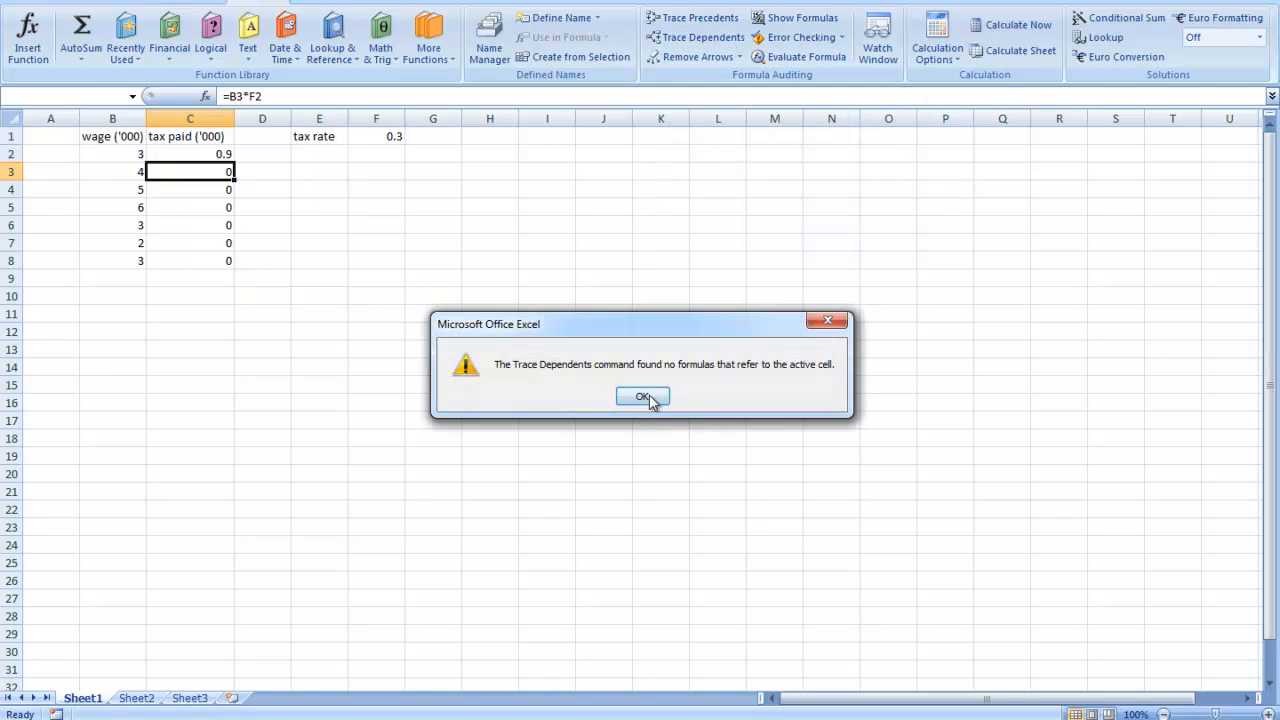
click(650, 397)
click(729, 27)
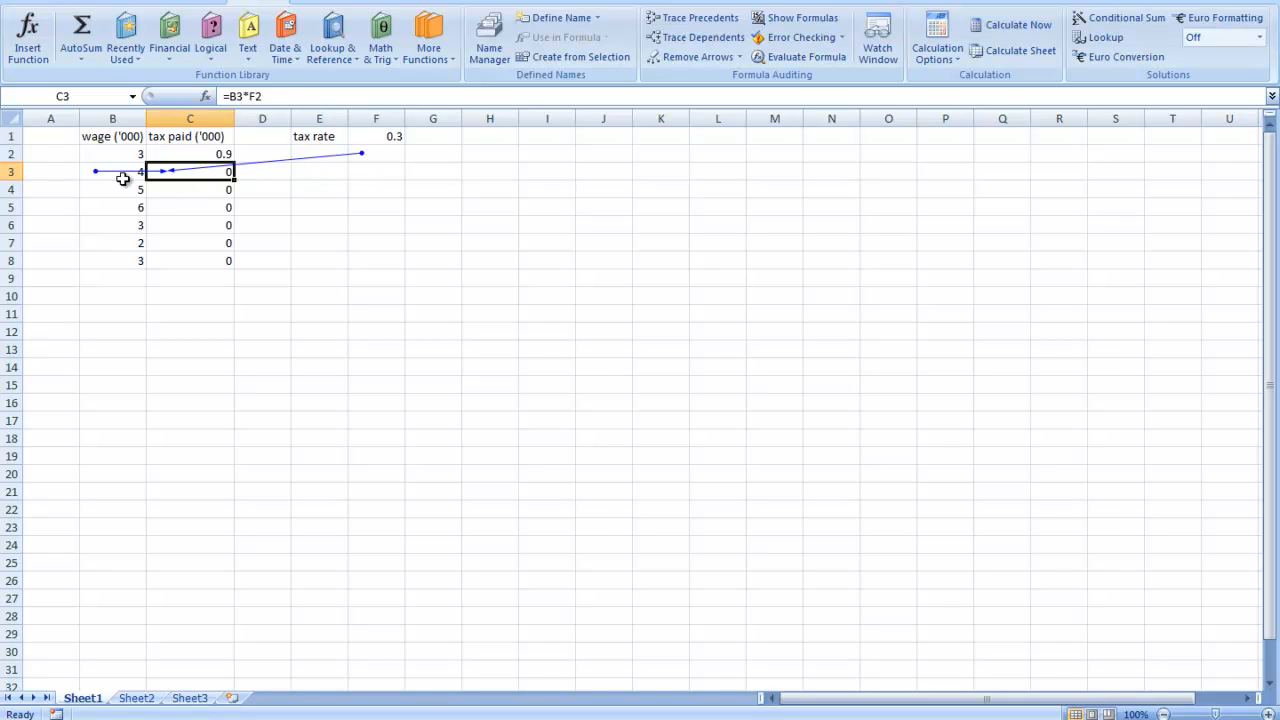
click(371, 158)
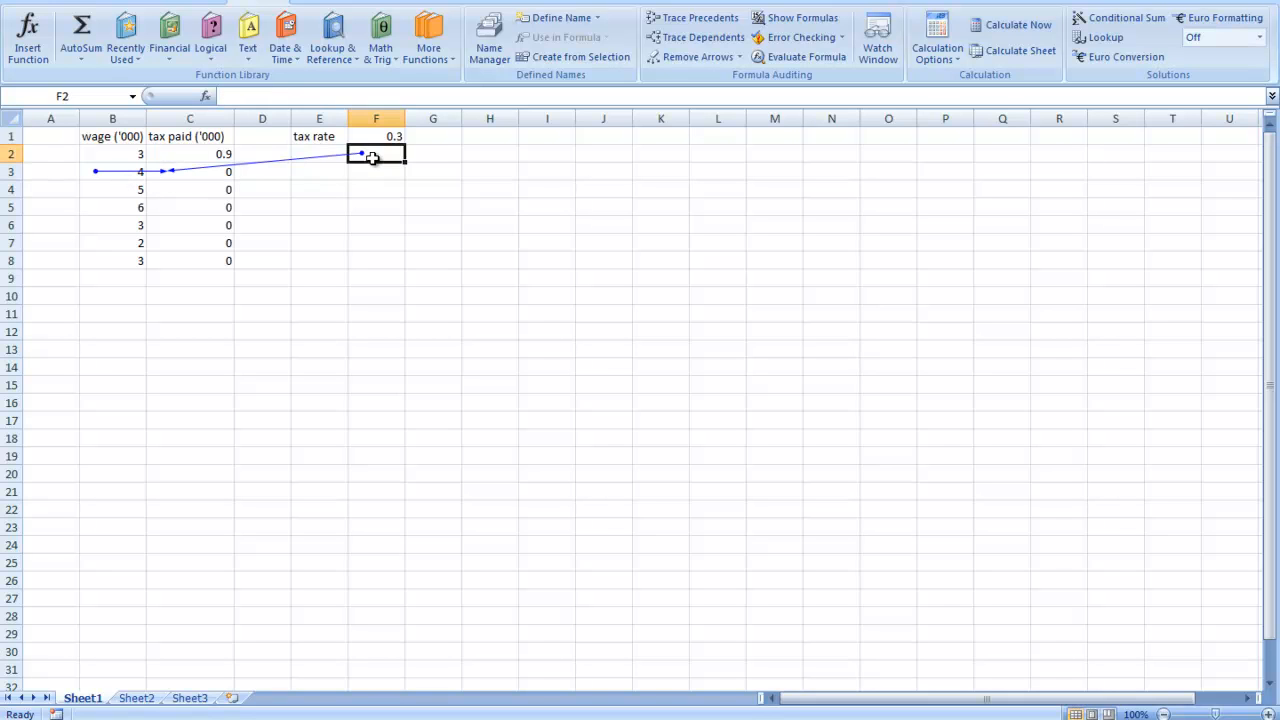
click(705, 57)
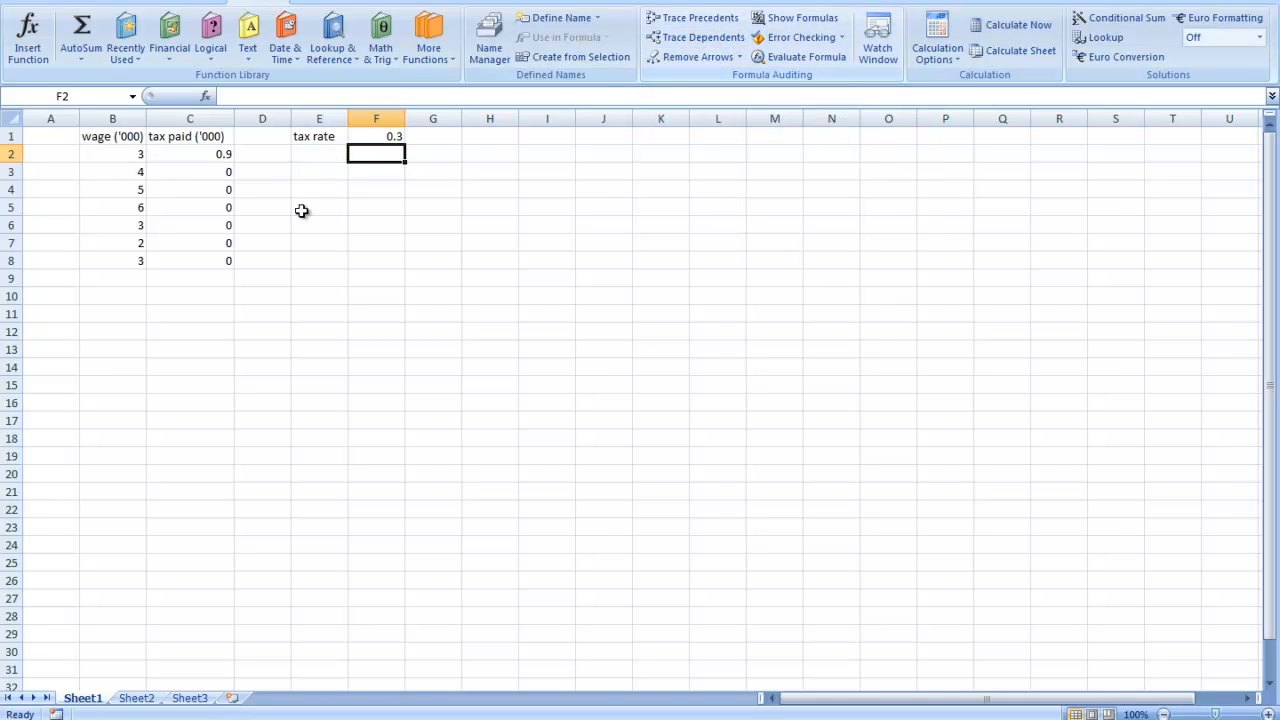
- Trace the precedents of cell C4 and remove the arrows
click(199, 179)
click(224, 189)
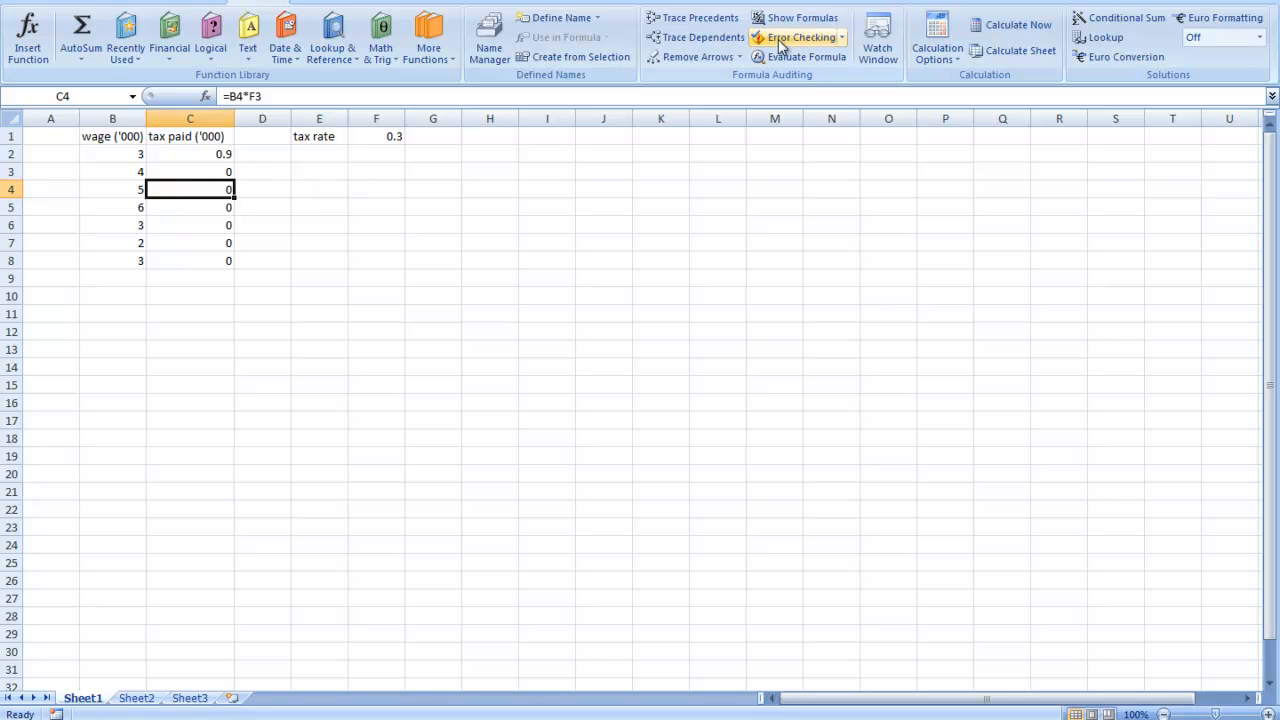
click(716, 24)
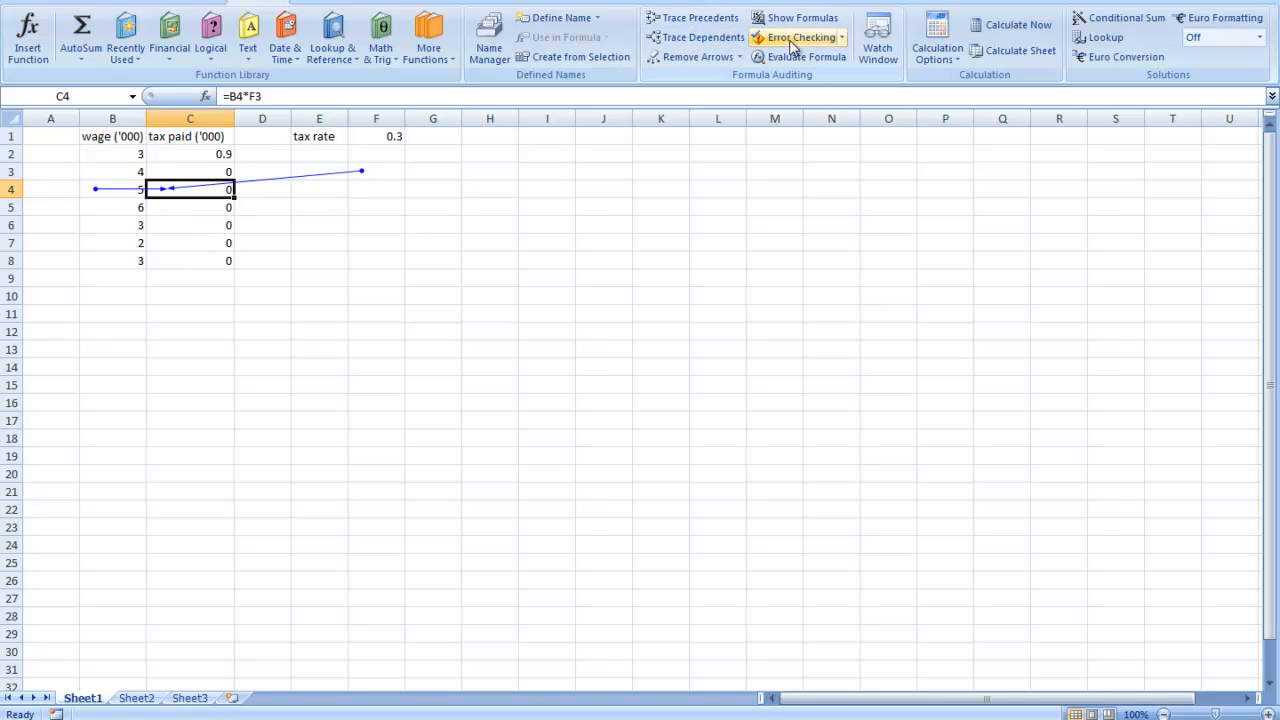
click(698, 57)
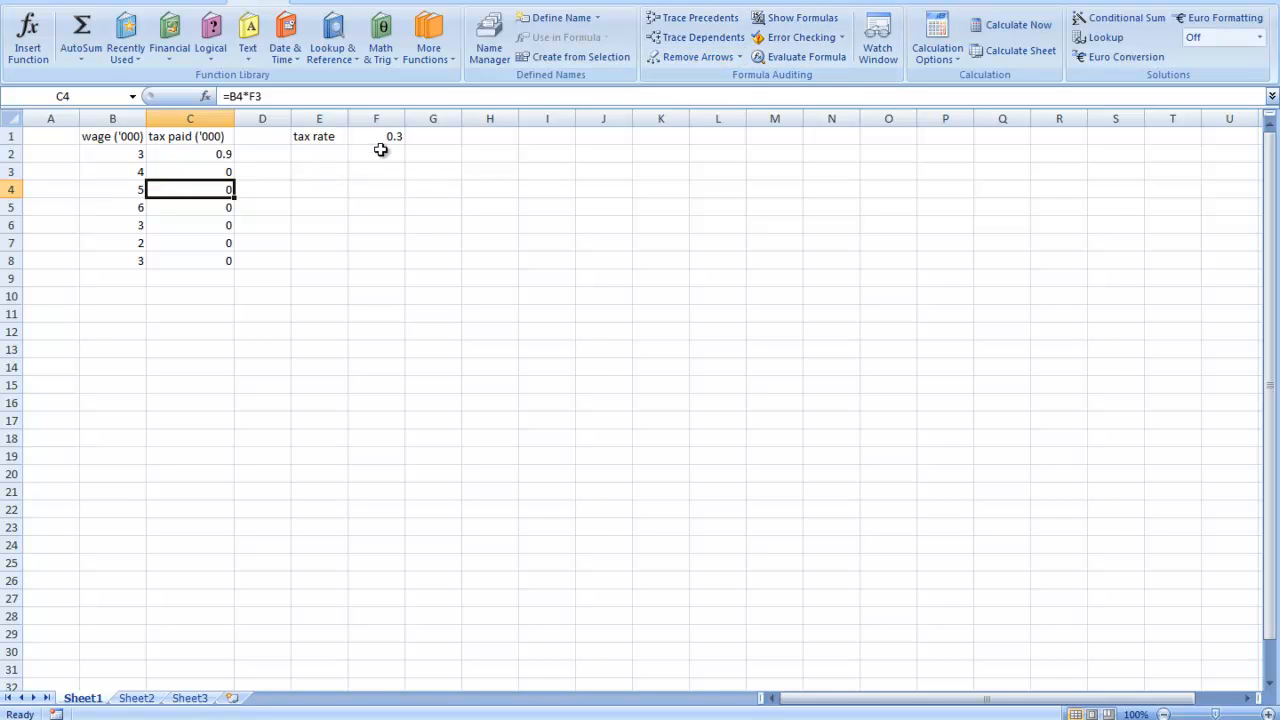
- Auto Fill the tax rate 0.3 from cell F1 down to F7
click(385, 155)
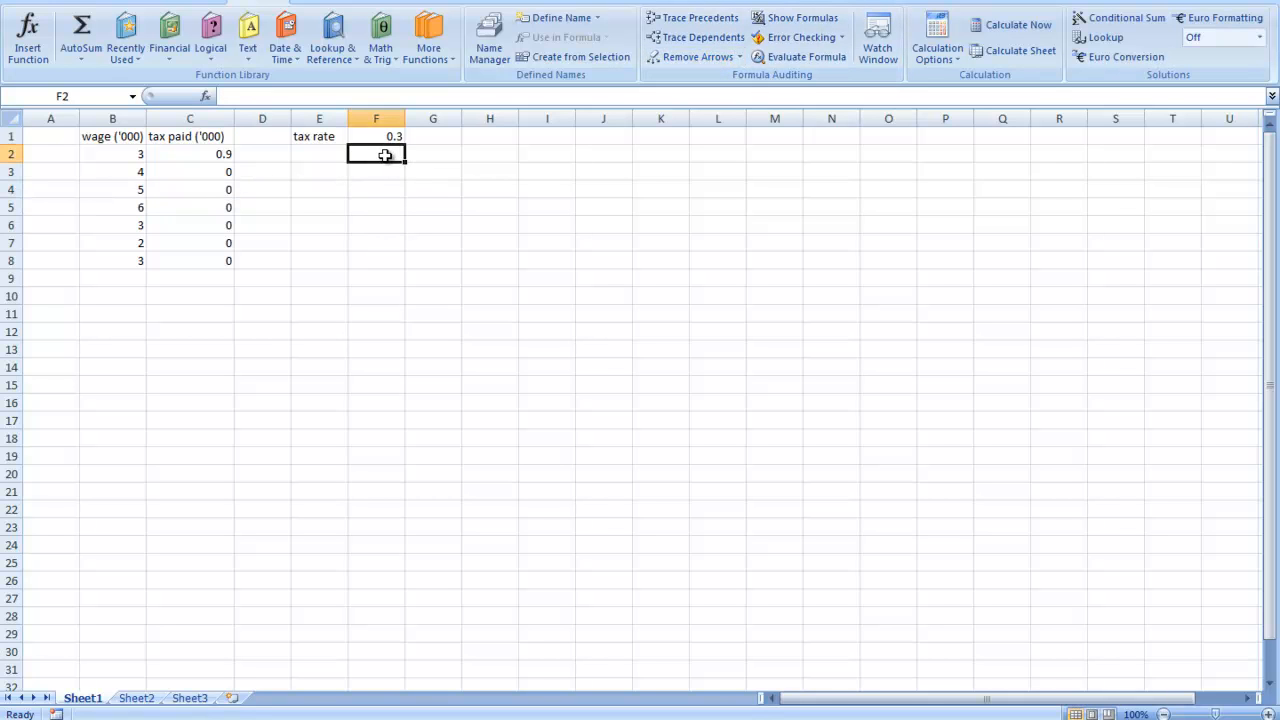
click(393, 136)
drag(408, 144, 405, 170)
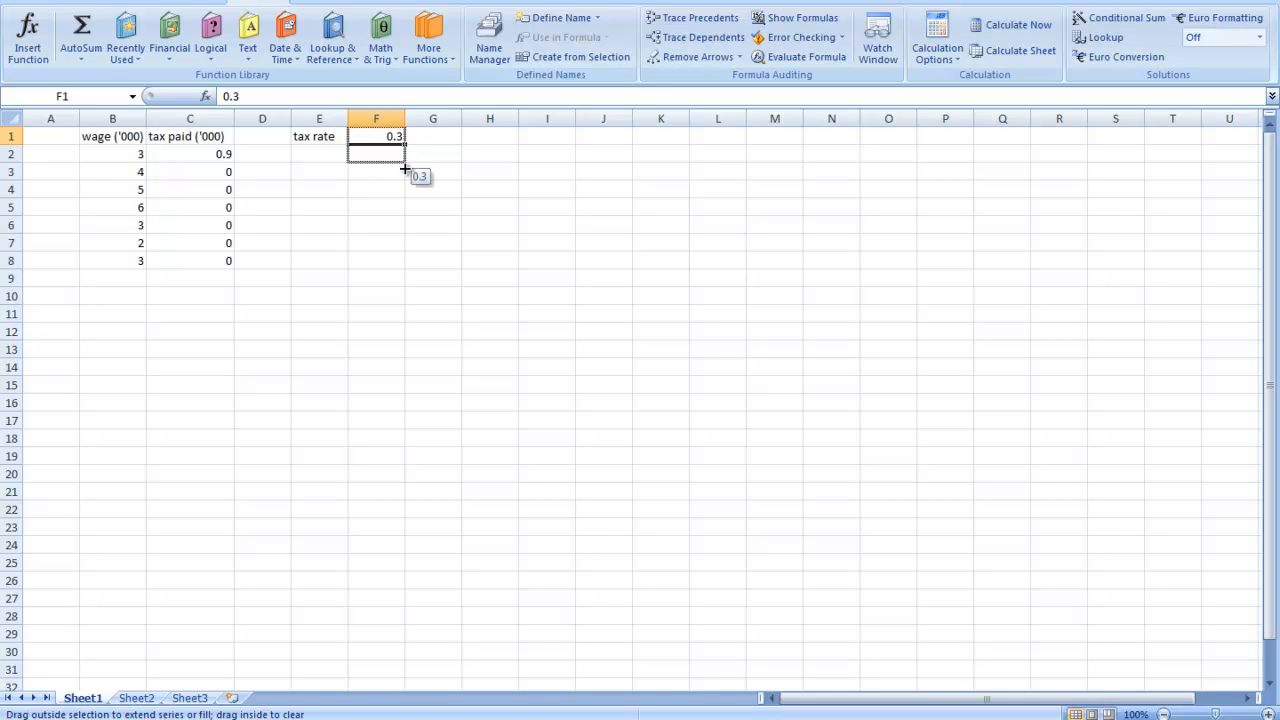
drag(405, 170, 405, 249)
click(451, 207)
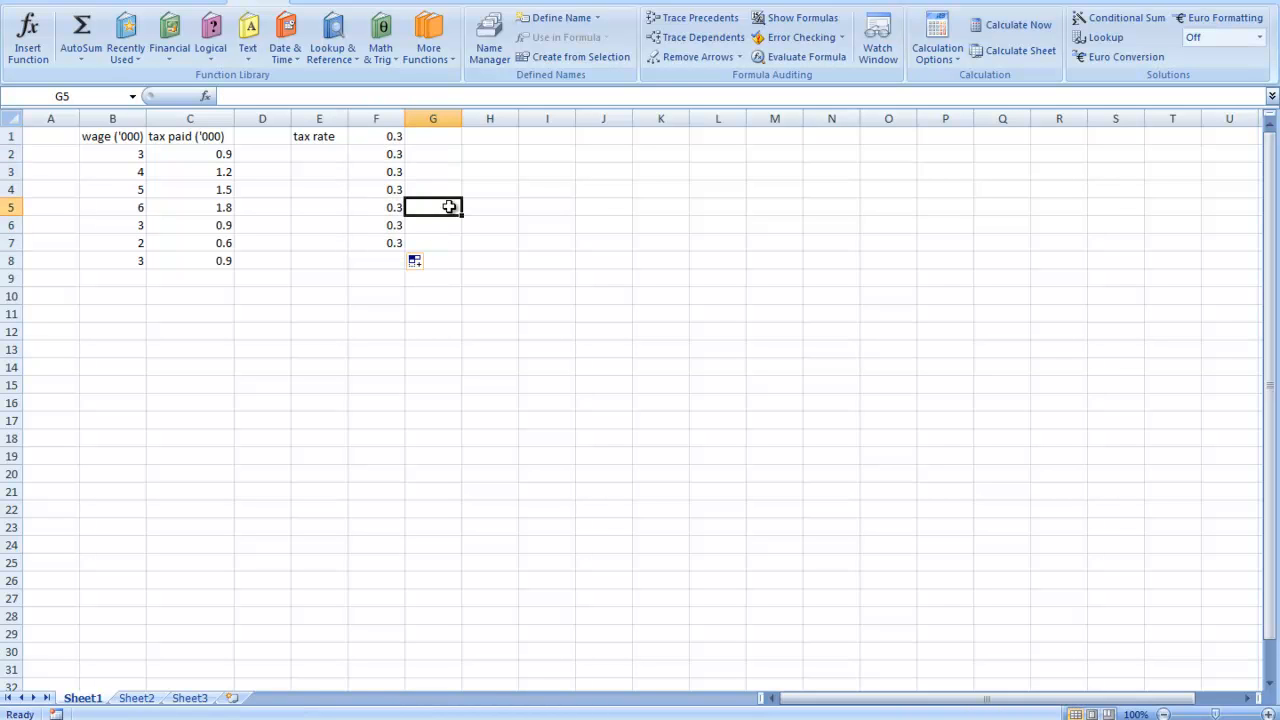
- Examine the tax paid formulas in column C and the wage and rate cells they reference
click(228, 157)
click(226, 170)
click(228, 203)
drag(230, 230, 232, 246)
click(231, 266)
click(374, 237)
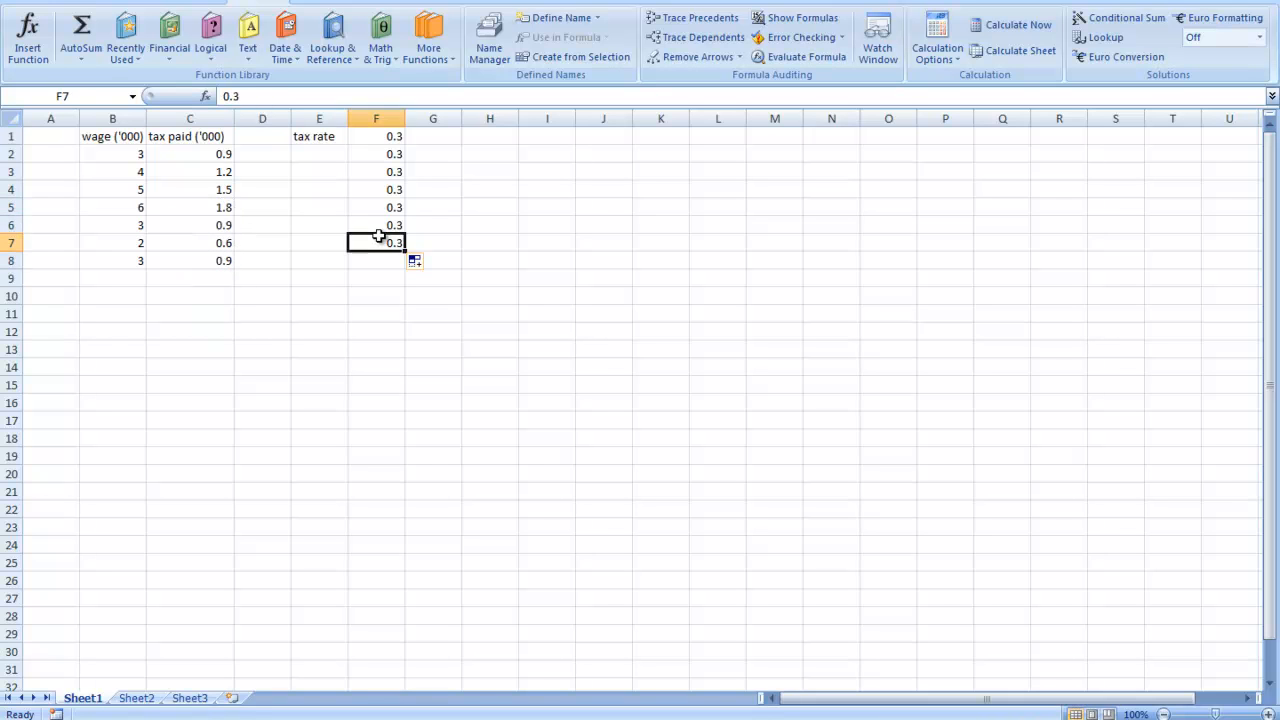
click(143, 264)
click(221, 157)
click(223, 170)
click(223, 156)
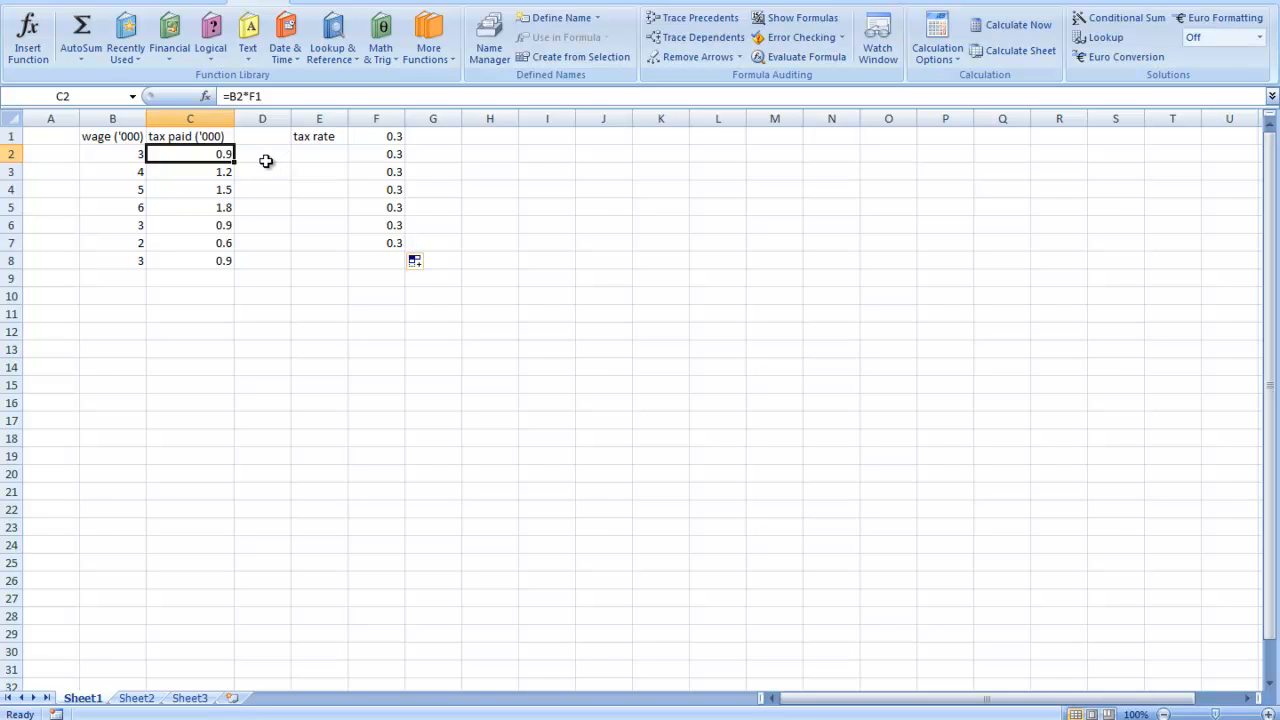
- Check the filled tax rate values in cells F1 to F7
click(396, 138)
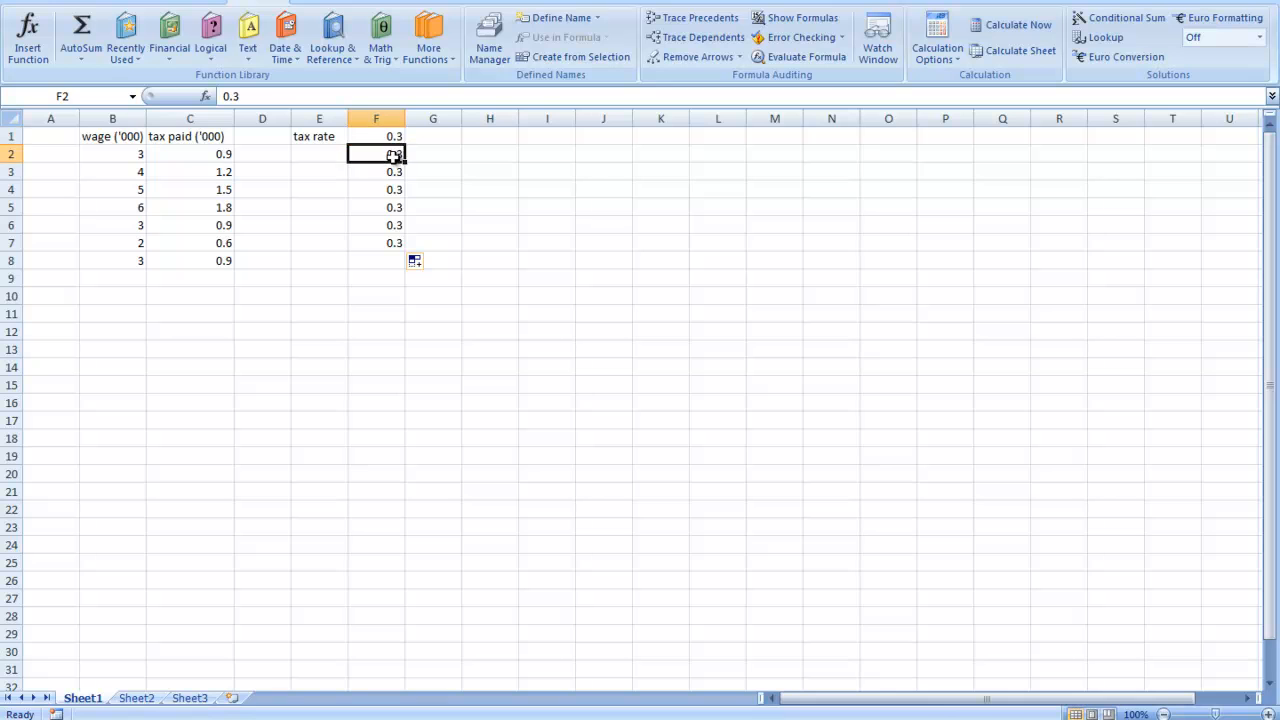
drag(391, 131, 392, 241)
drag(393, 153, 383, 238)
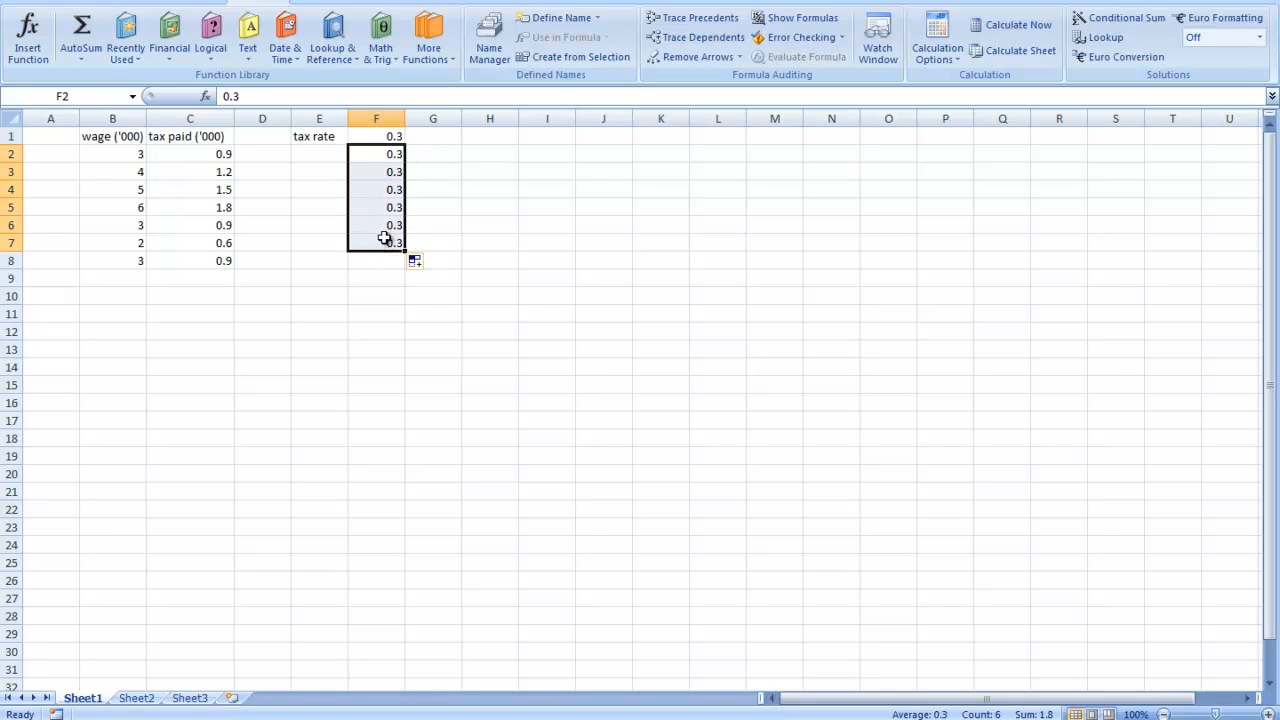
click(395, 243)
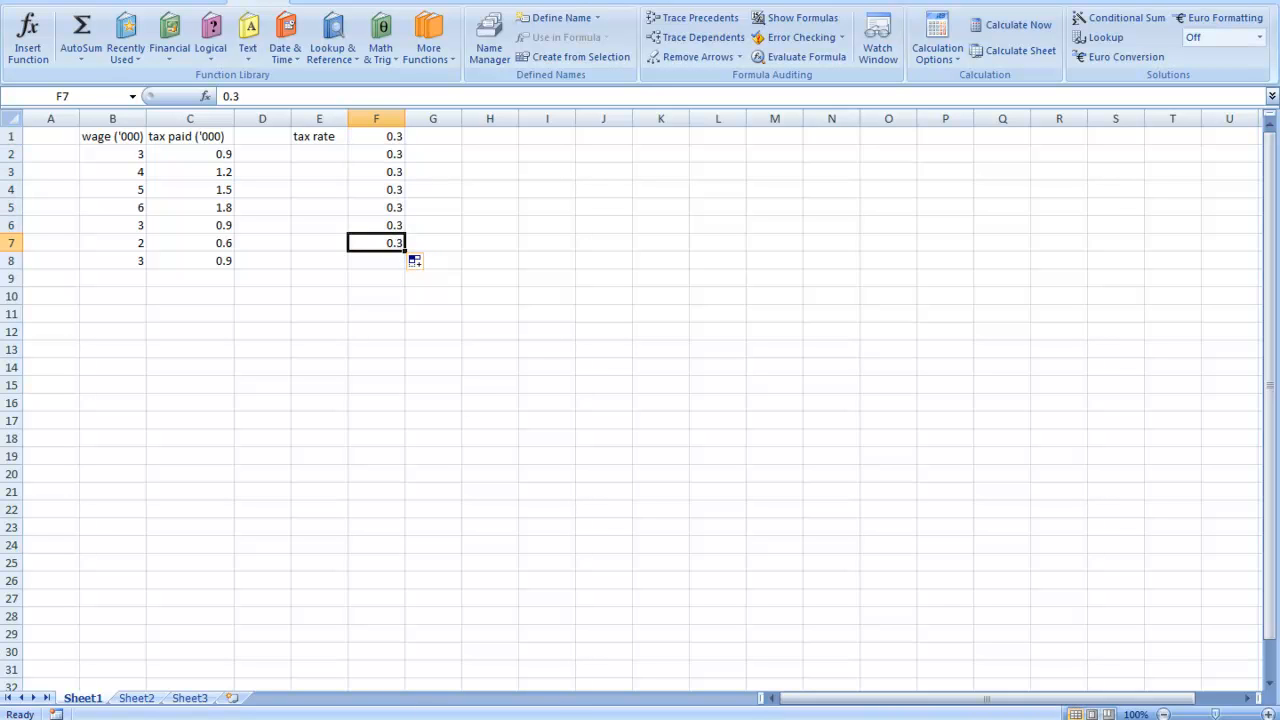
- Show the presentation slide titled The Basics and return to the Excel worksheet
mouse_move(451, 691)
click(481, 659)
click(443, 420)
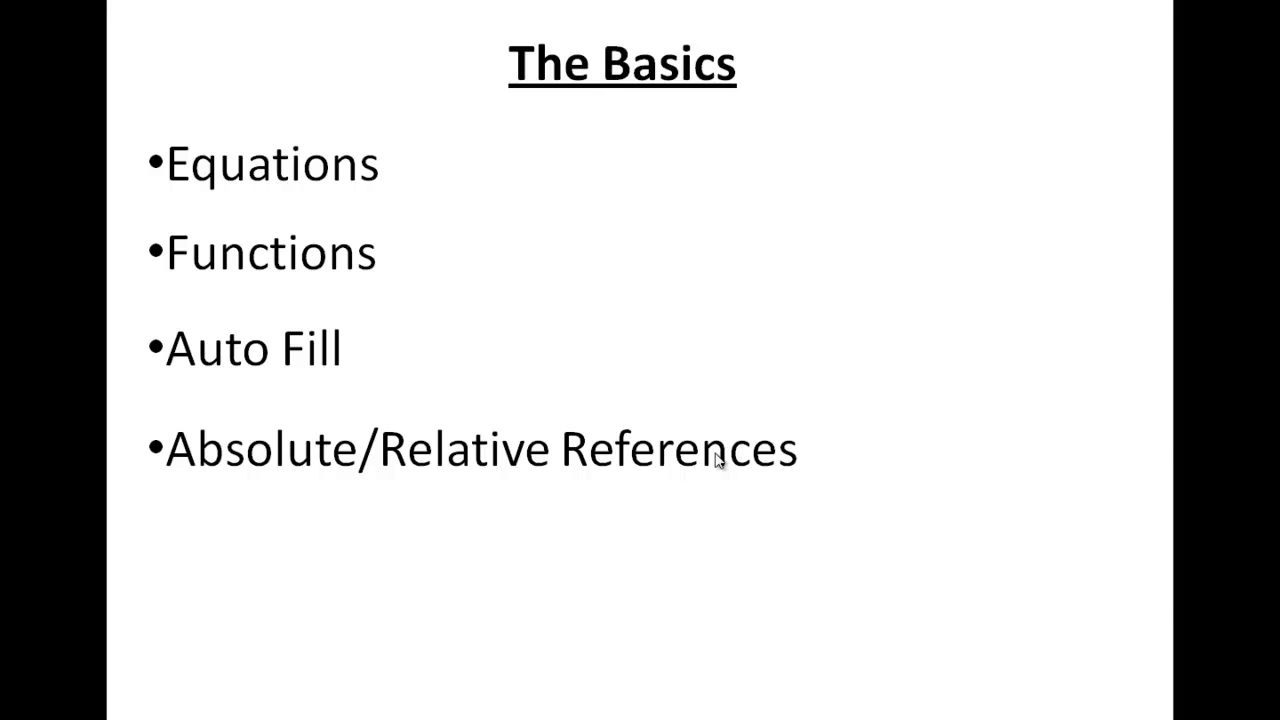
key(alt+Tab)
- Clear the copied tax rates from cells F2 to F7, keeping only the rate in F1
drag(394, 158, 383, 240)
key(BackSpace)
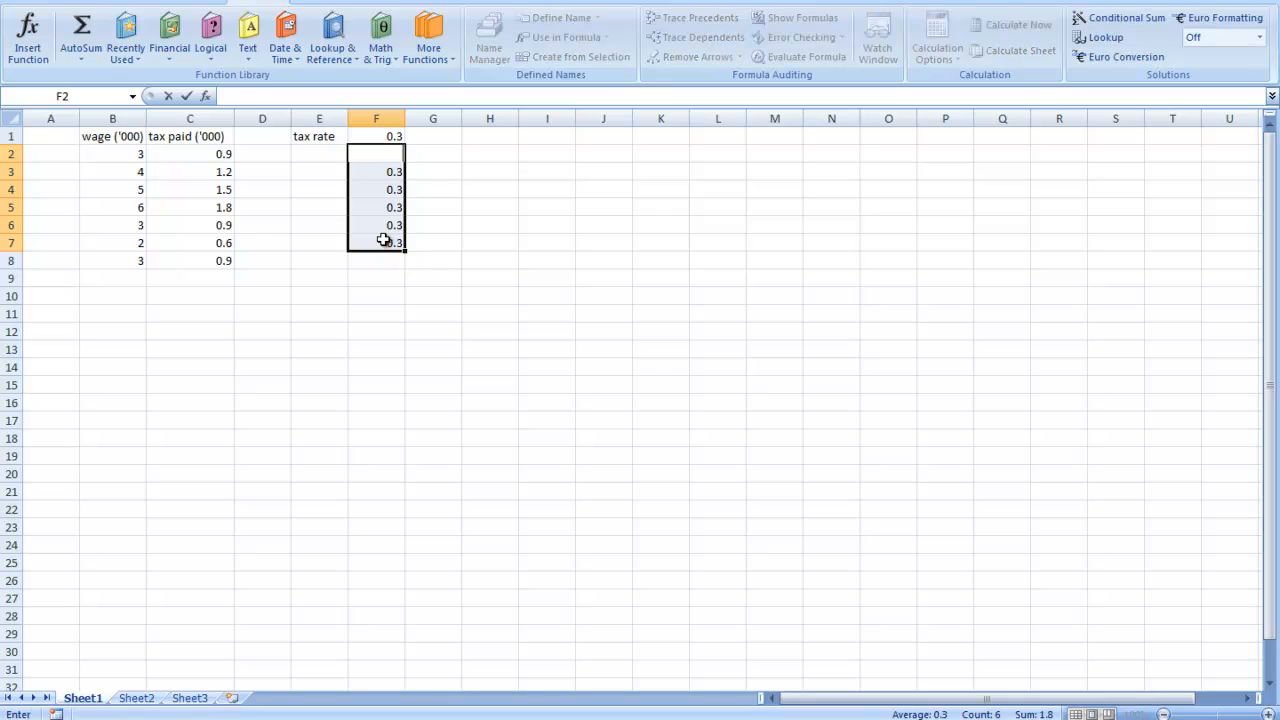
click(398, 174)
key(Delete)
drag(386, 186, 381, 245)
key(Delete)
click(322, 227)
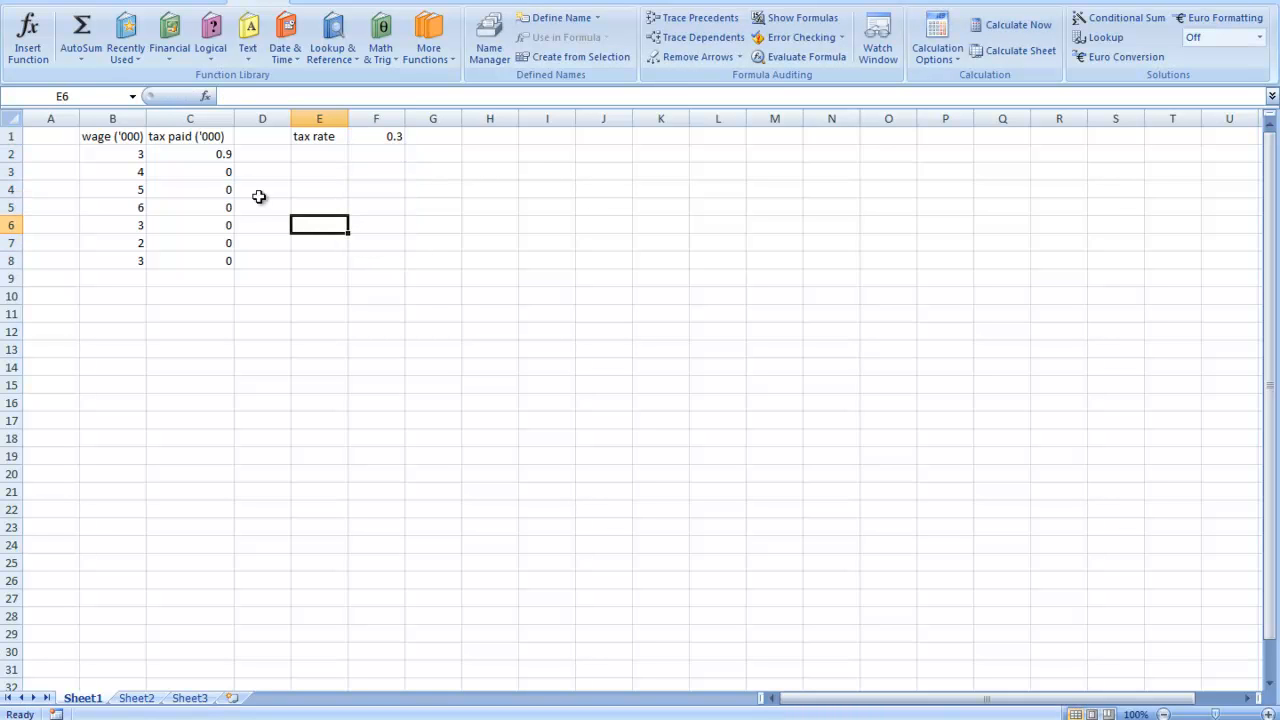
- Check the tax paid formula in cell C3 and the cells it references
click(218, 174)
double_click(218, 176)
click(240, 208)
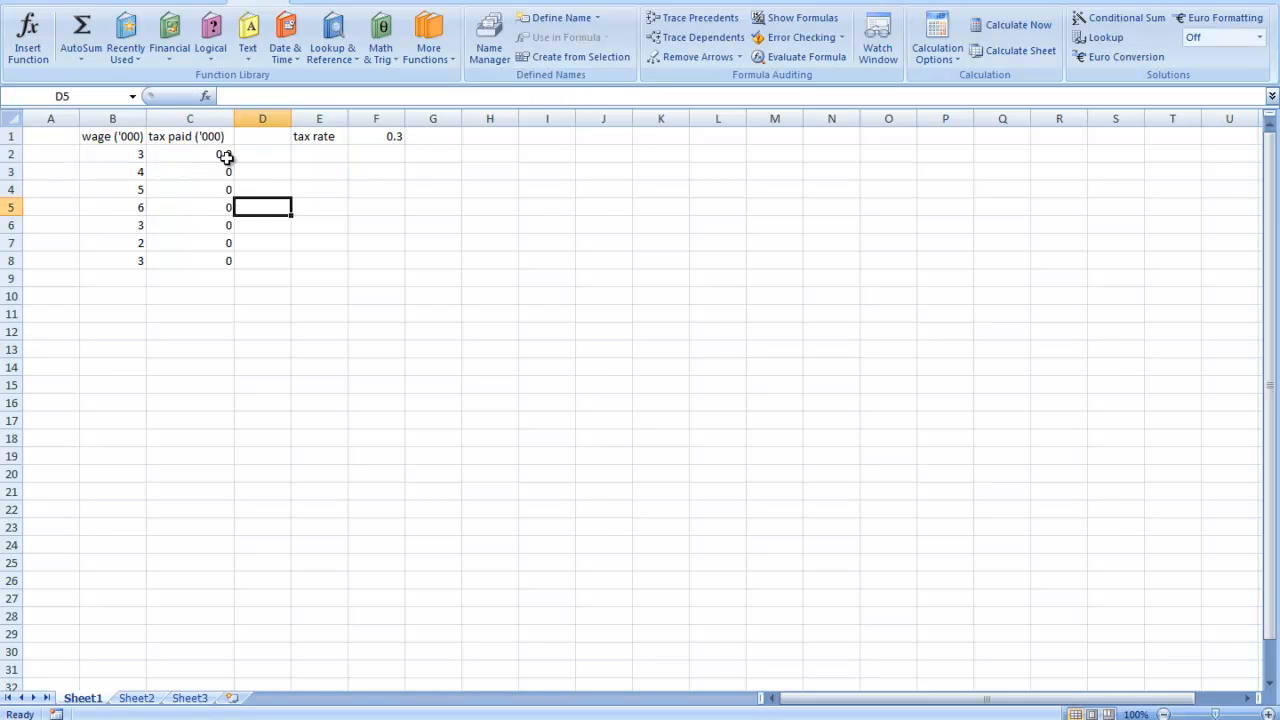
- Make the tax rate reference in C2 absolute as =B2*$F$1 and Auto Fill the formula down to C8
click(227, 156)
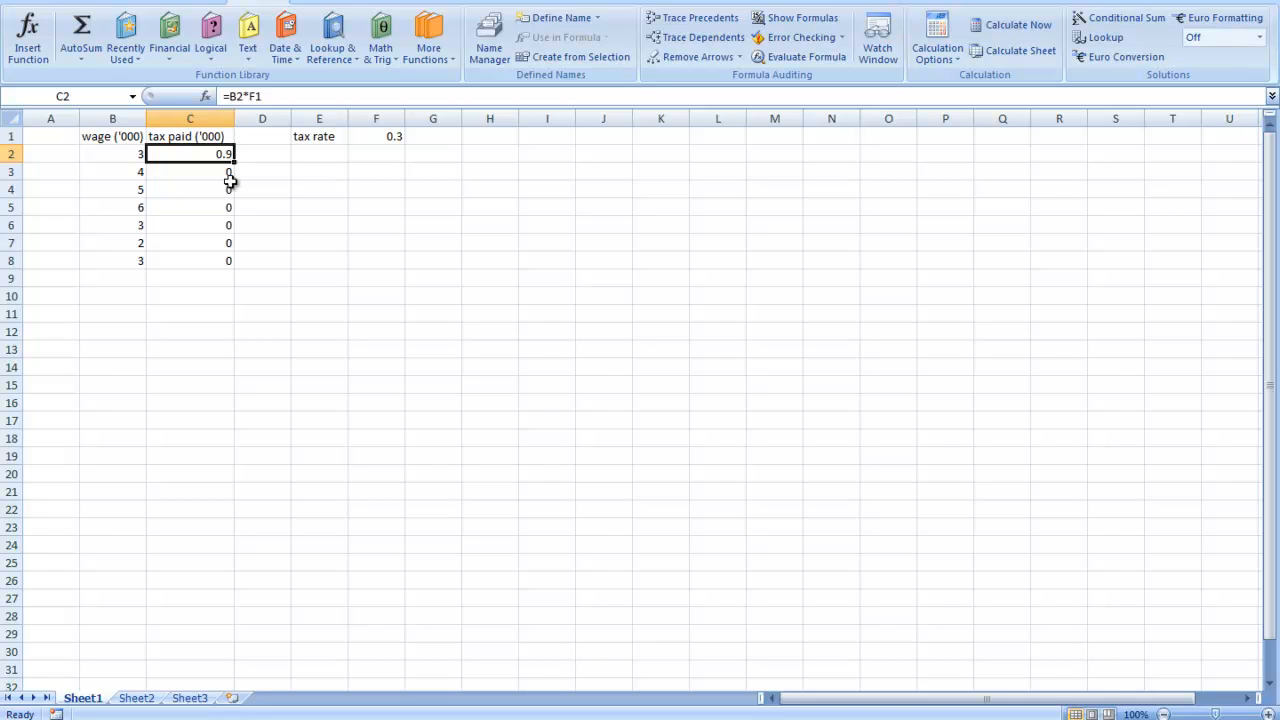
double_click(252, 96)
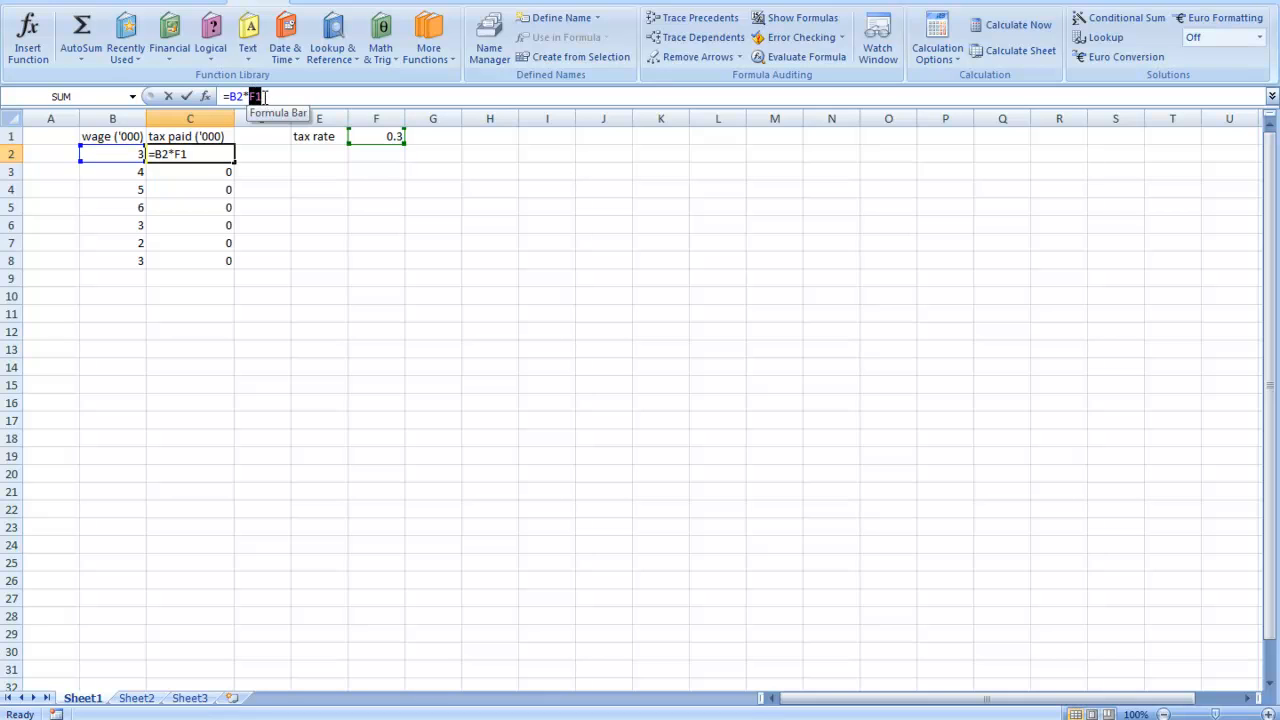
click(377, 134)
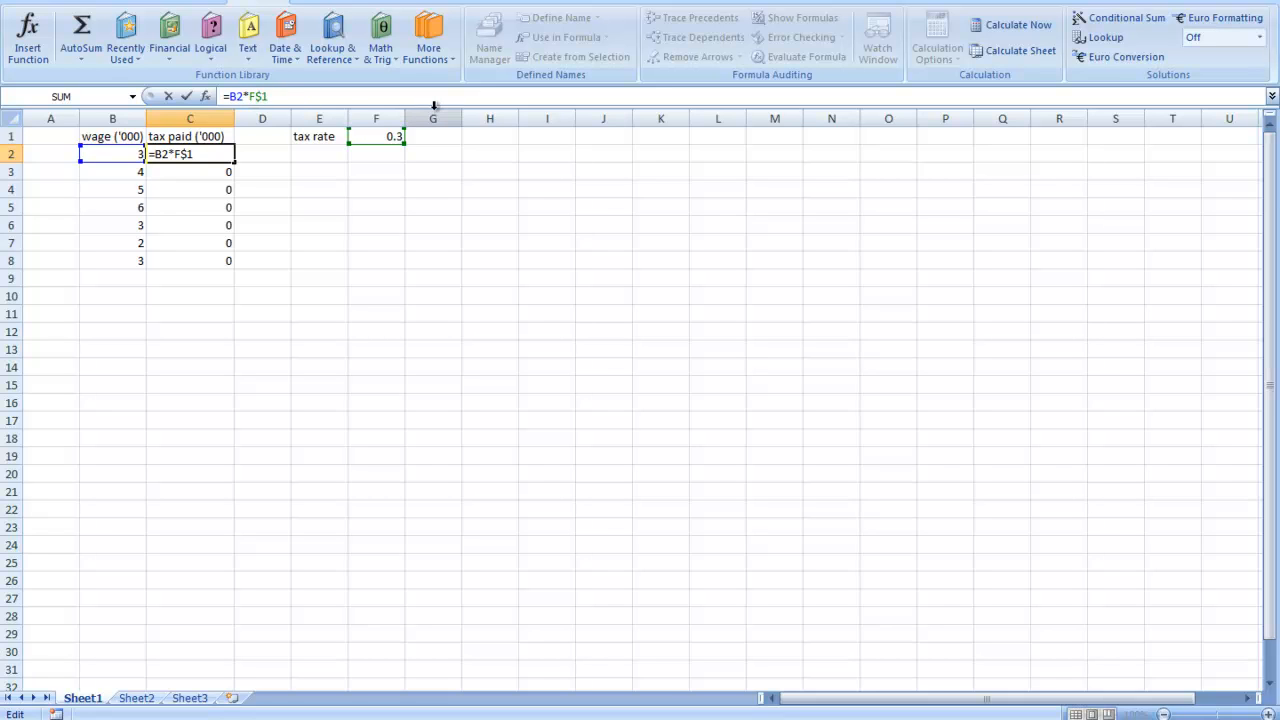
text($)
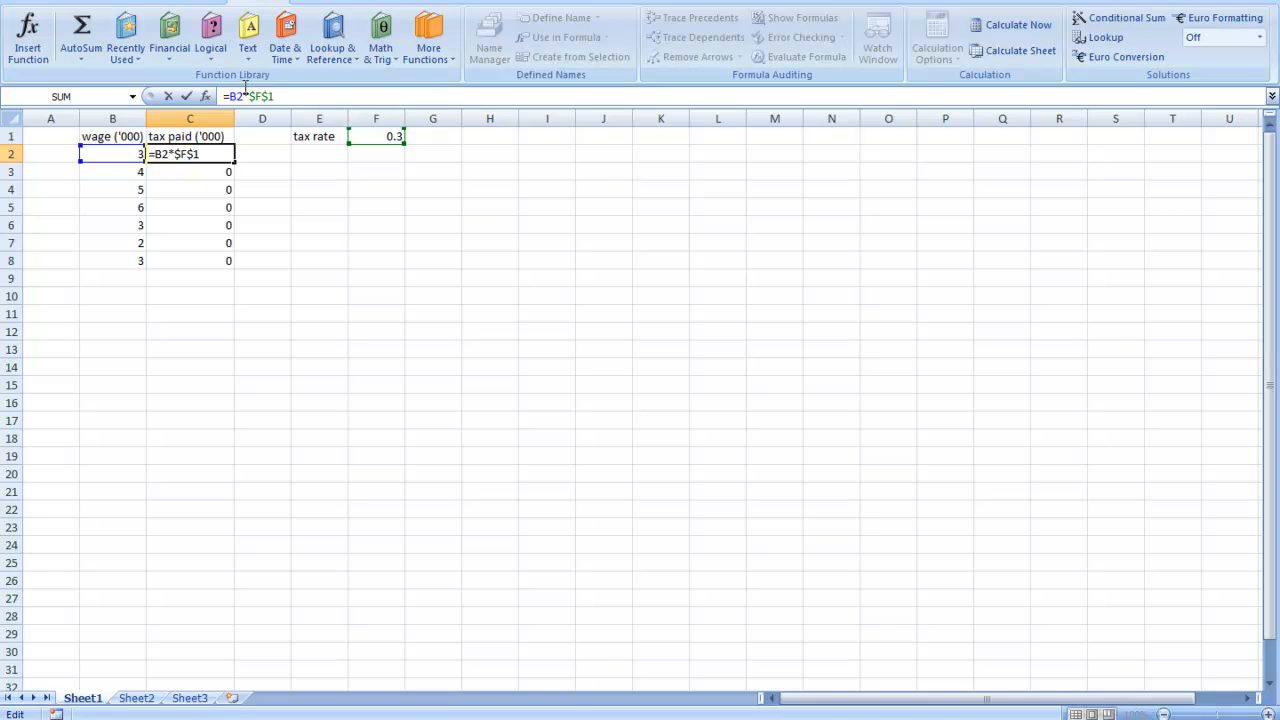
click(253, 96)
key(Return)
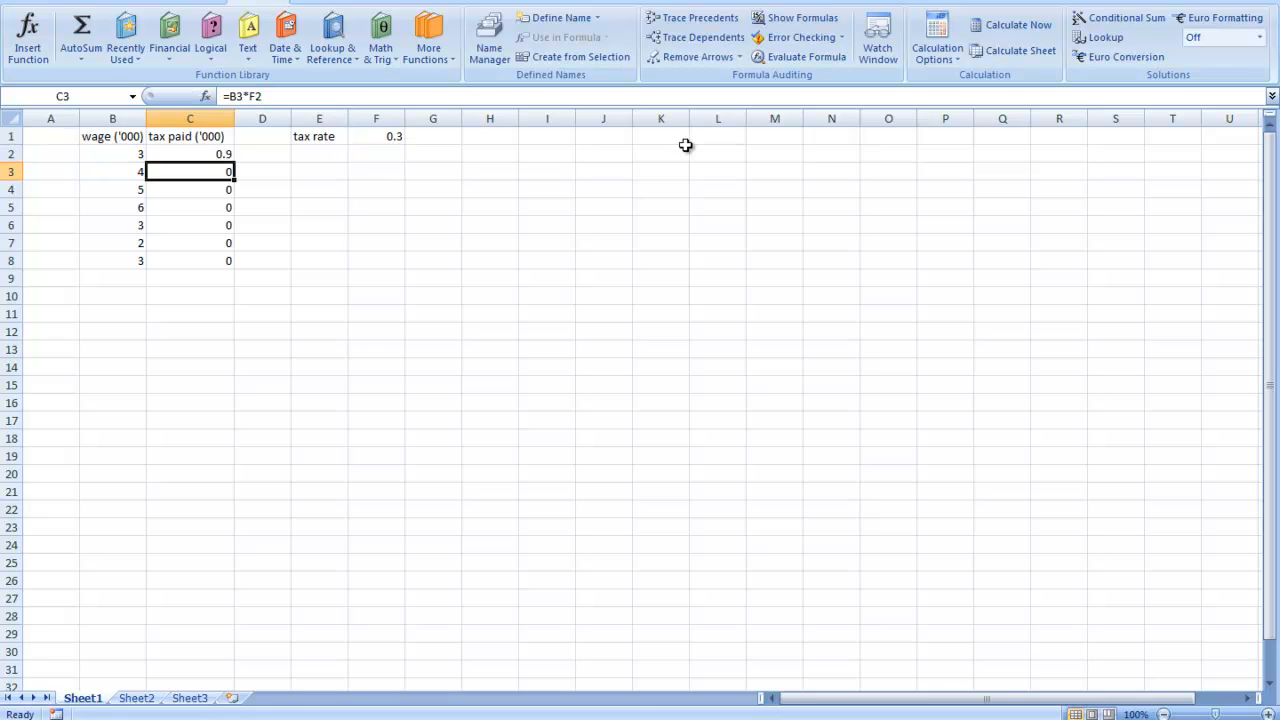
click(220, 155)
drag(238, 162, 240, 268)
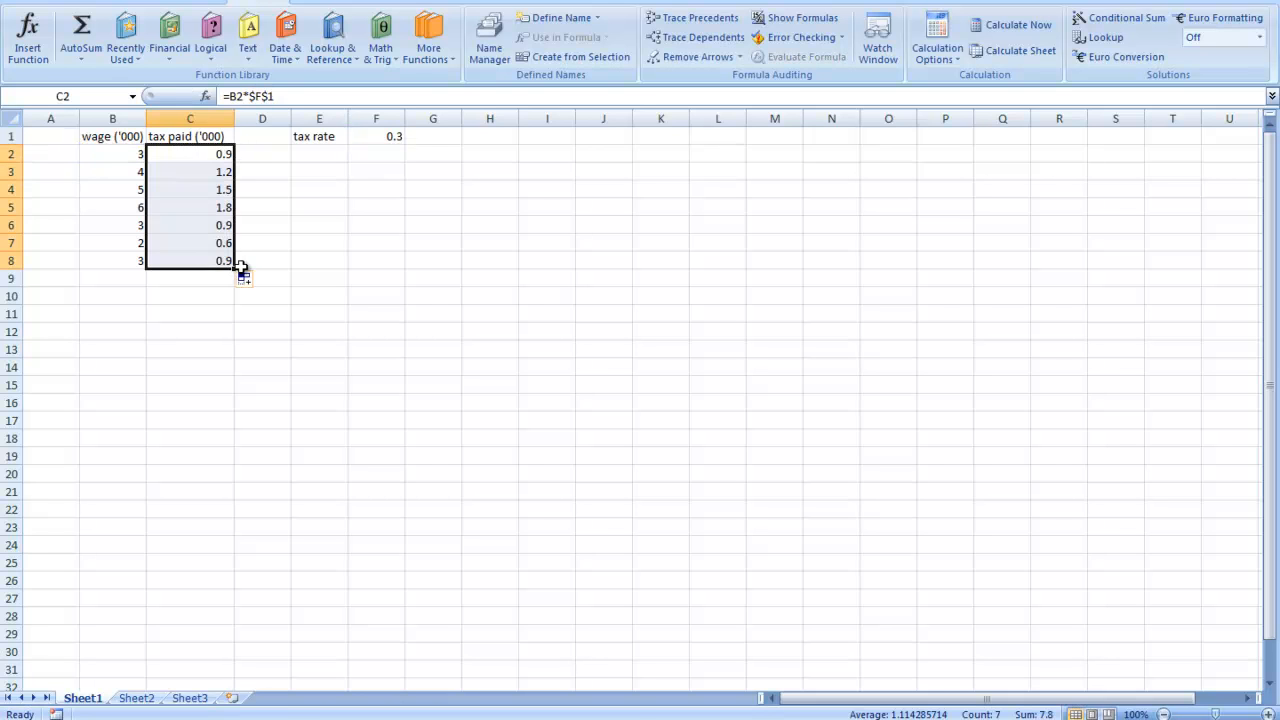
- Compare the filled tax paid formulas in cells C2, C3 and C4
click(219, 170)
click(224, 193)
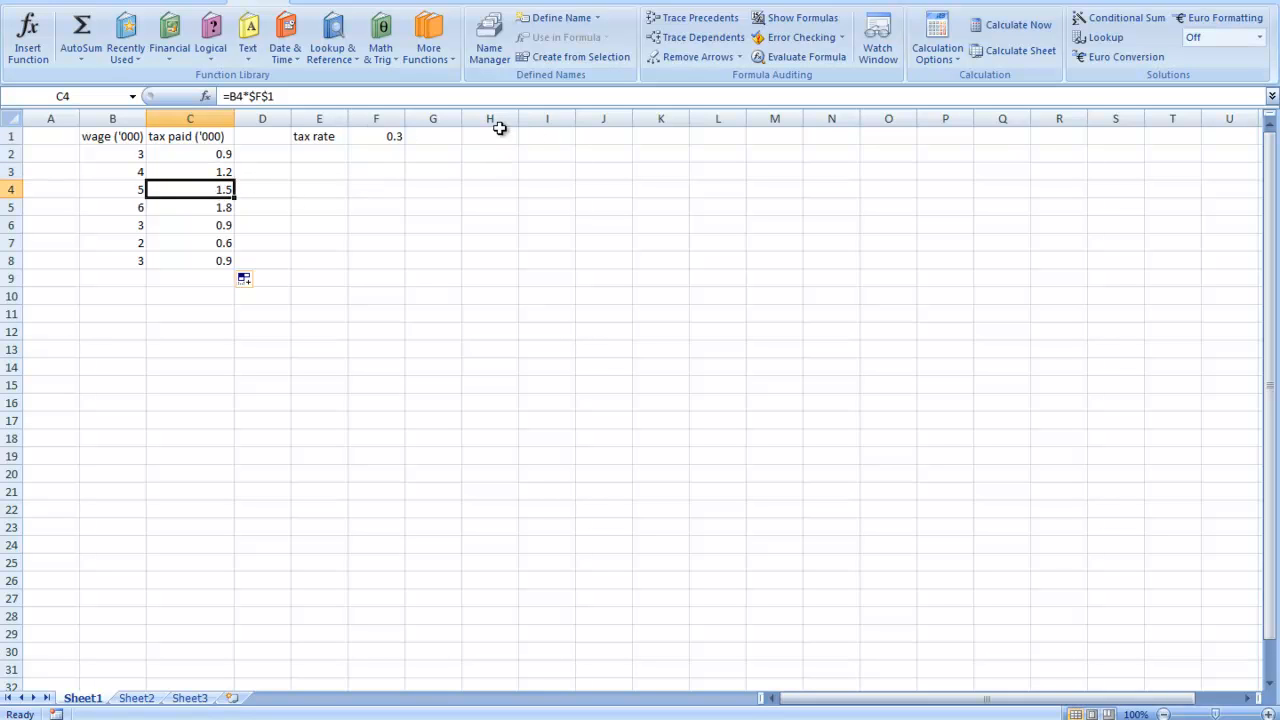
click(226, 172)
click(220, 155)
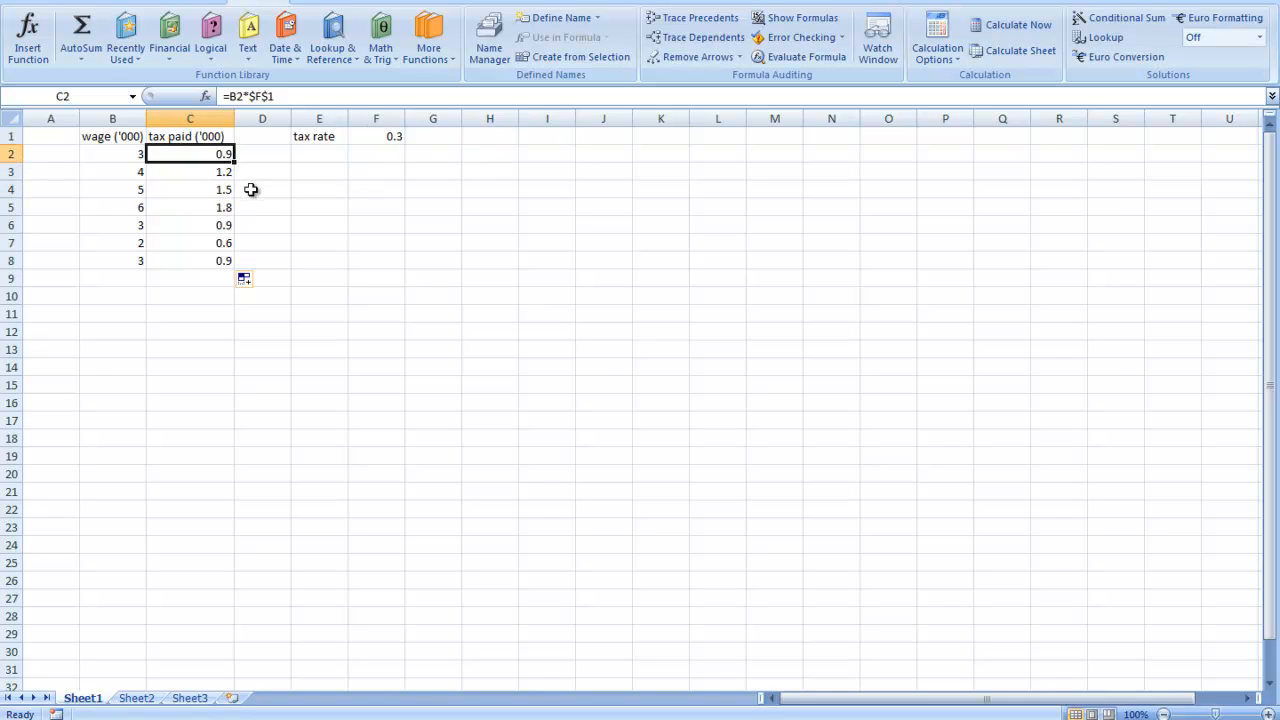
click(226, 174)
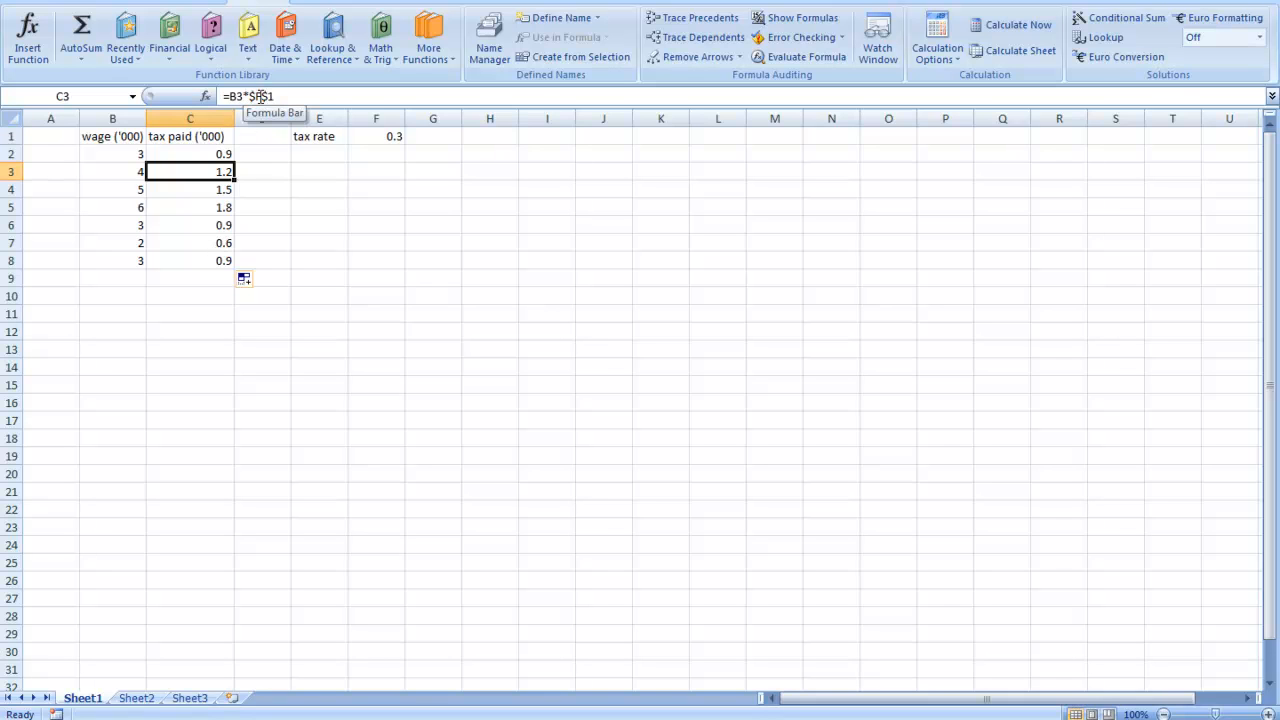
- Change the formula in C2 to =B2*F$1, fixing only the row, and Auto Fill it down to C8
click(222, 151)
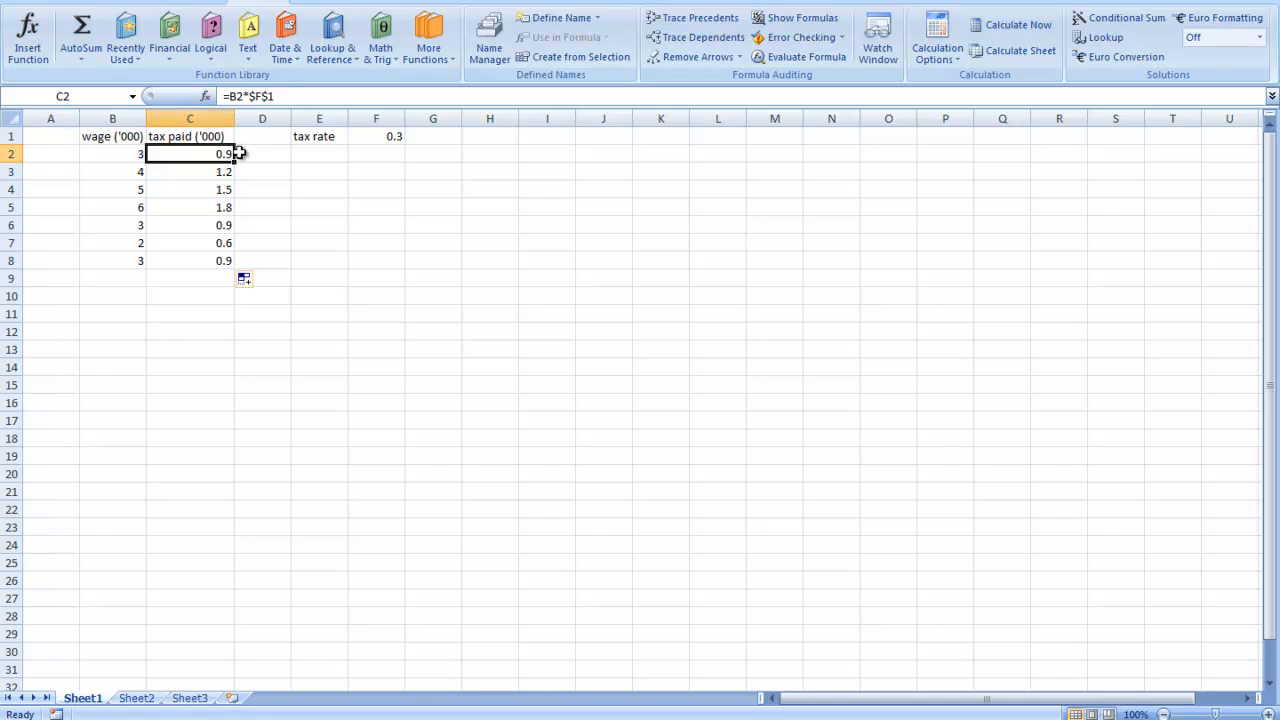
click(258, 96)
key(BackSpace)
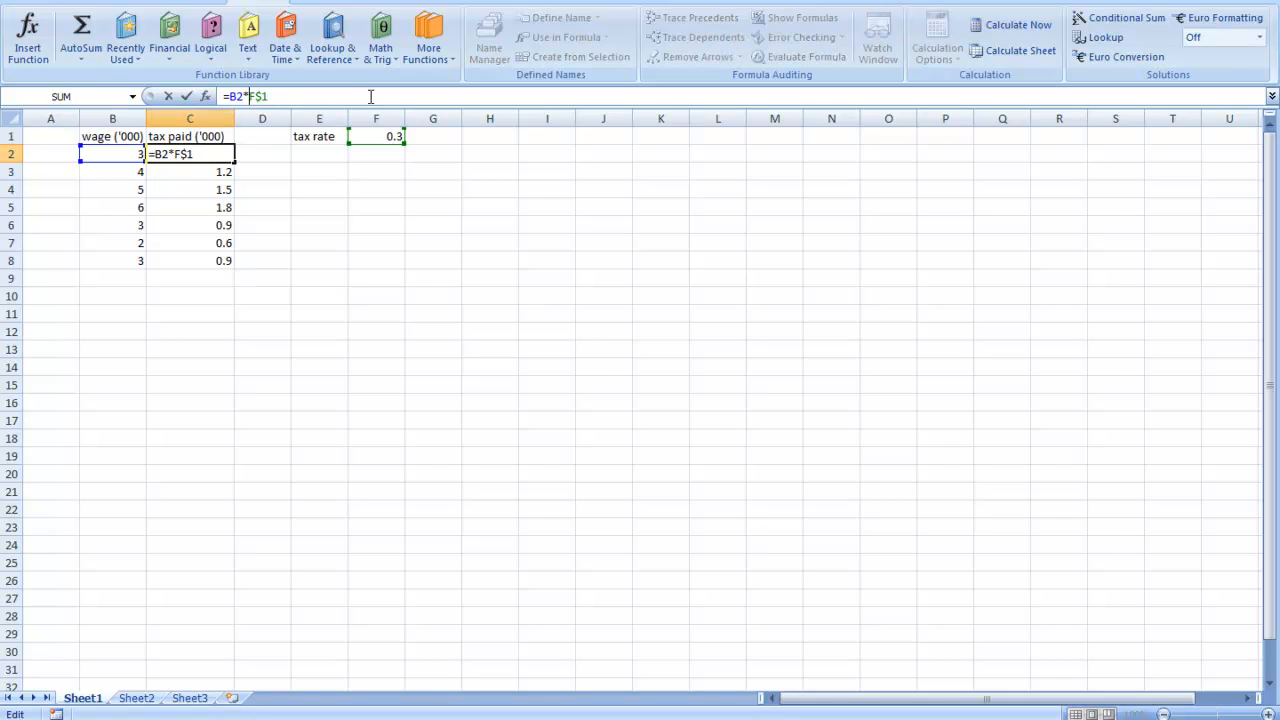
key(Return)
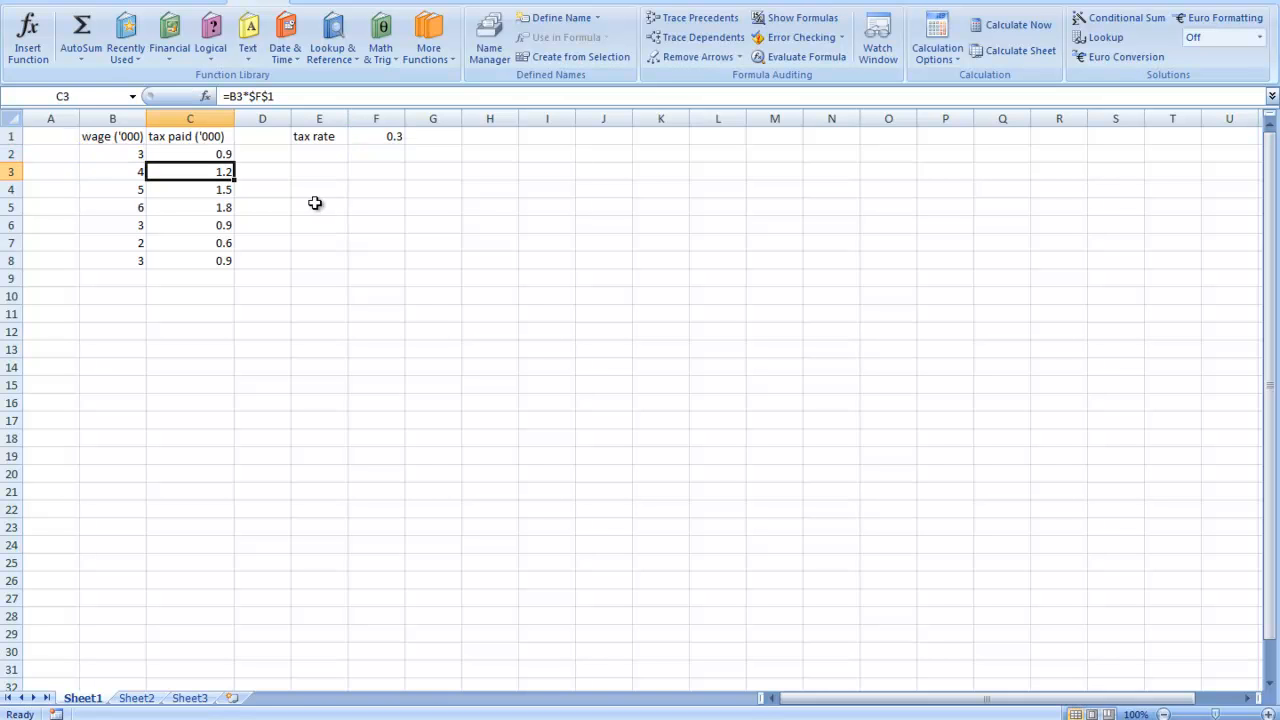
click(228, 156)
drag(236, 160, 238, 264)
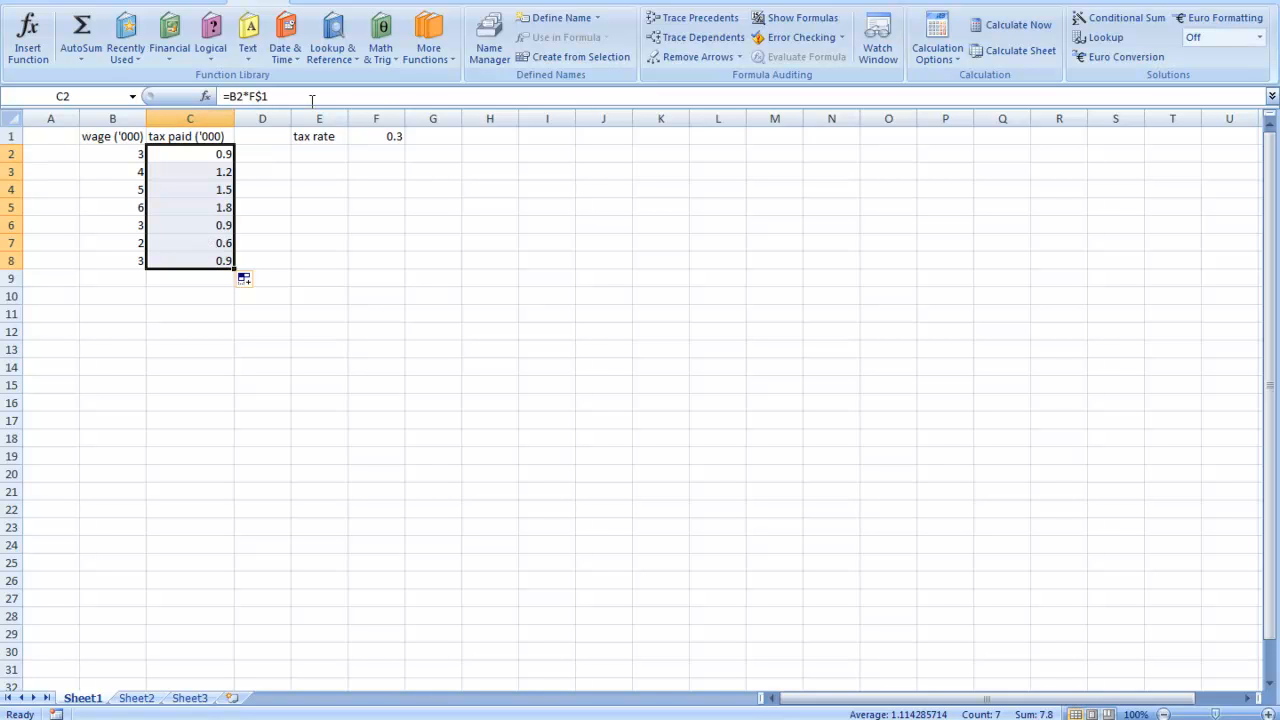
- Enter the values 3, 4, 5, 6 and 3 across cells F10 to J10
click(186, 332)
click(187, 299)
click(284, 314)
click(386, 301)
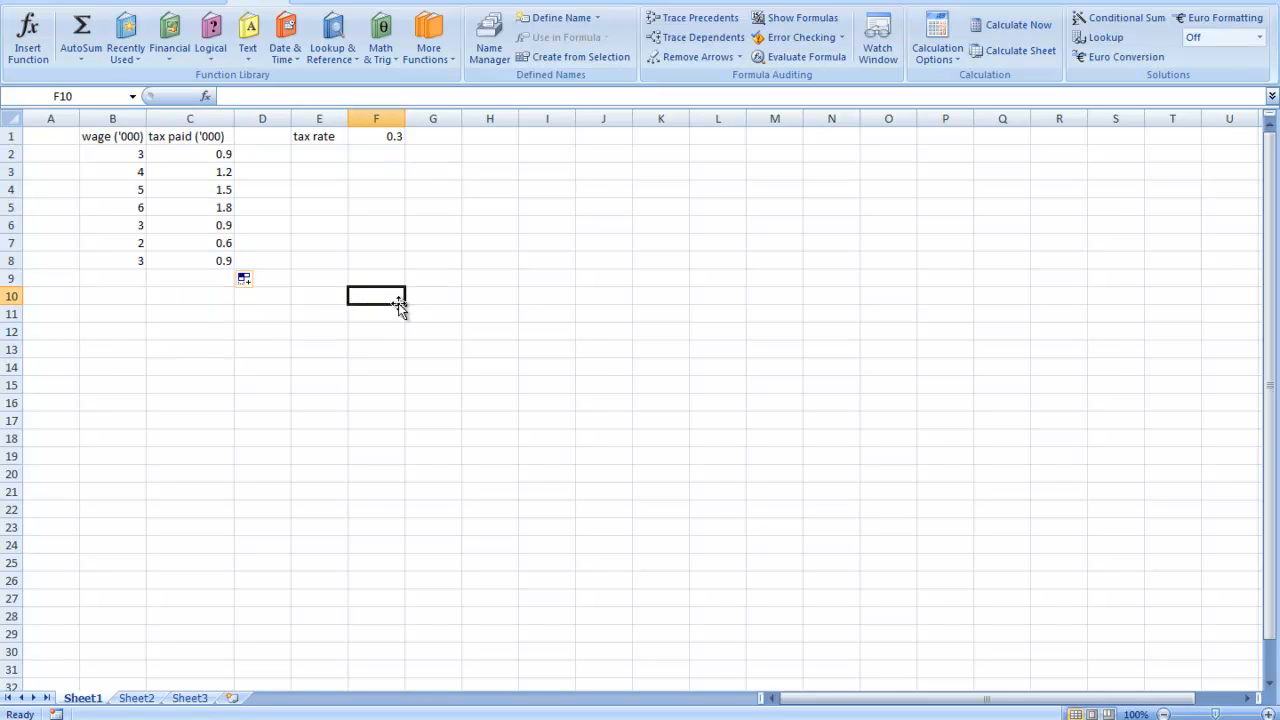
text(3)
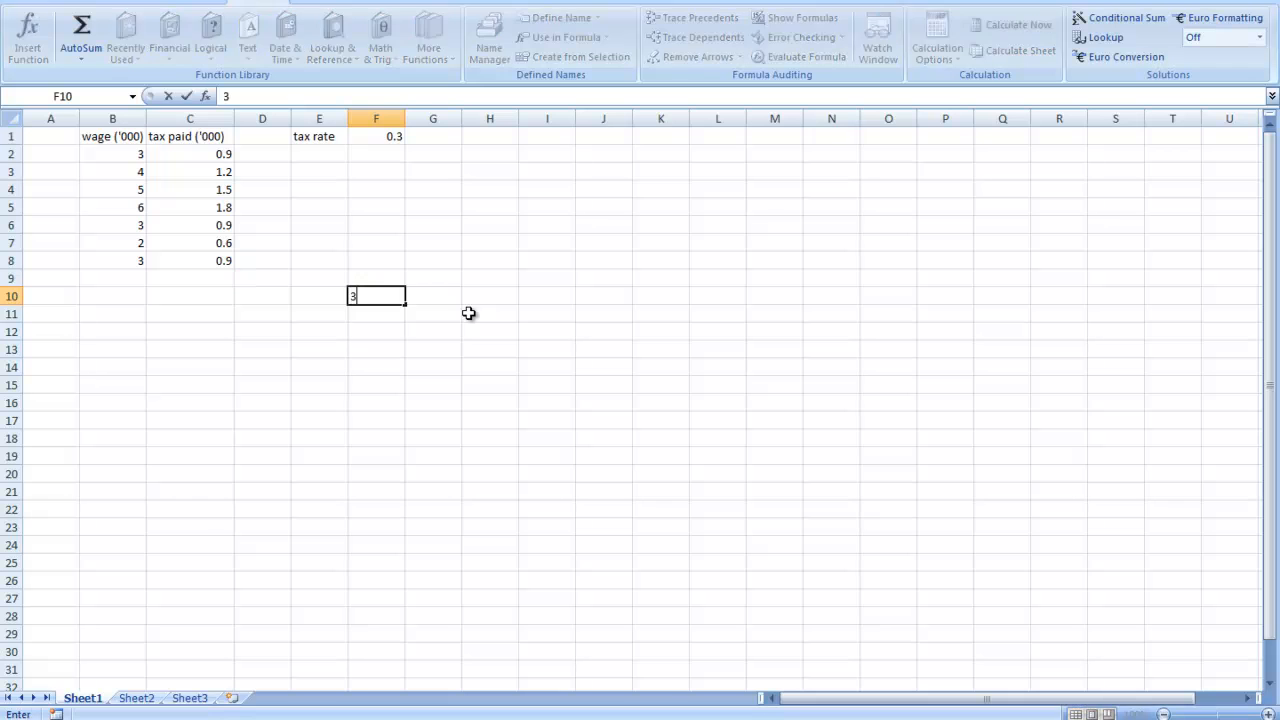
click(440, 297)
text(4)
click(500, 296)
text(5)
click(551, 297)
text(6)
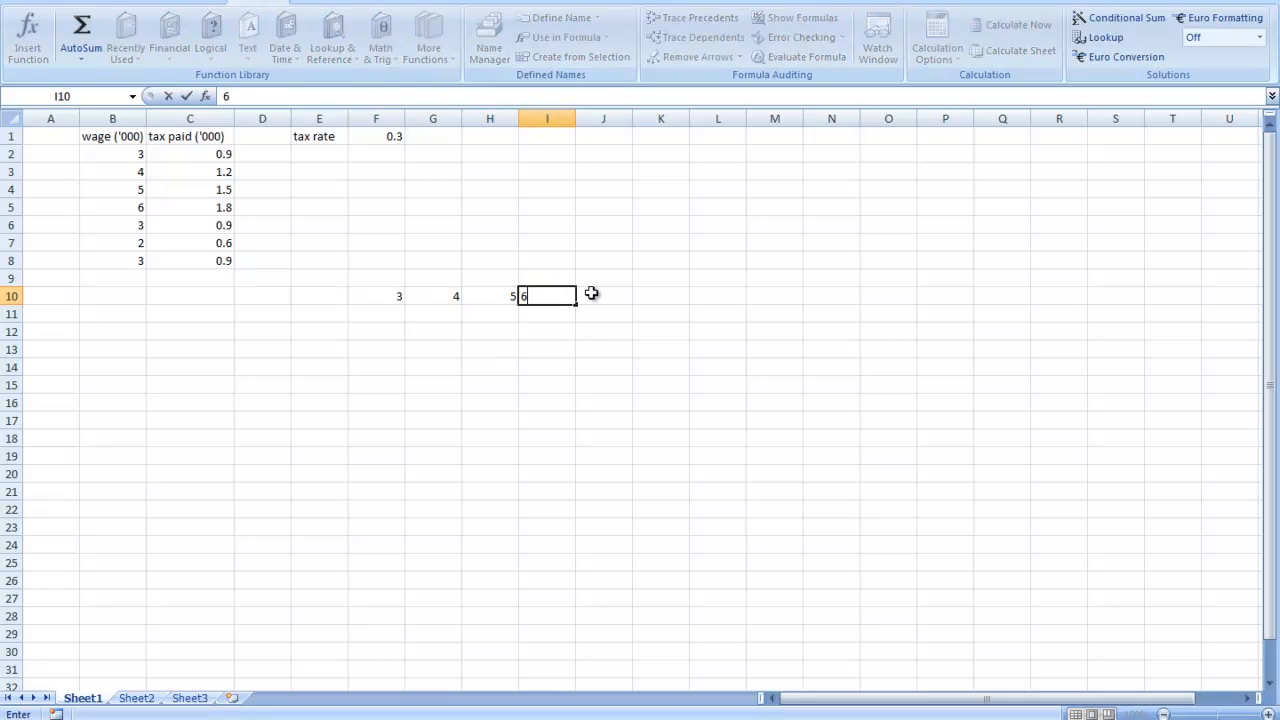
key(Return)
click(605, 296)
text(3)
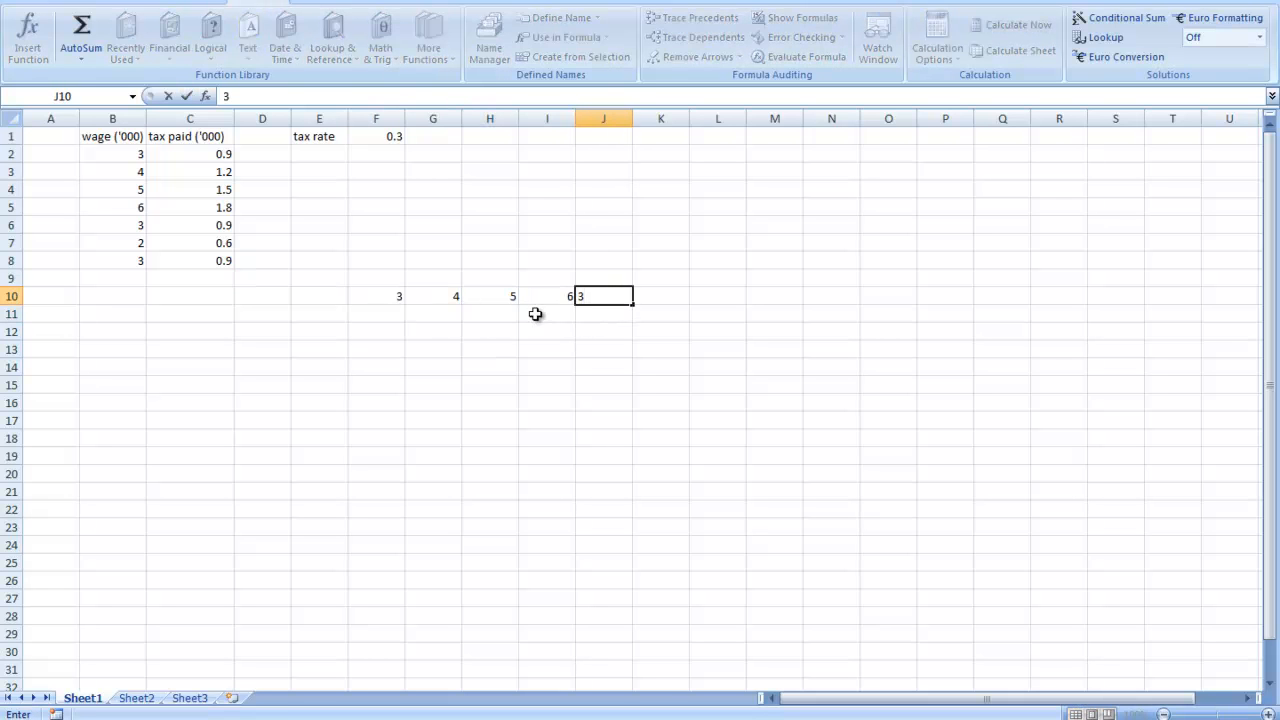
click(537, 315)
- Enter the formula =F10*F1 in cell F11 and Auto Fill it across to J11
click(377, 318)
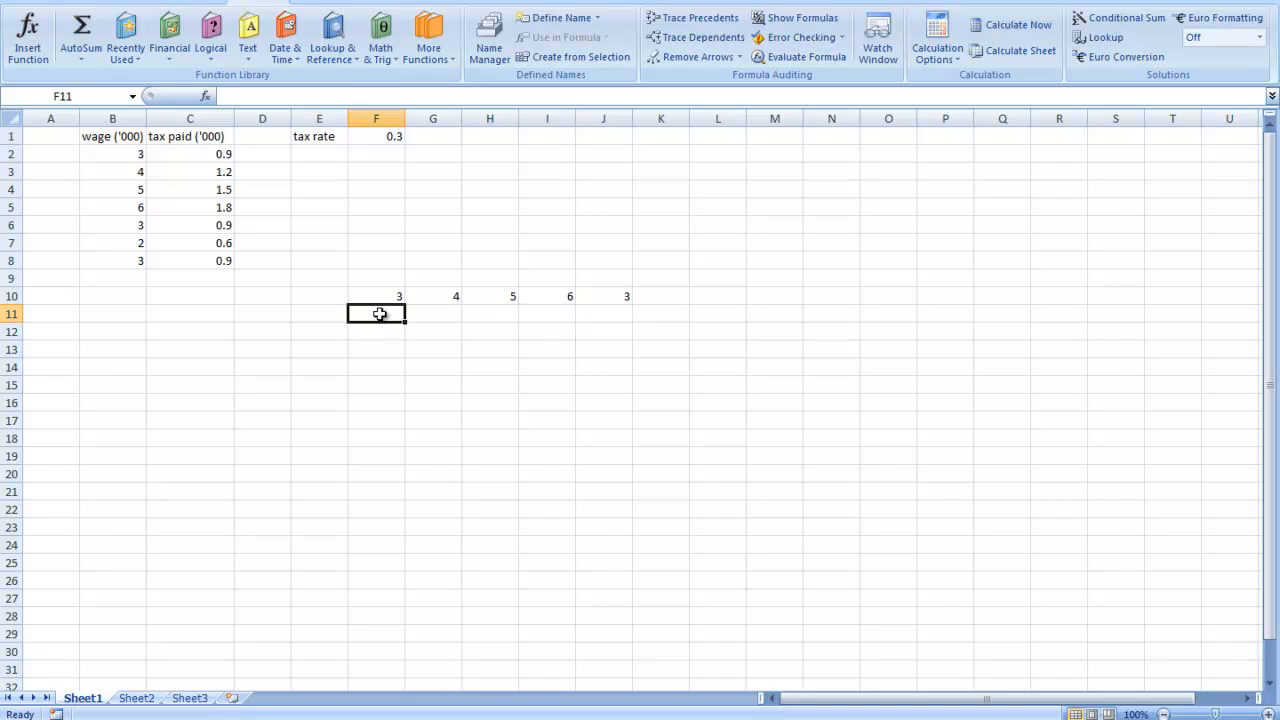
text(=)
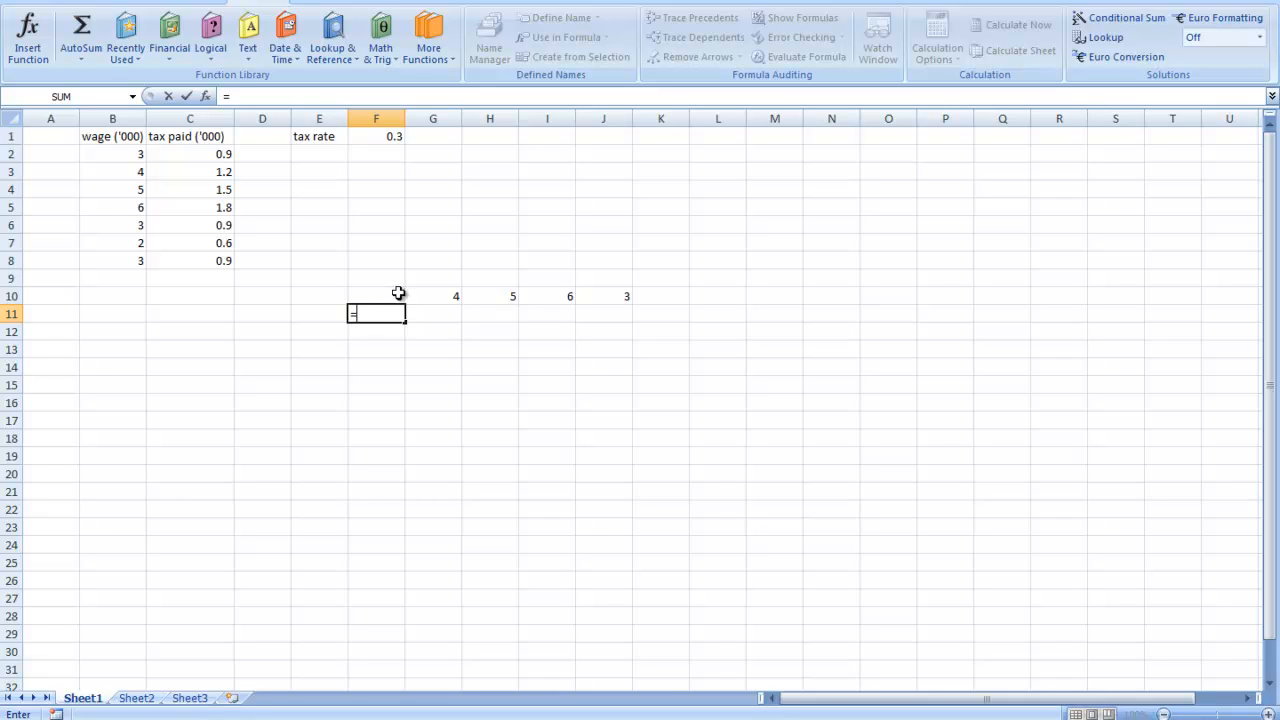
click(386, 296)
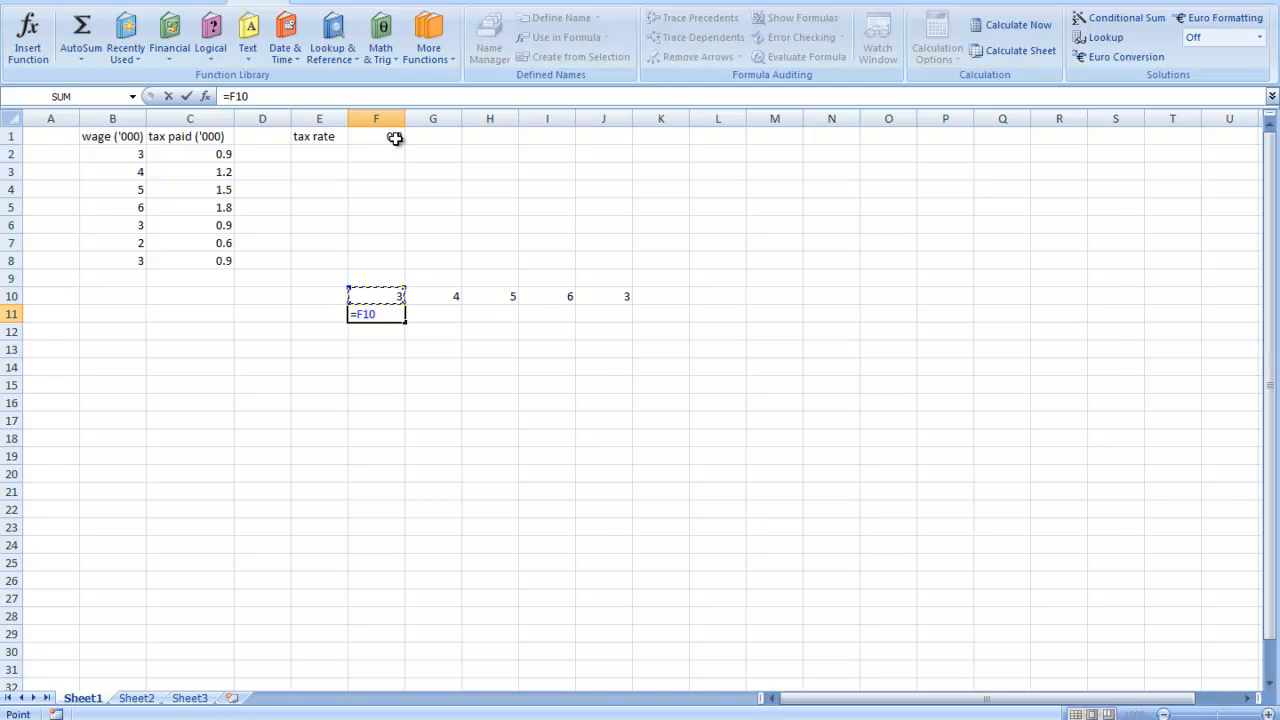
text(*)
click(396, 139)
key(Return)
click(398, 315)
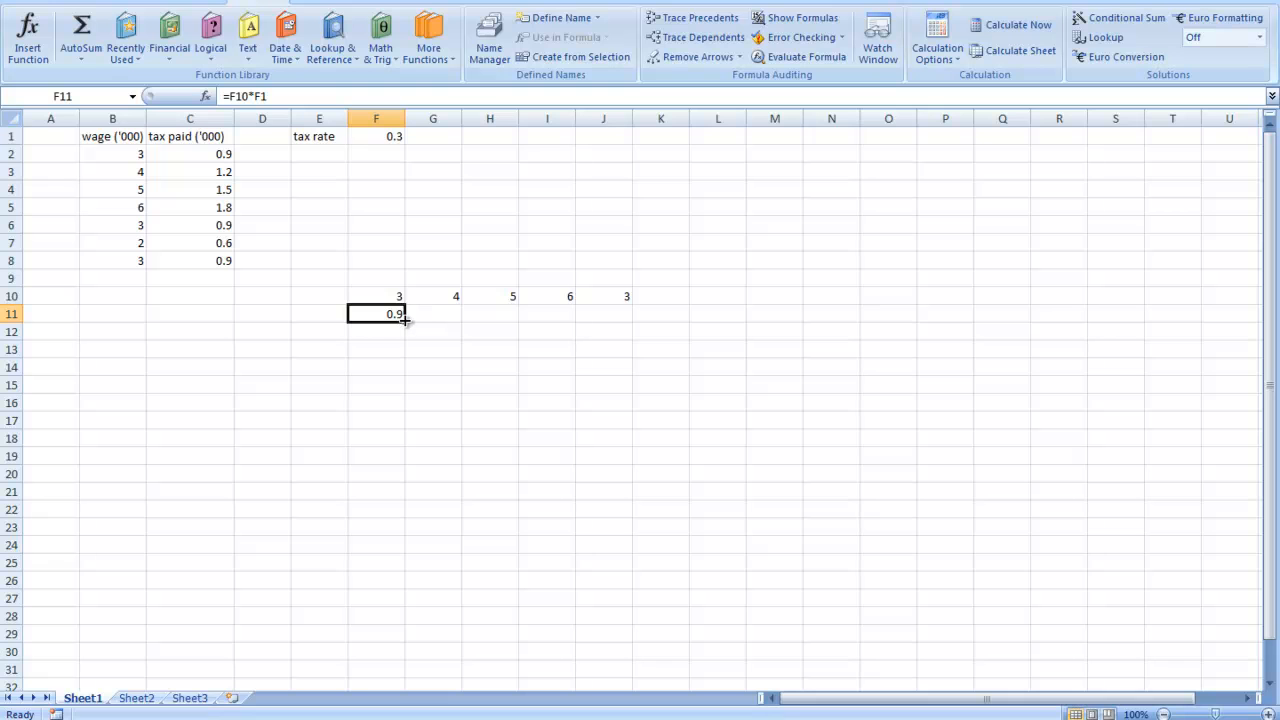
drag(406, 324, 631, 318)
- Check the filled formulas in cells G11 and H11
click(441, 314)
click(510, 314)
click(441, 314)
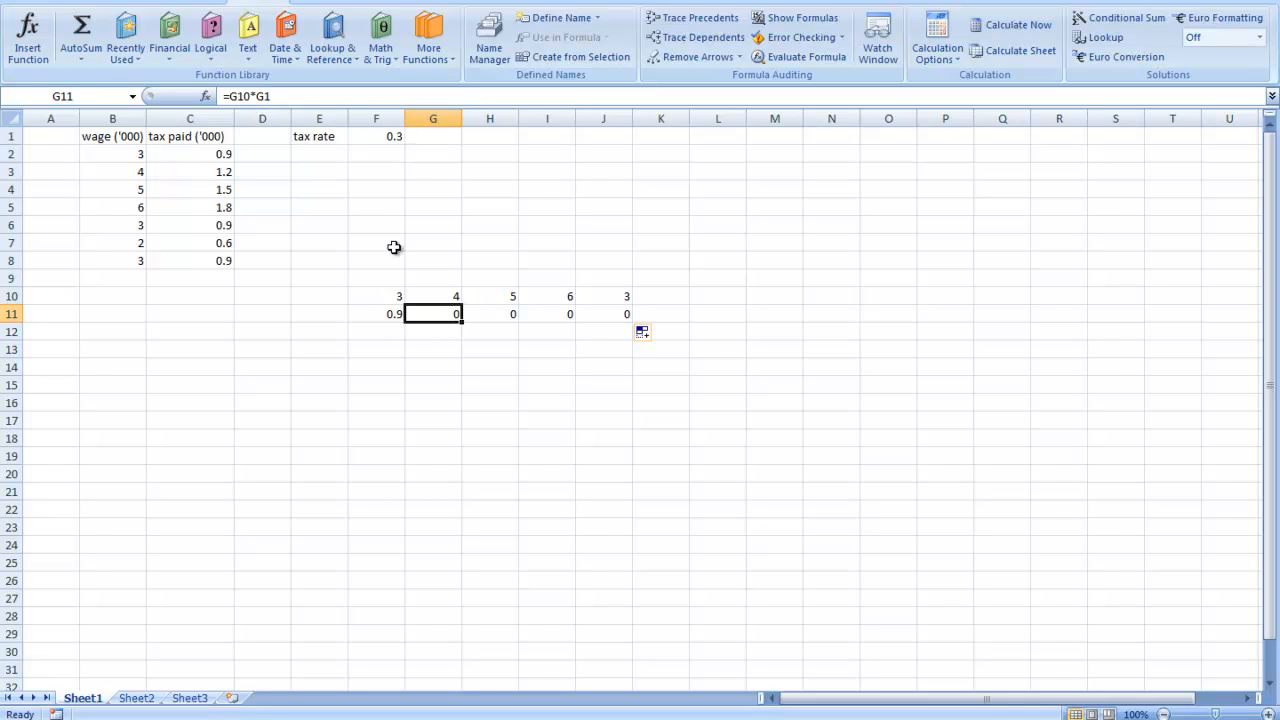
- Trace the precedents of cells F11 and G11, compare them with column H, and remove the tracer arrows
click(391, 314)
click(689, 19)
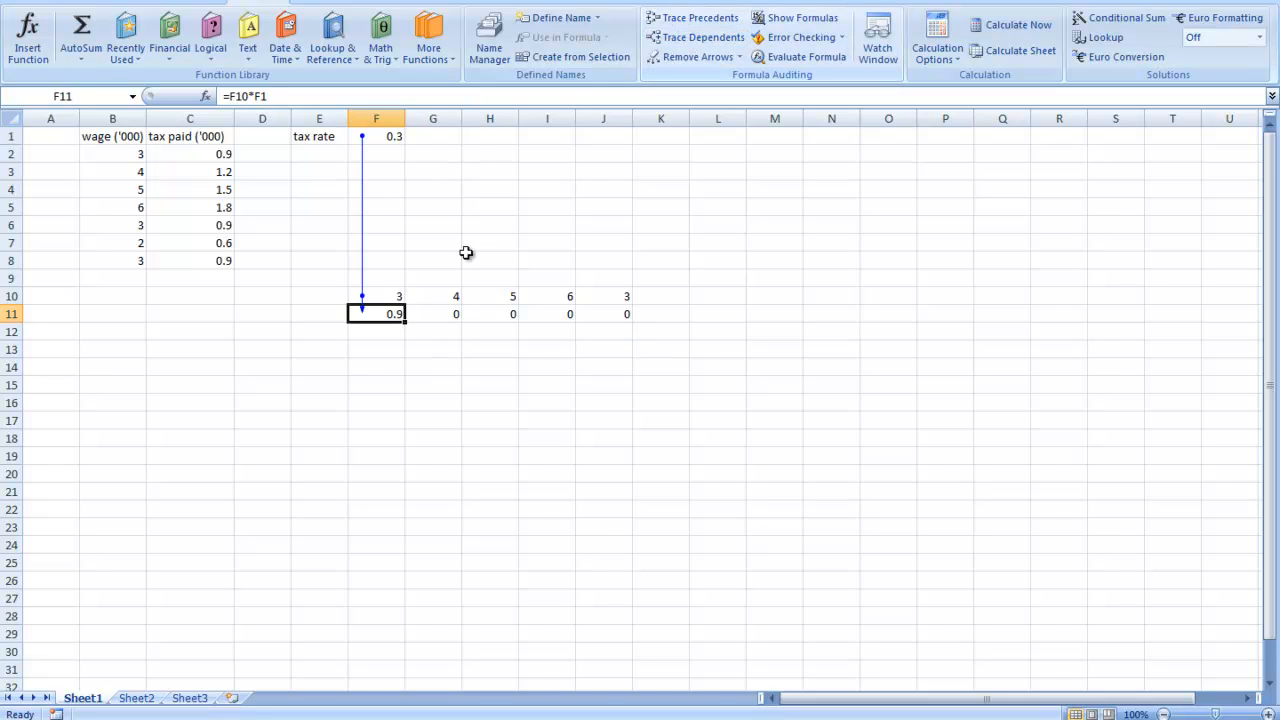
click(440, 313)
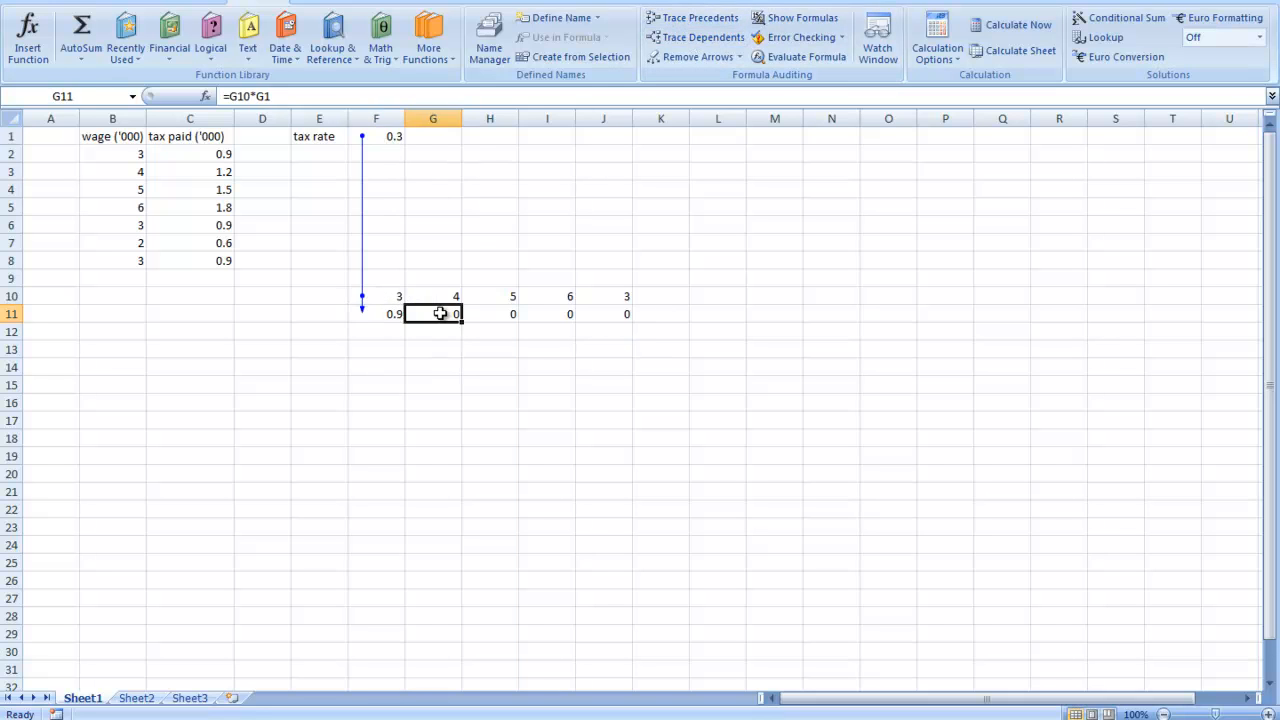
click(689, 18)
click(497, 296)
click(488, 134)
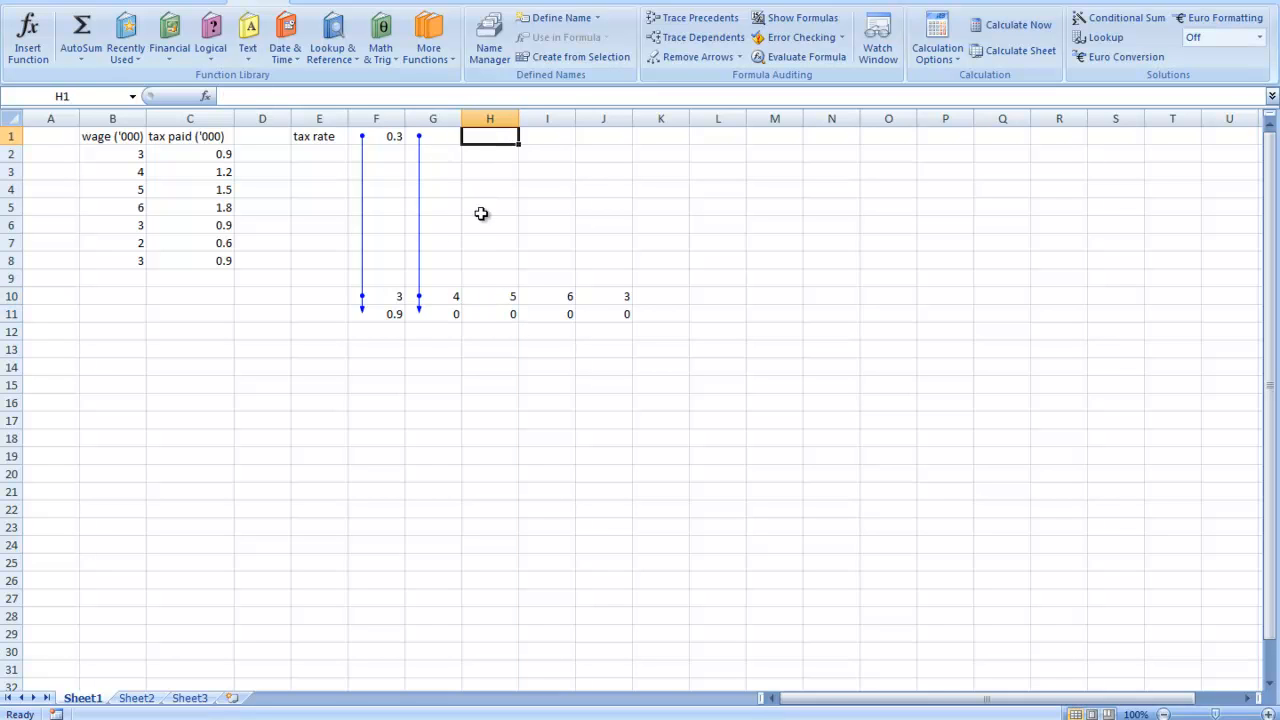
click(425, 314)
click(395, 314)
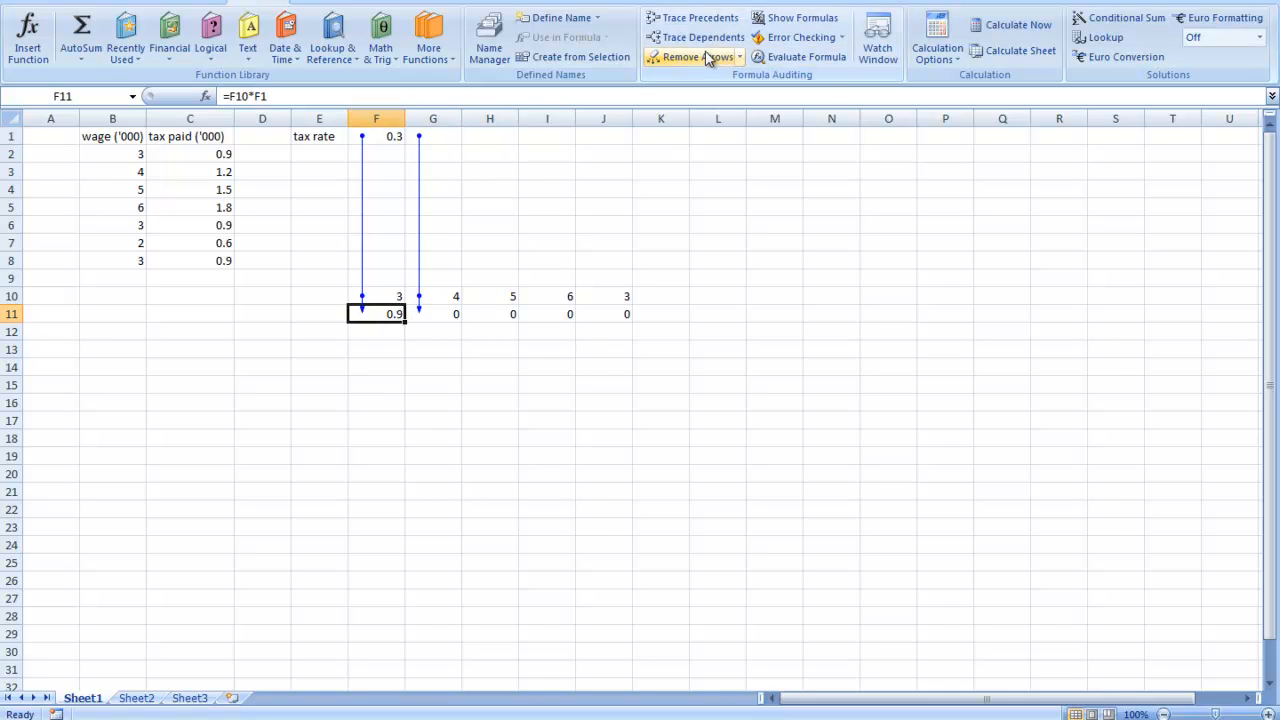
click(720, 58)
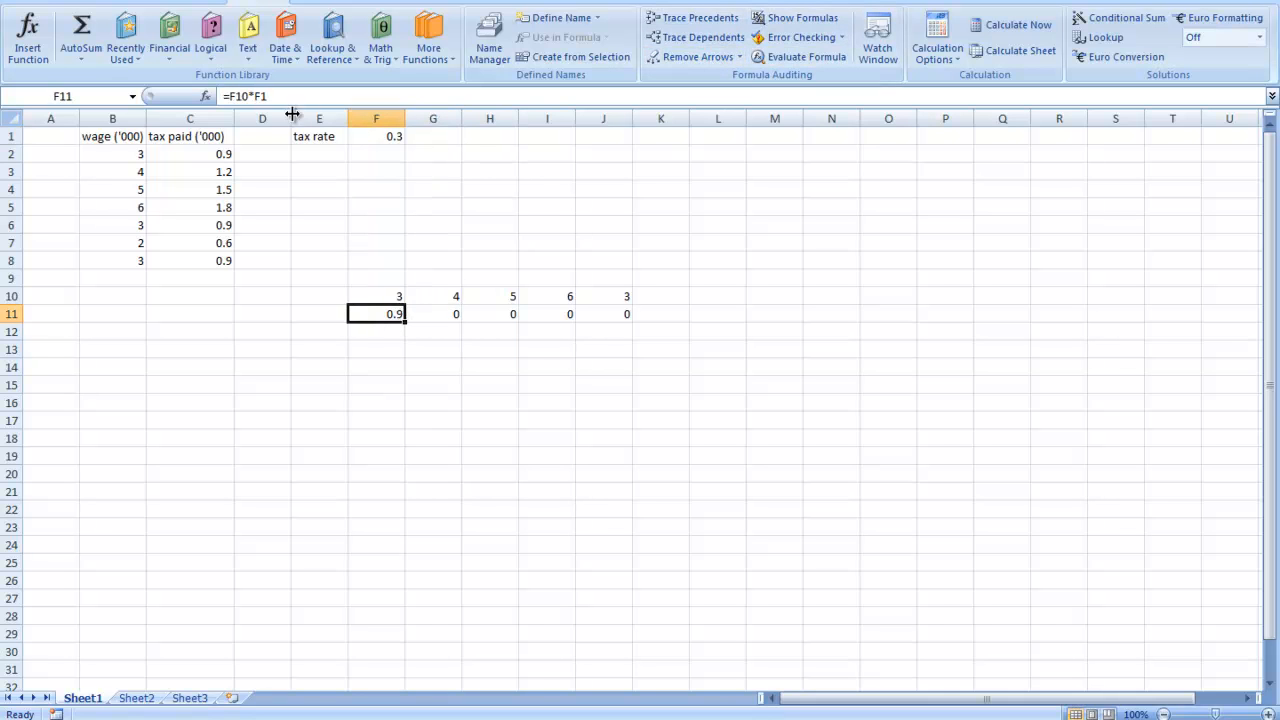
- Change the formula in cell F11 to =F10*$F1 and Auto Fill it across to J11
click(262, 96)
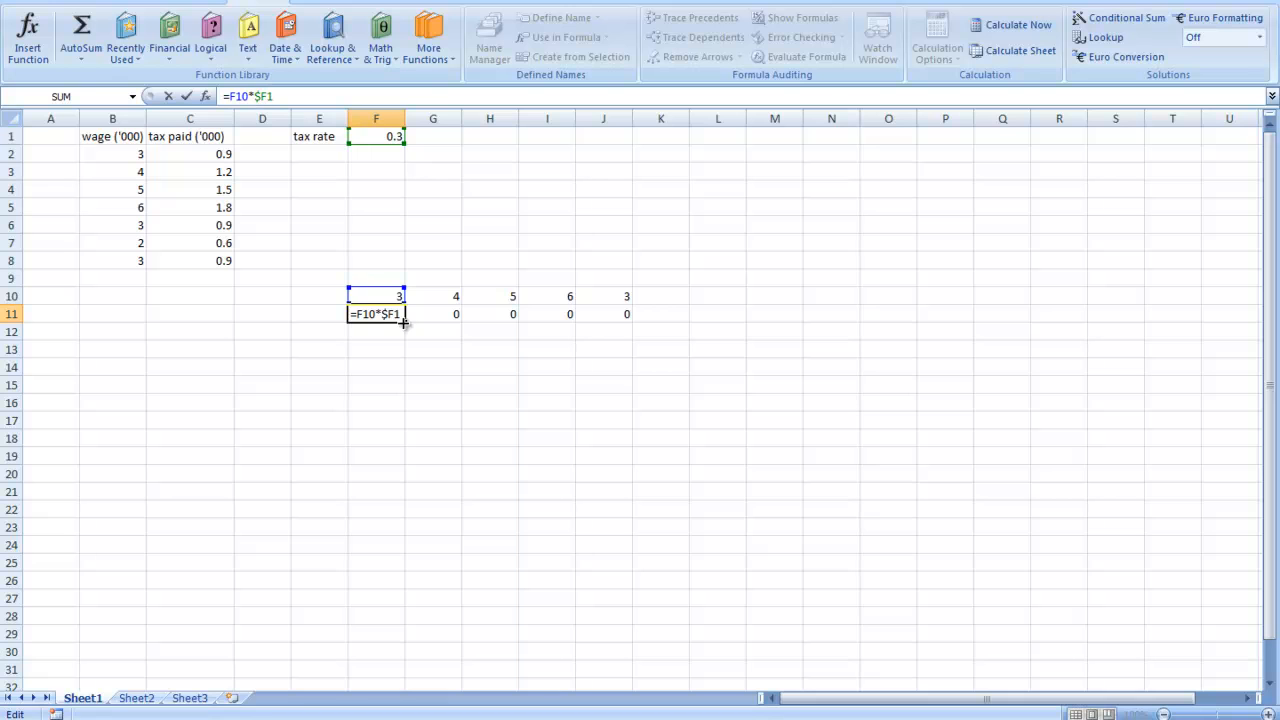
drag(404, 320, 630, 324)
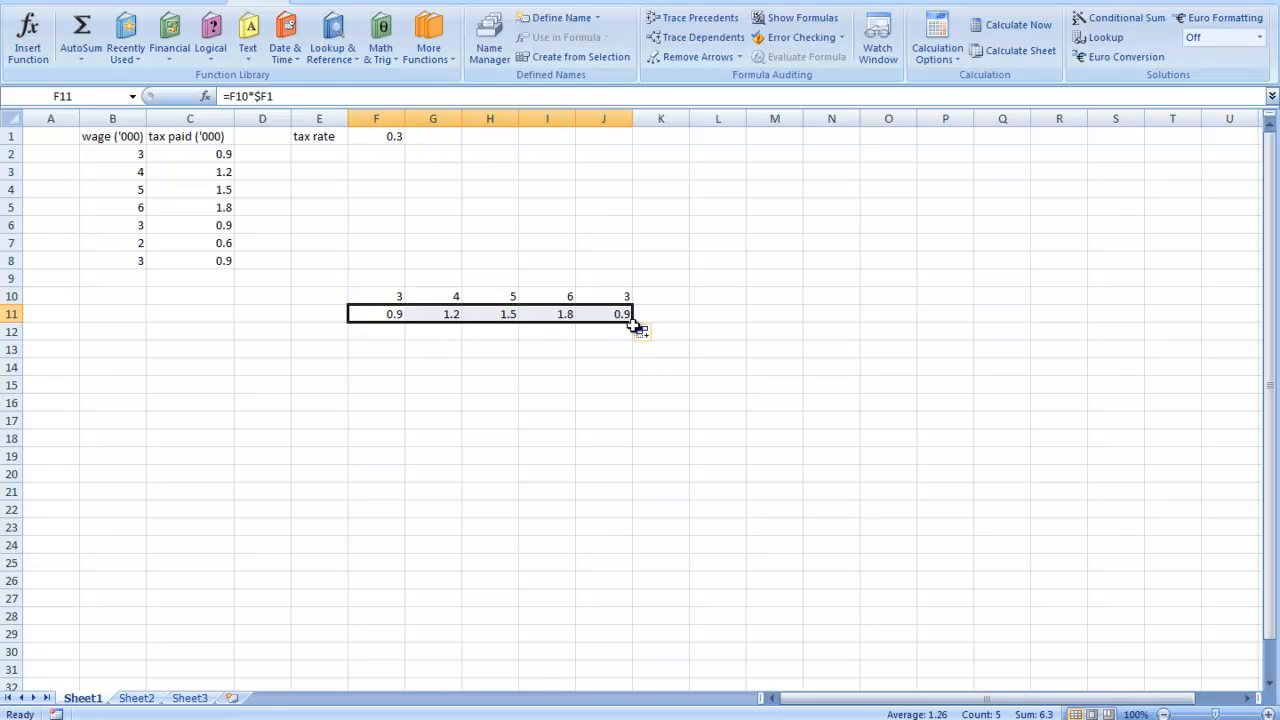
click(400, 155)
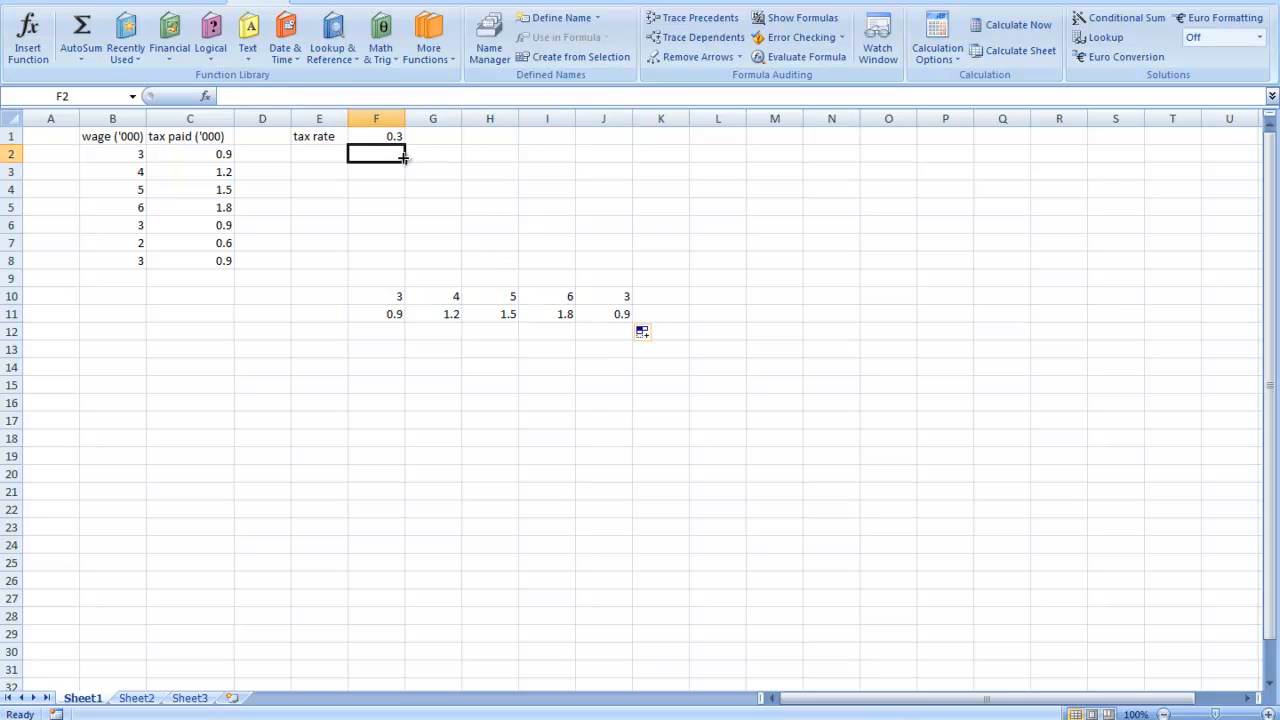
- Trace the precedents of cells G11, H11, I11 and J11 one by one, and remove all the tracer arrows
click(432, 314)
click(706, 22)
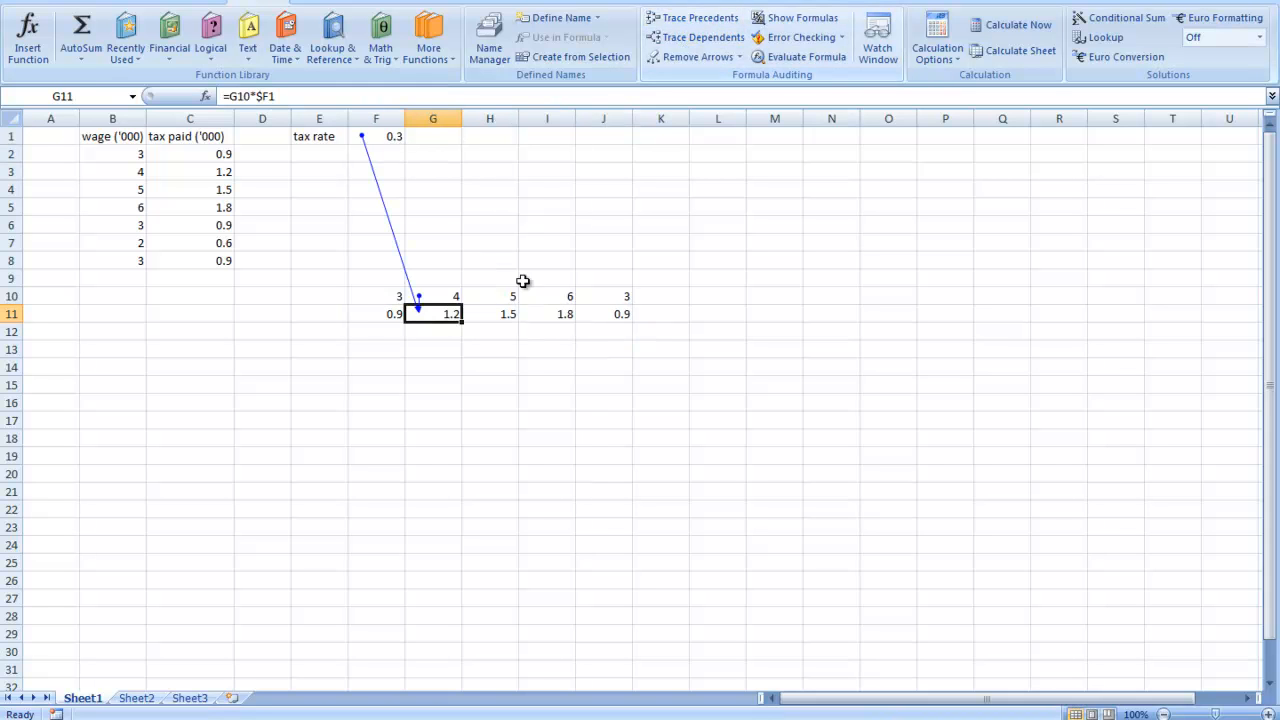
click(483, 314)
click(690, 18)
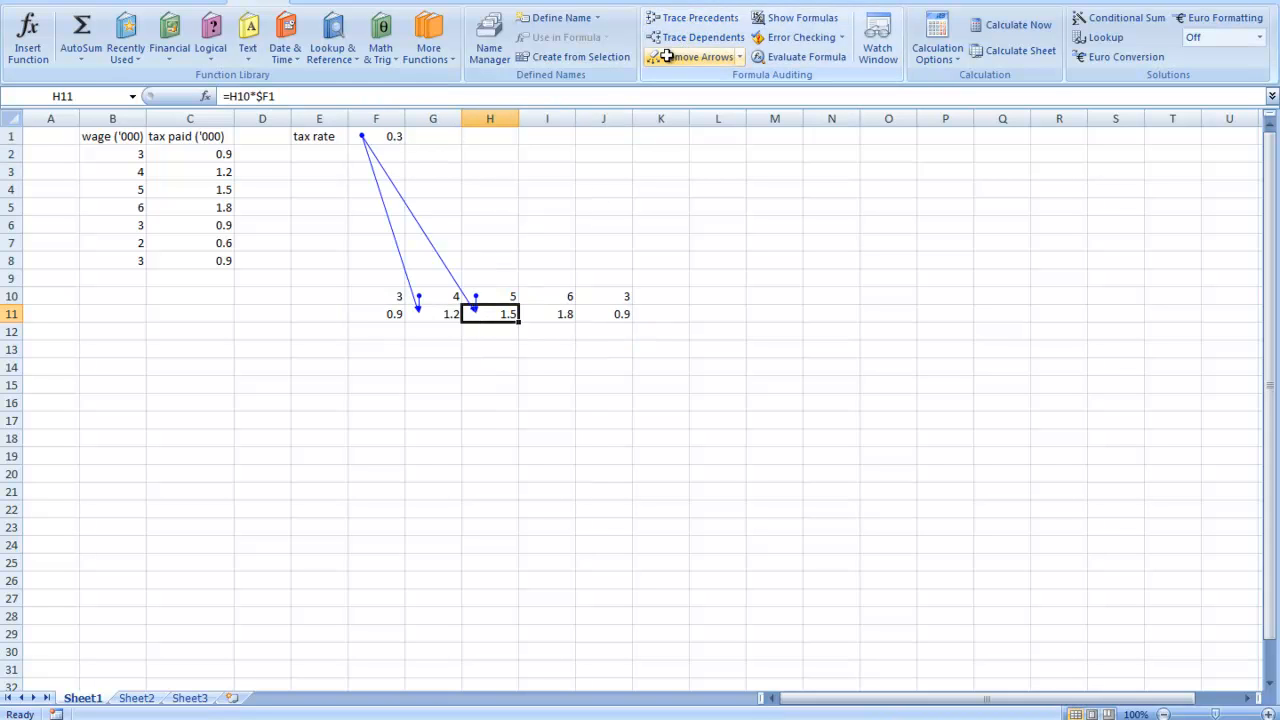
click(556, 315)
click(690, 18)
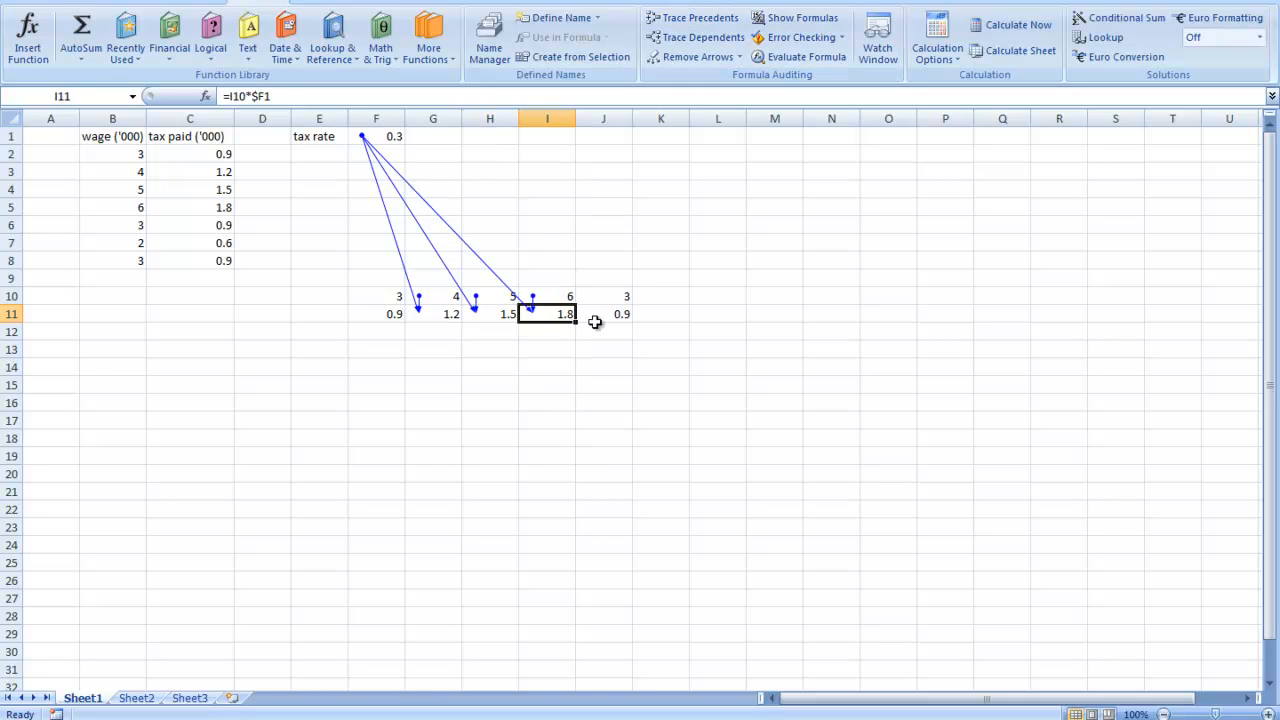
click(605, 313)
click(695, 18)
click(695, 57)
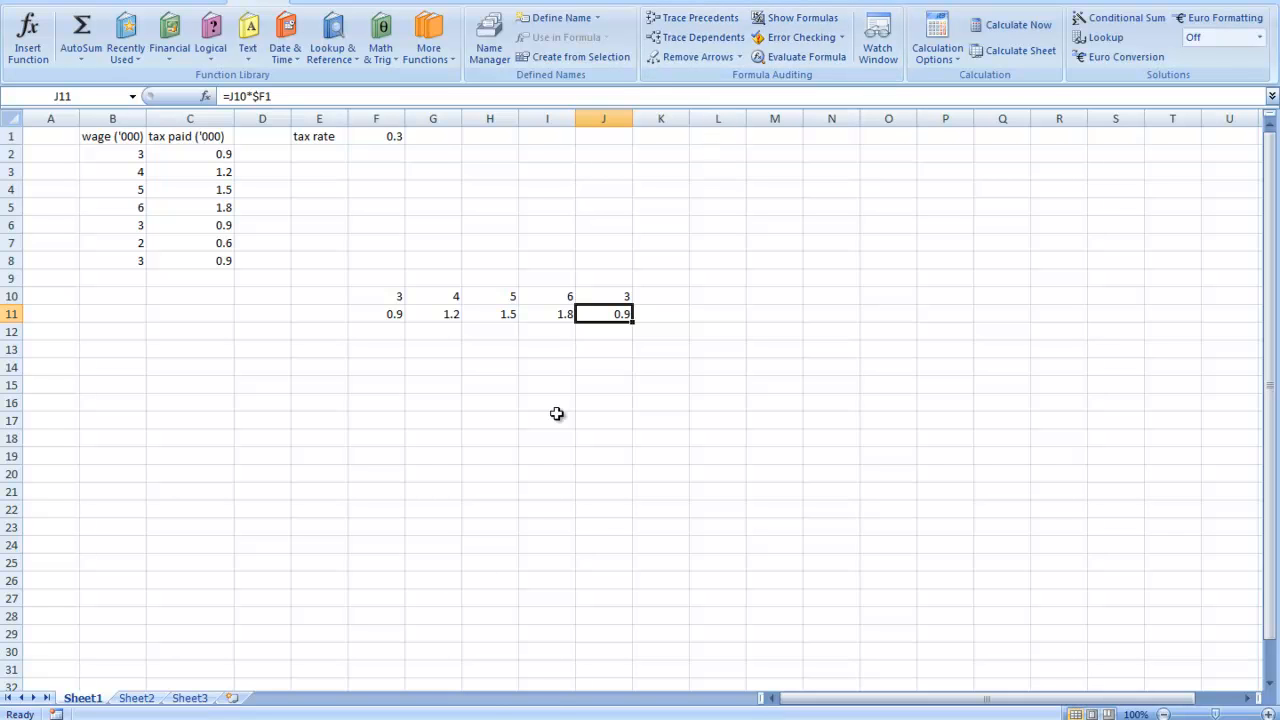
click(463, 641)
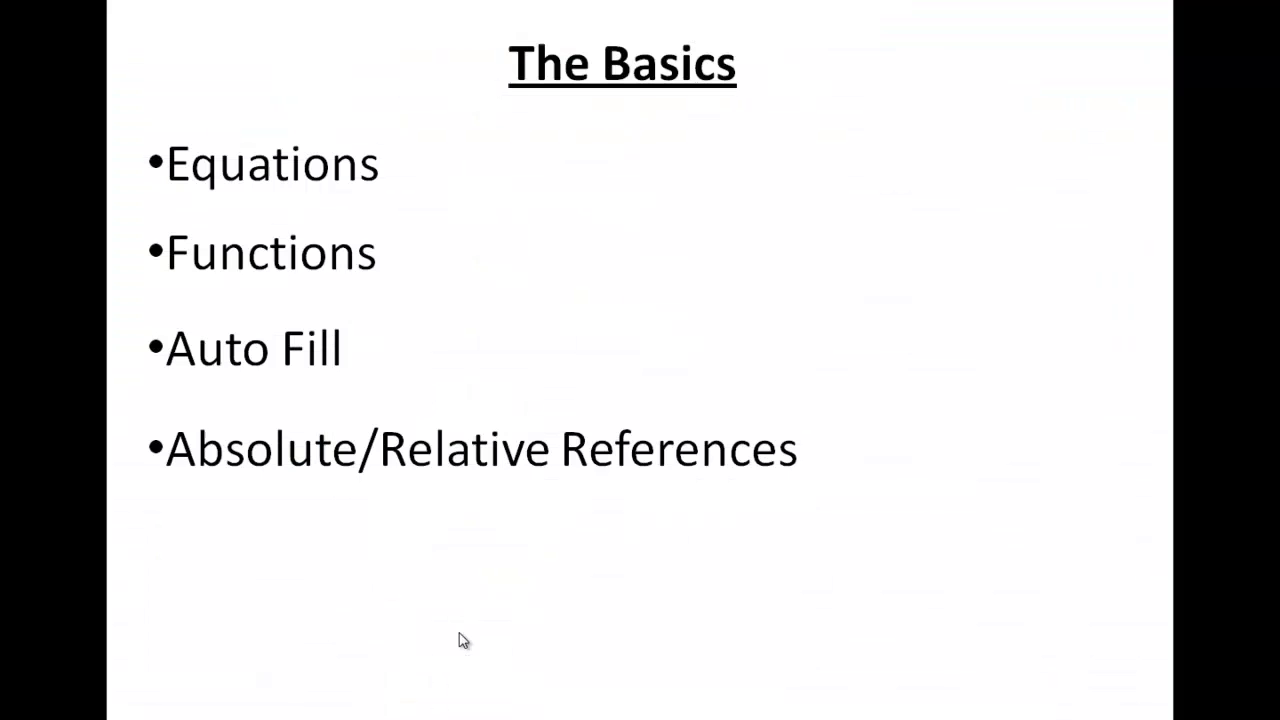